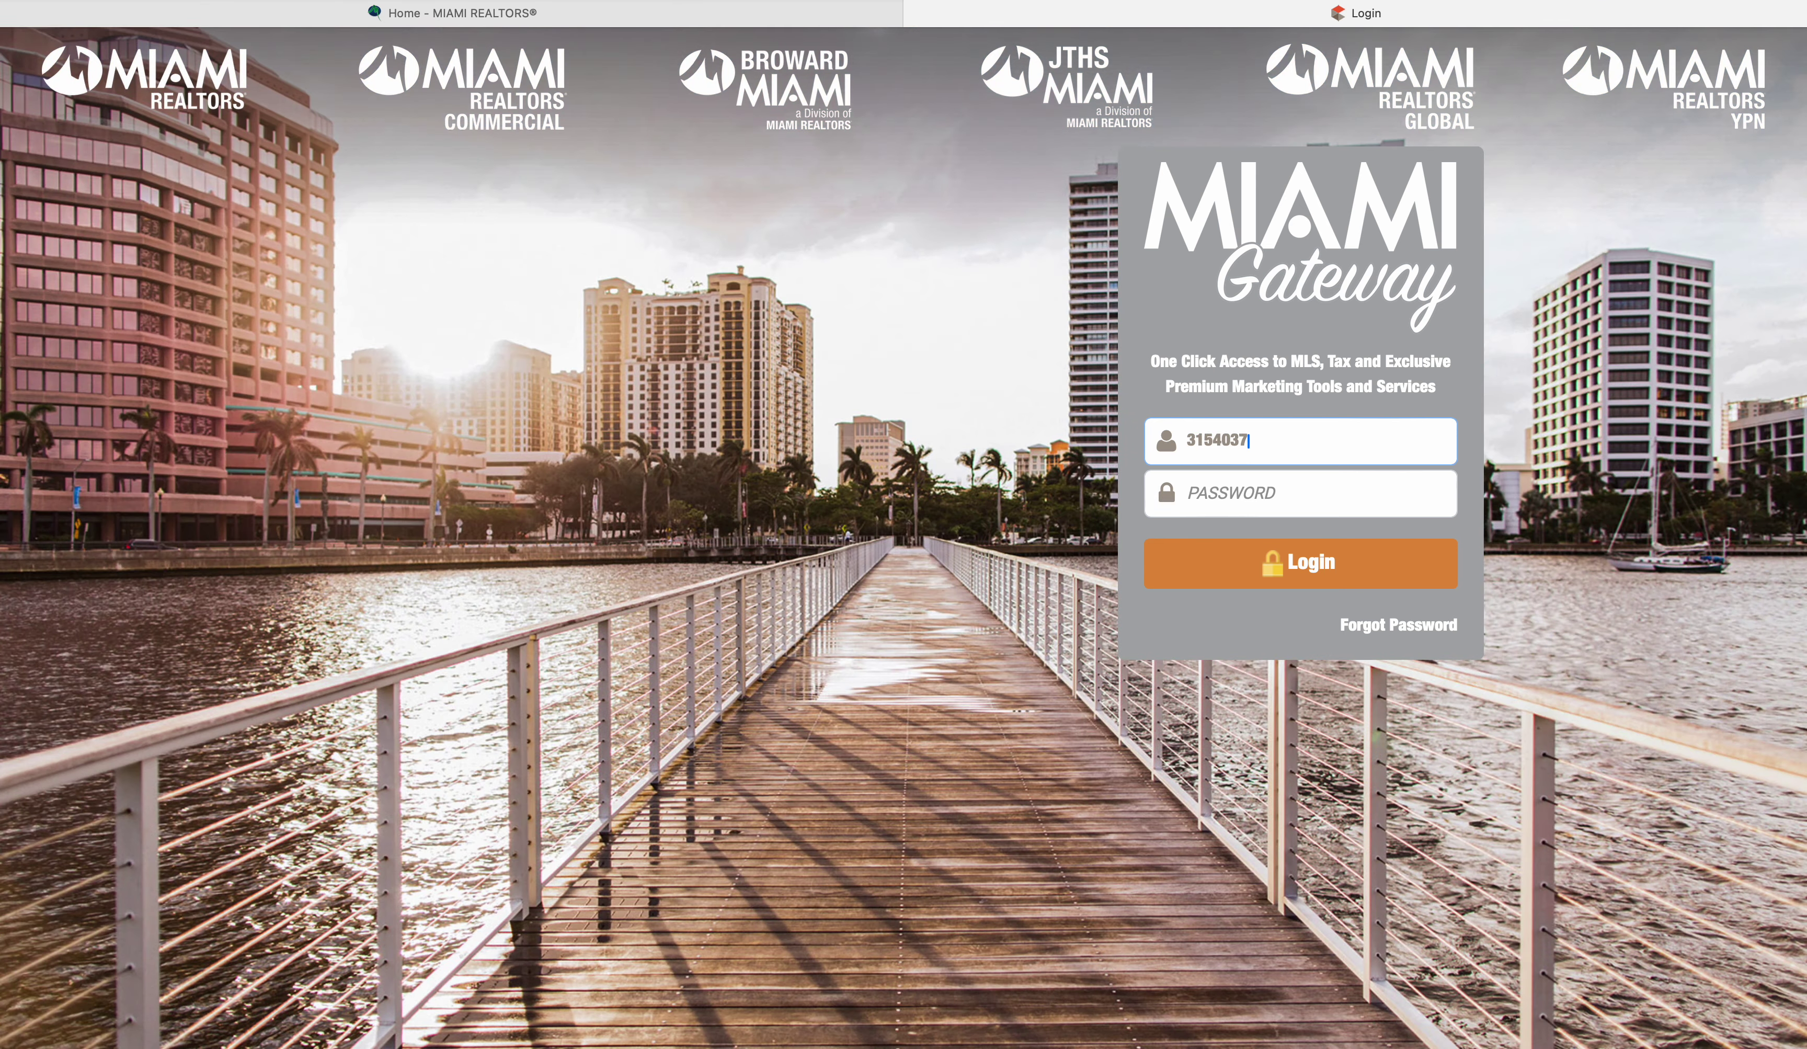
# Enter the agent's account password in the Miami Gateway login box
pyautogui.click(1278, 490)
pyautogui.write('•••••••••••')
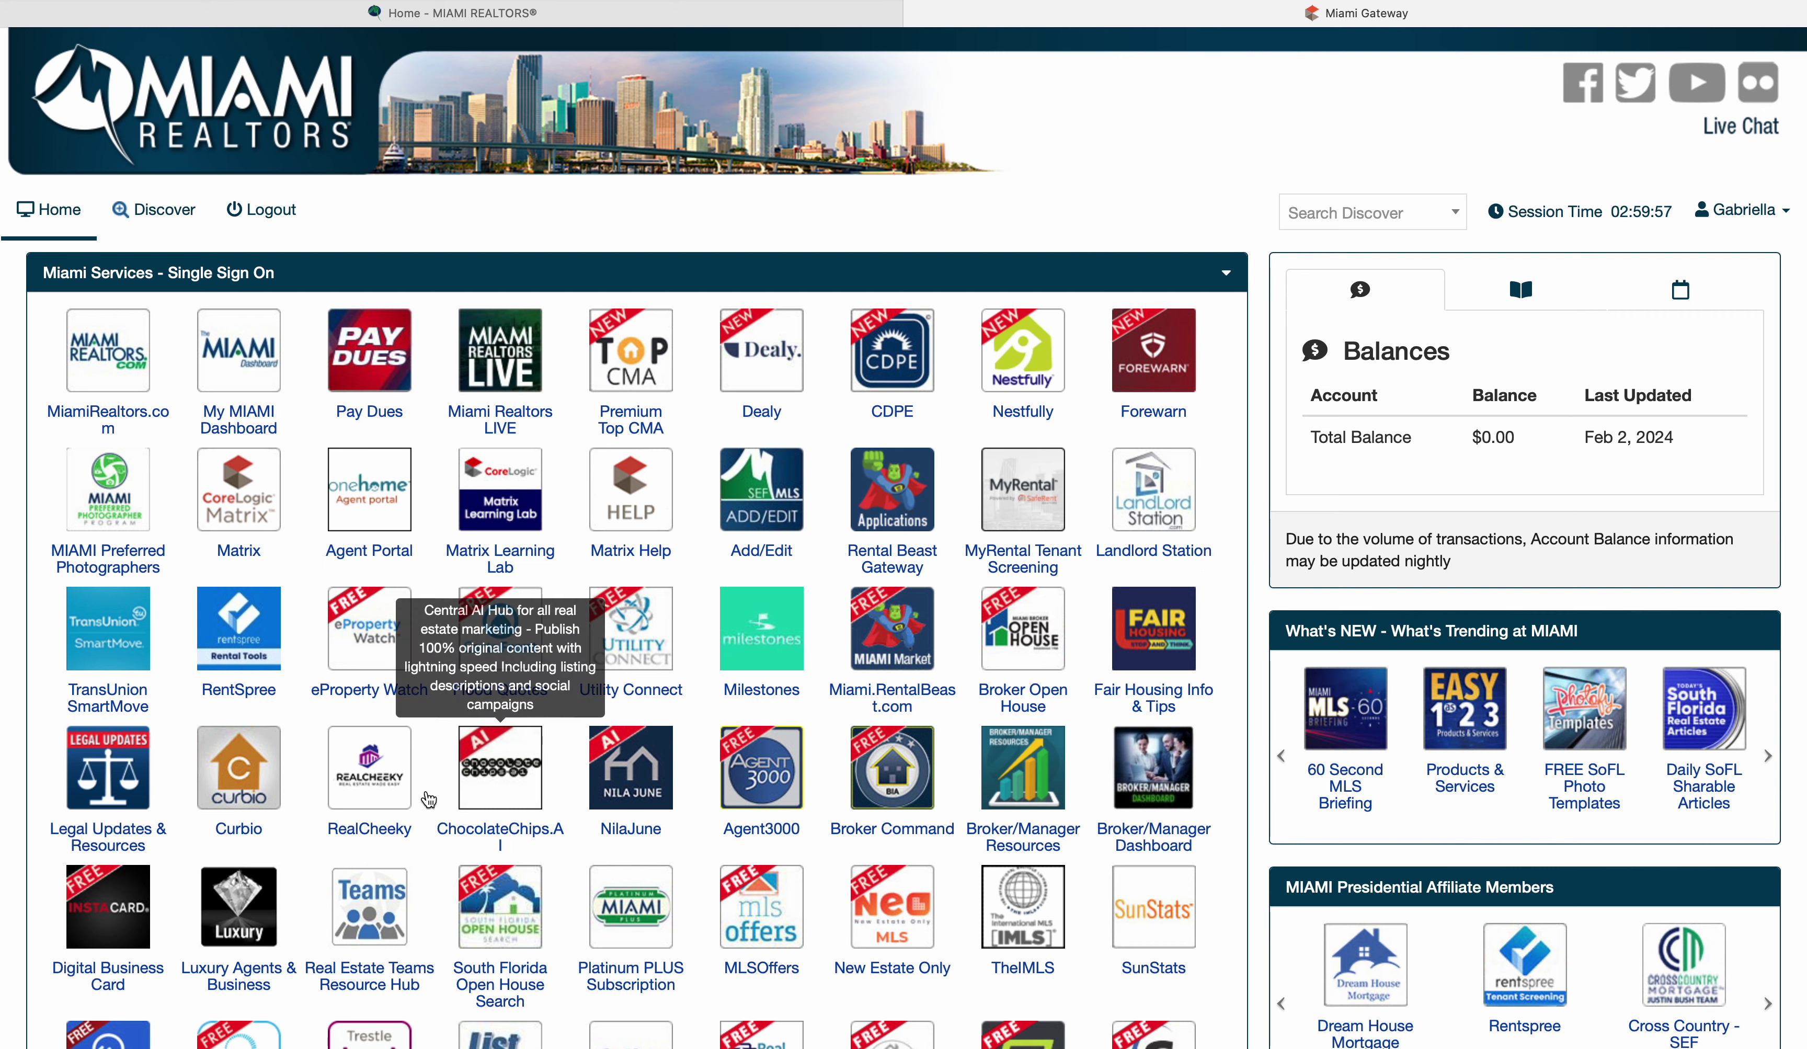
# Find the iMAPP tile in the Single Sign On services grid and launch it
pyautogui.scroll(-6, 437, 857)
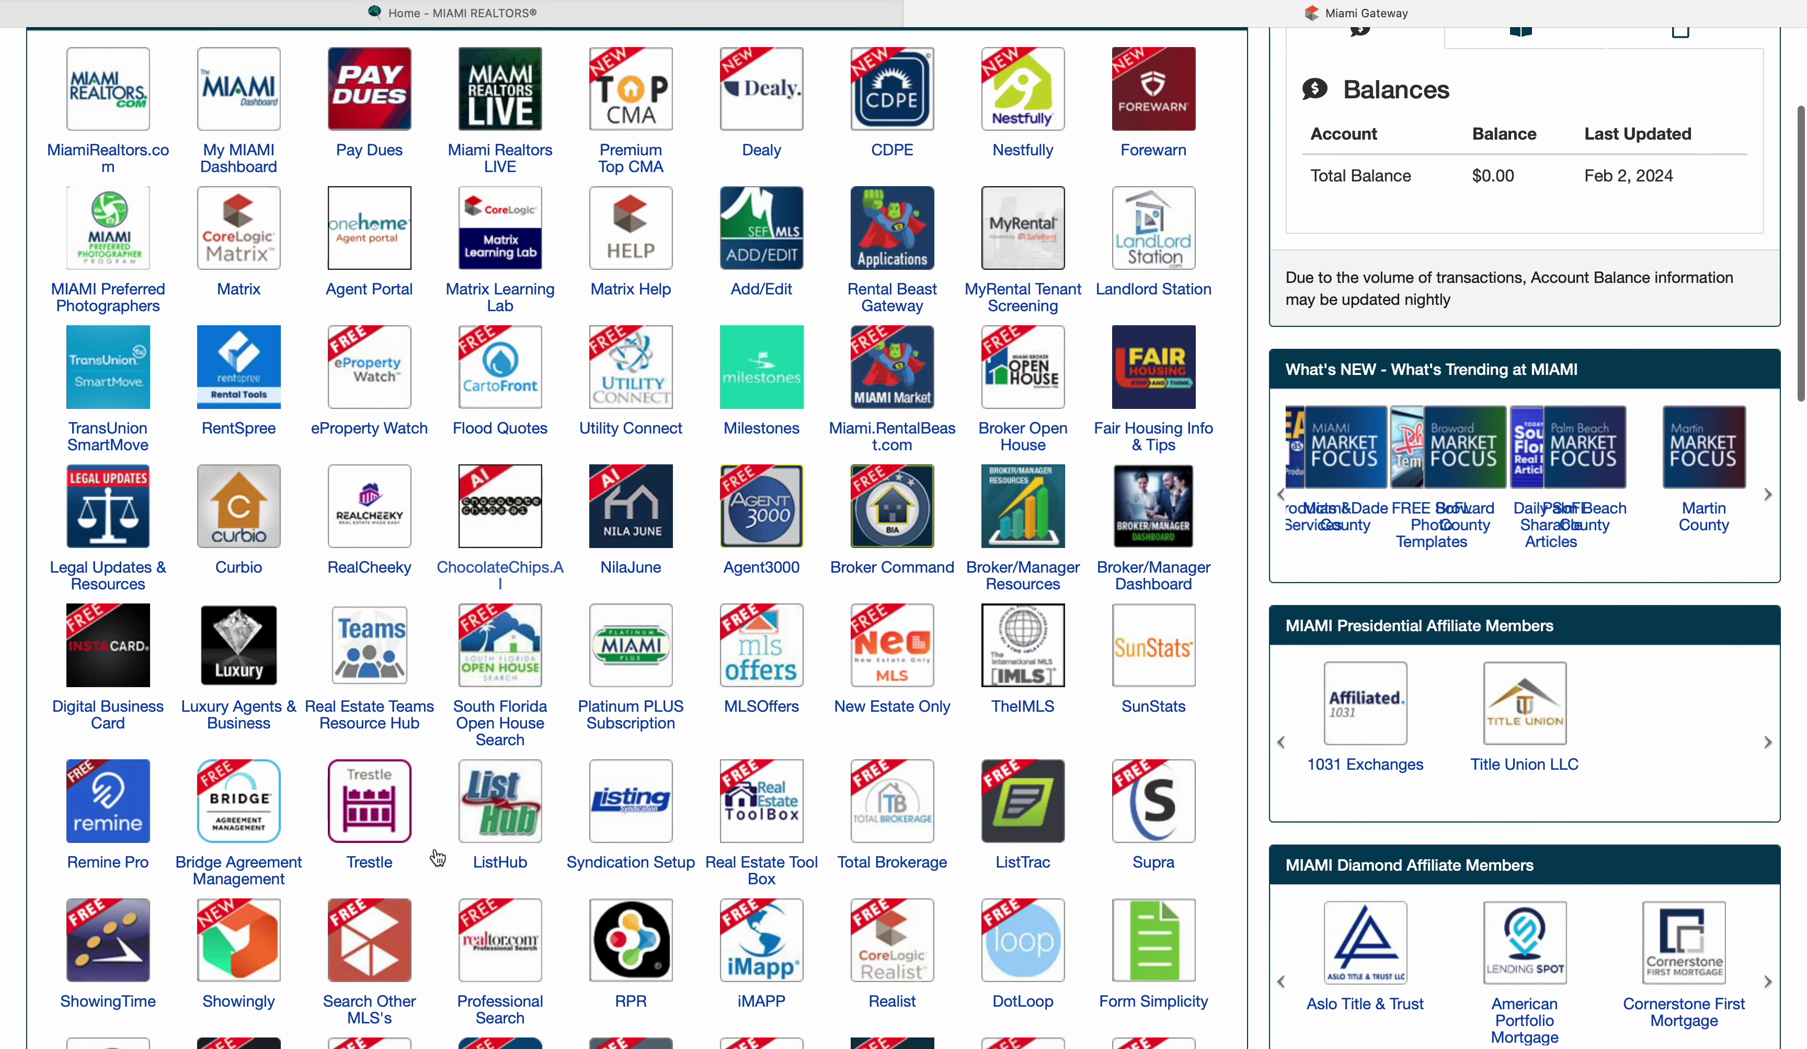
pyautogui.scroll(-1, 437, 857)
pyautogui.scroll(3, 437, 857)
pyautogui.scroll(2, 437, 857)
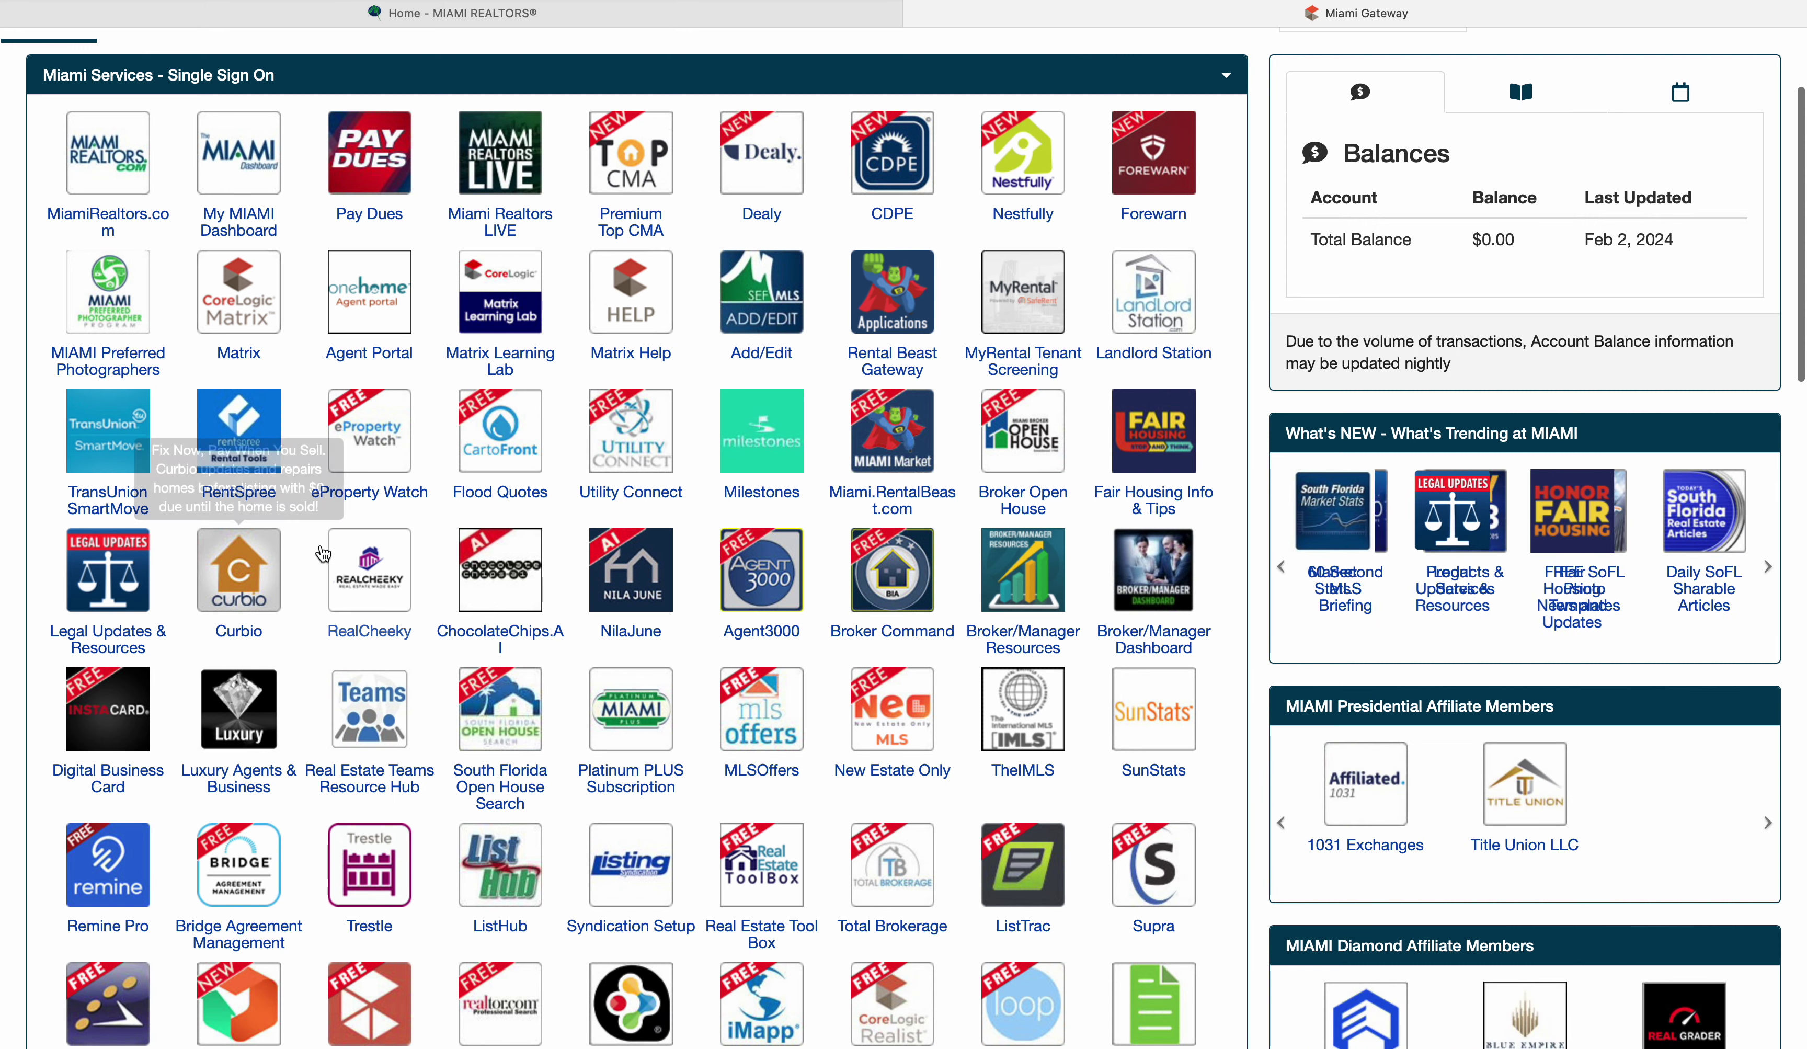
pyautogui.scroll(-1, 312, 626)
pyautogui.scroll(-3, 313, 626)
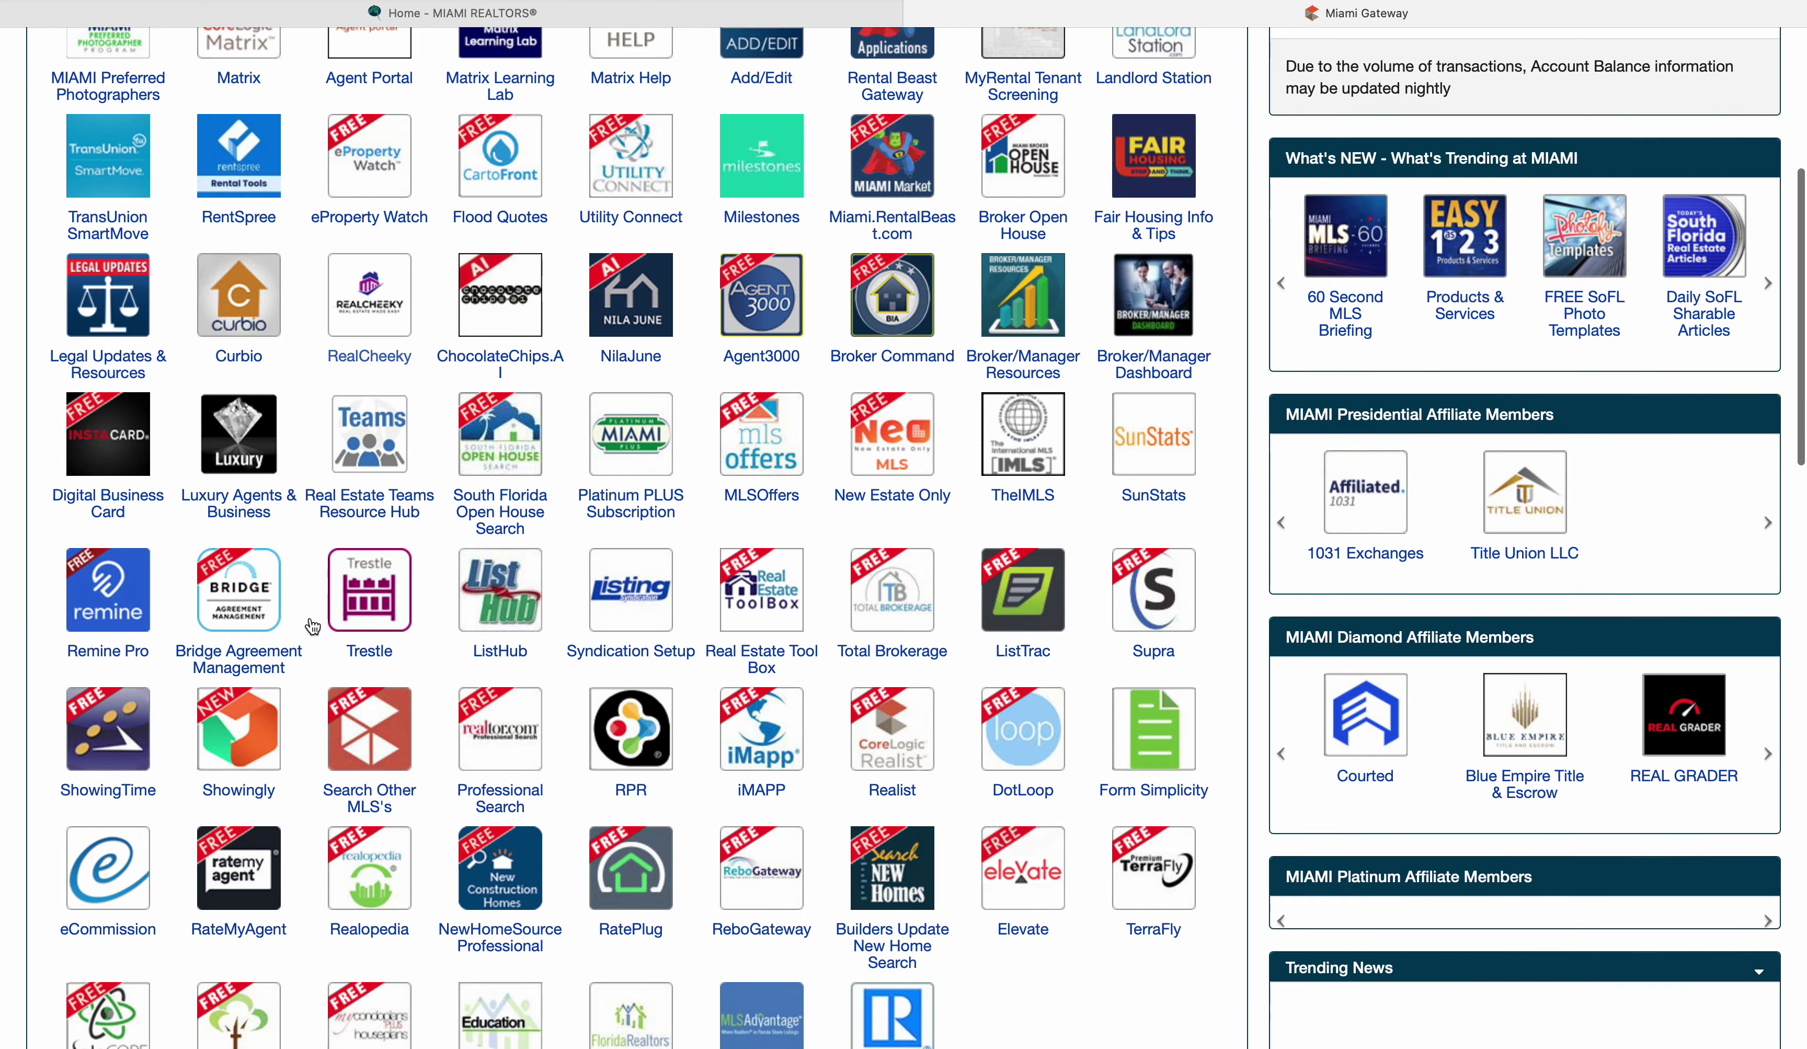
pyautogui.click(772, 792)
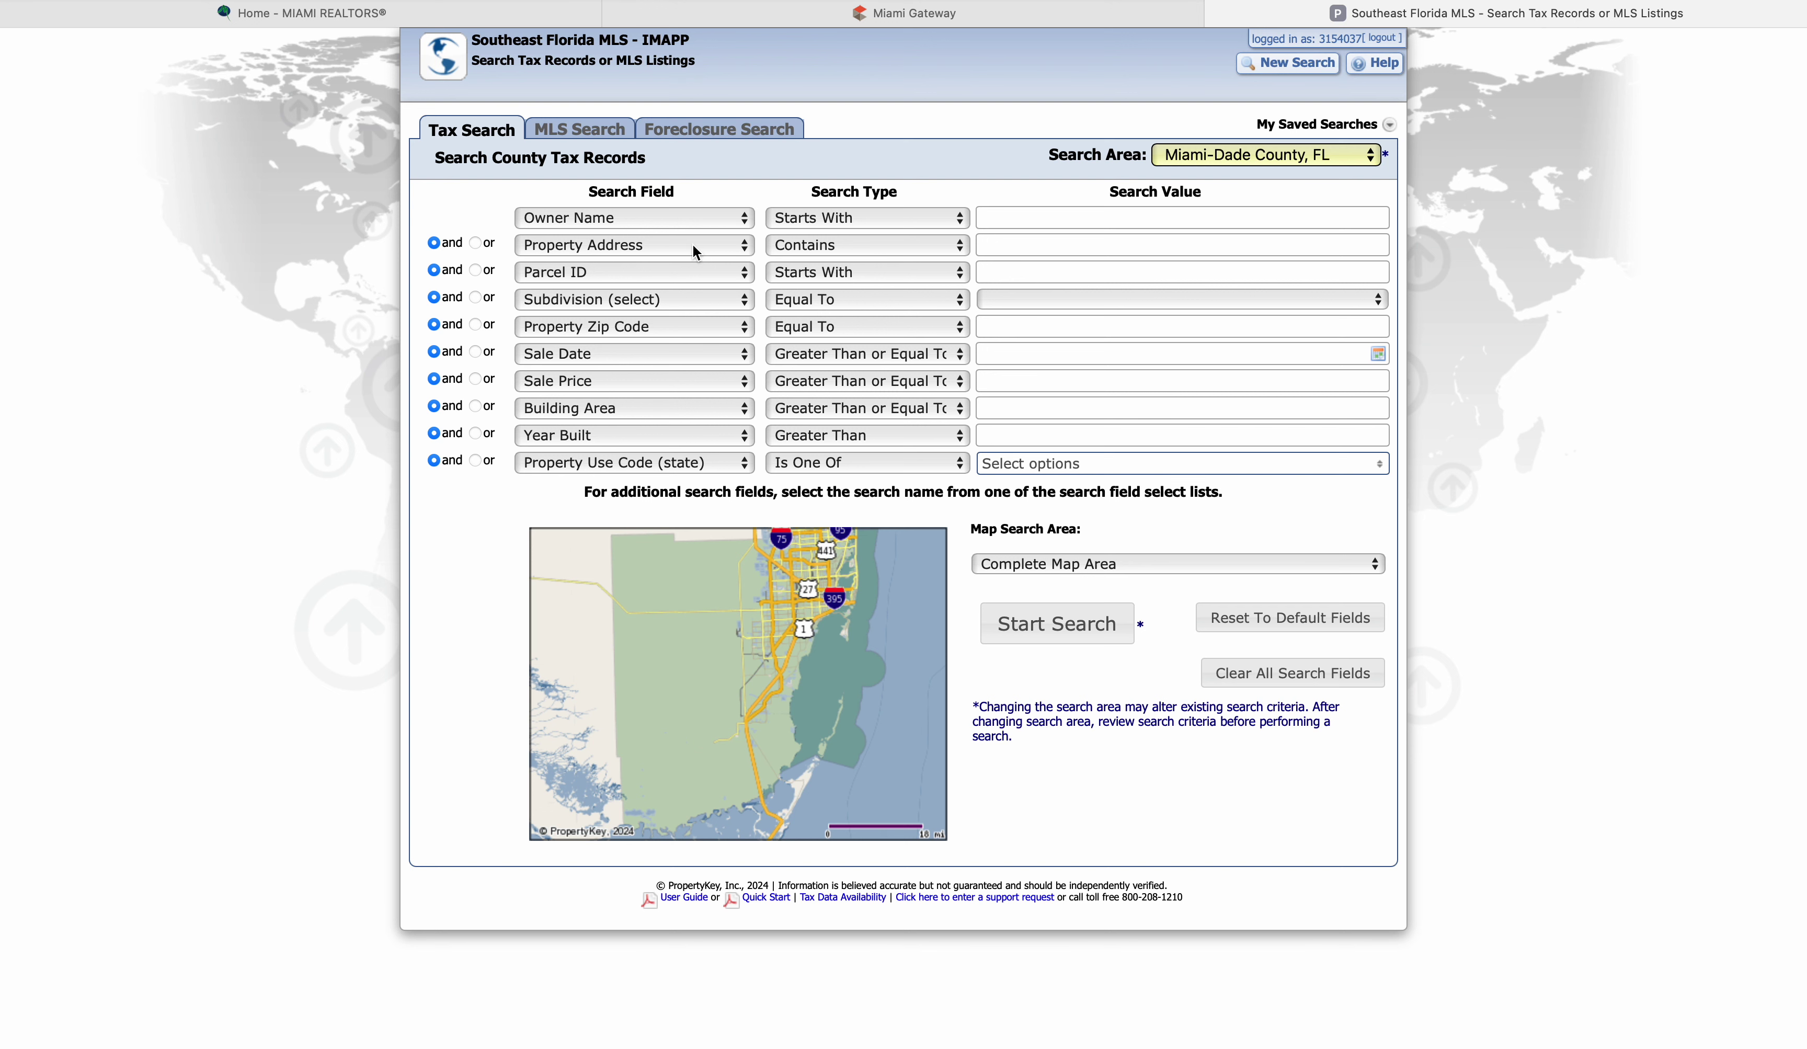
pyautogui.click(744, 244)
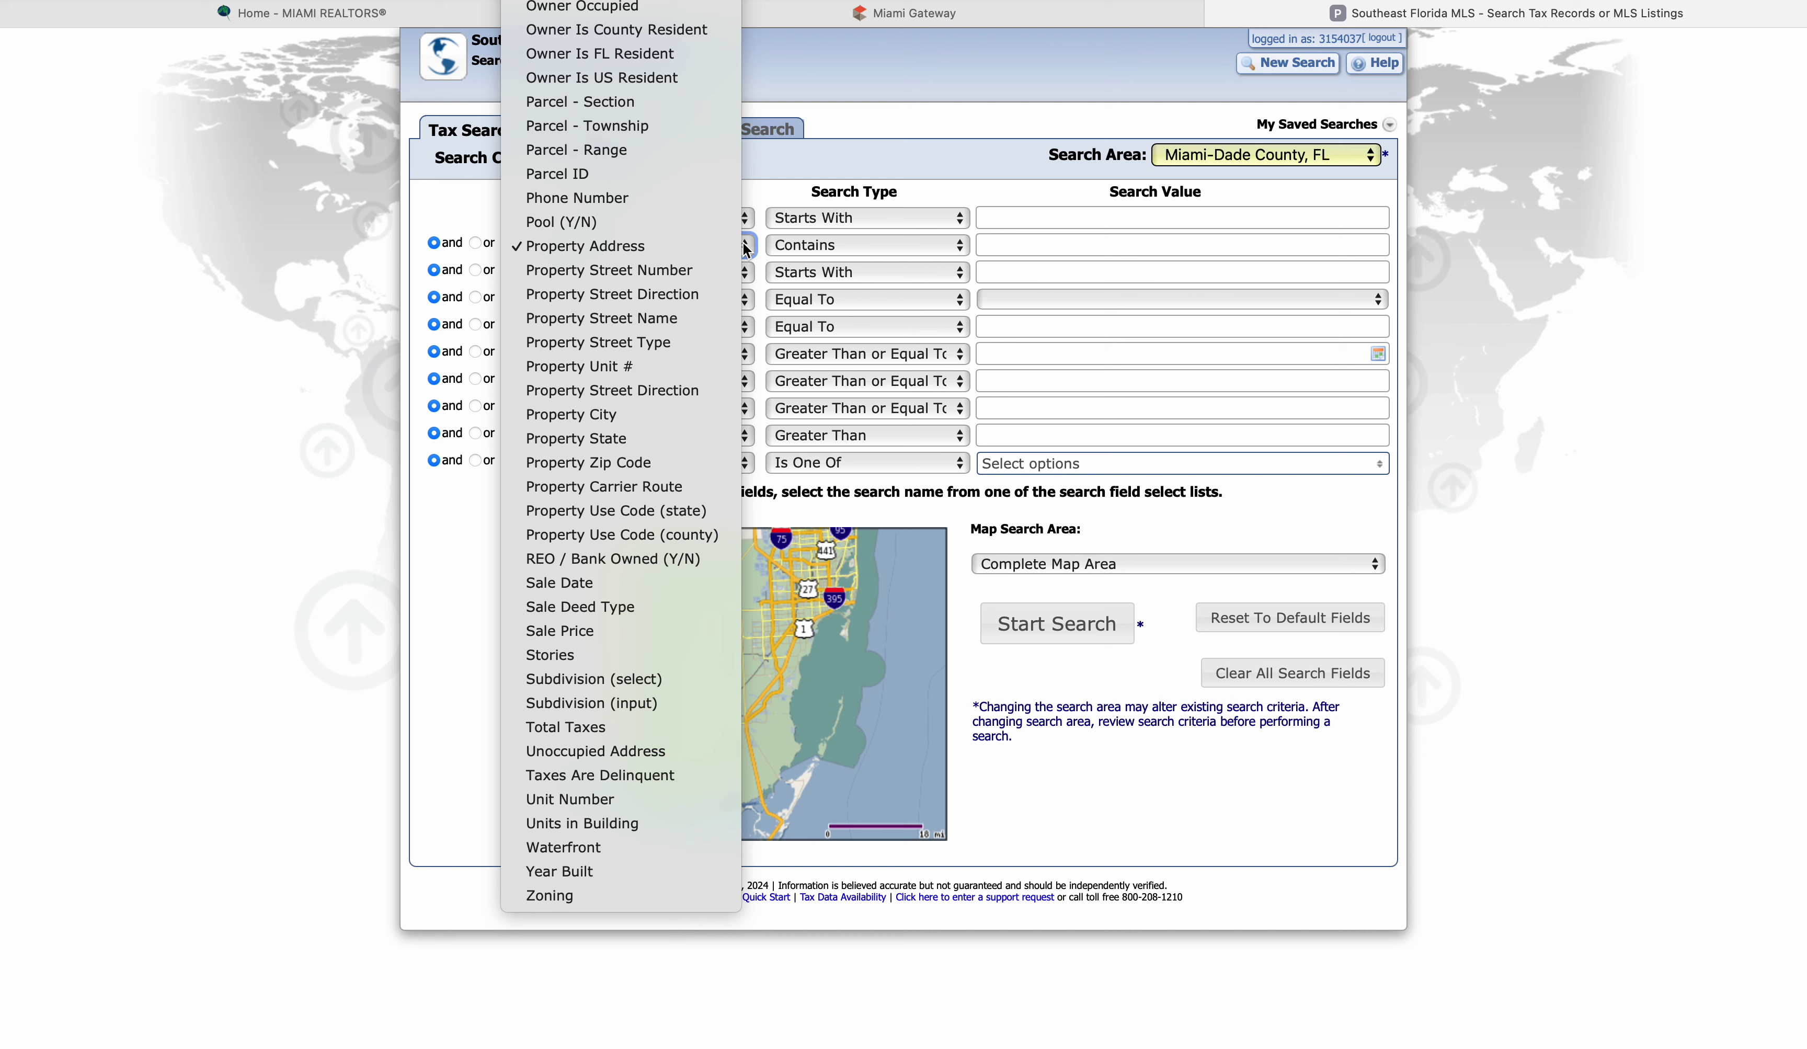
pyautogui.click(668, 247)
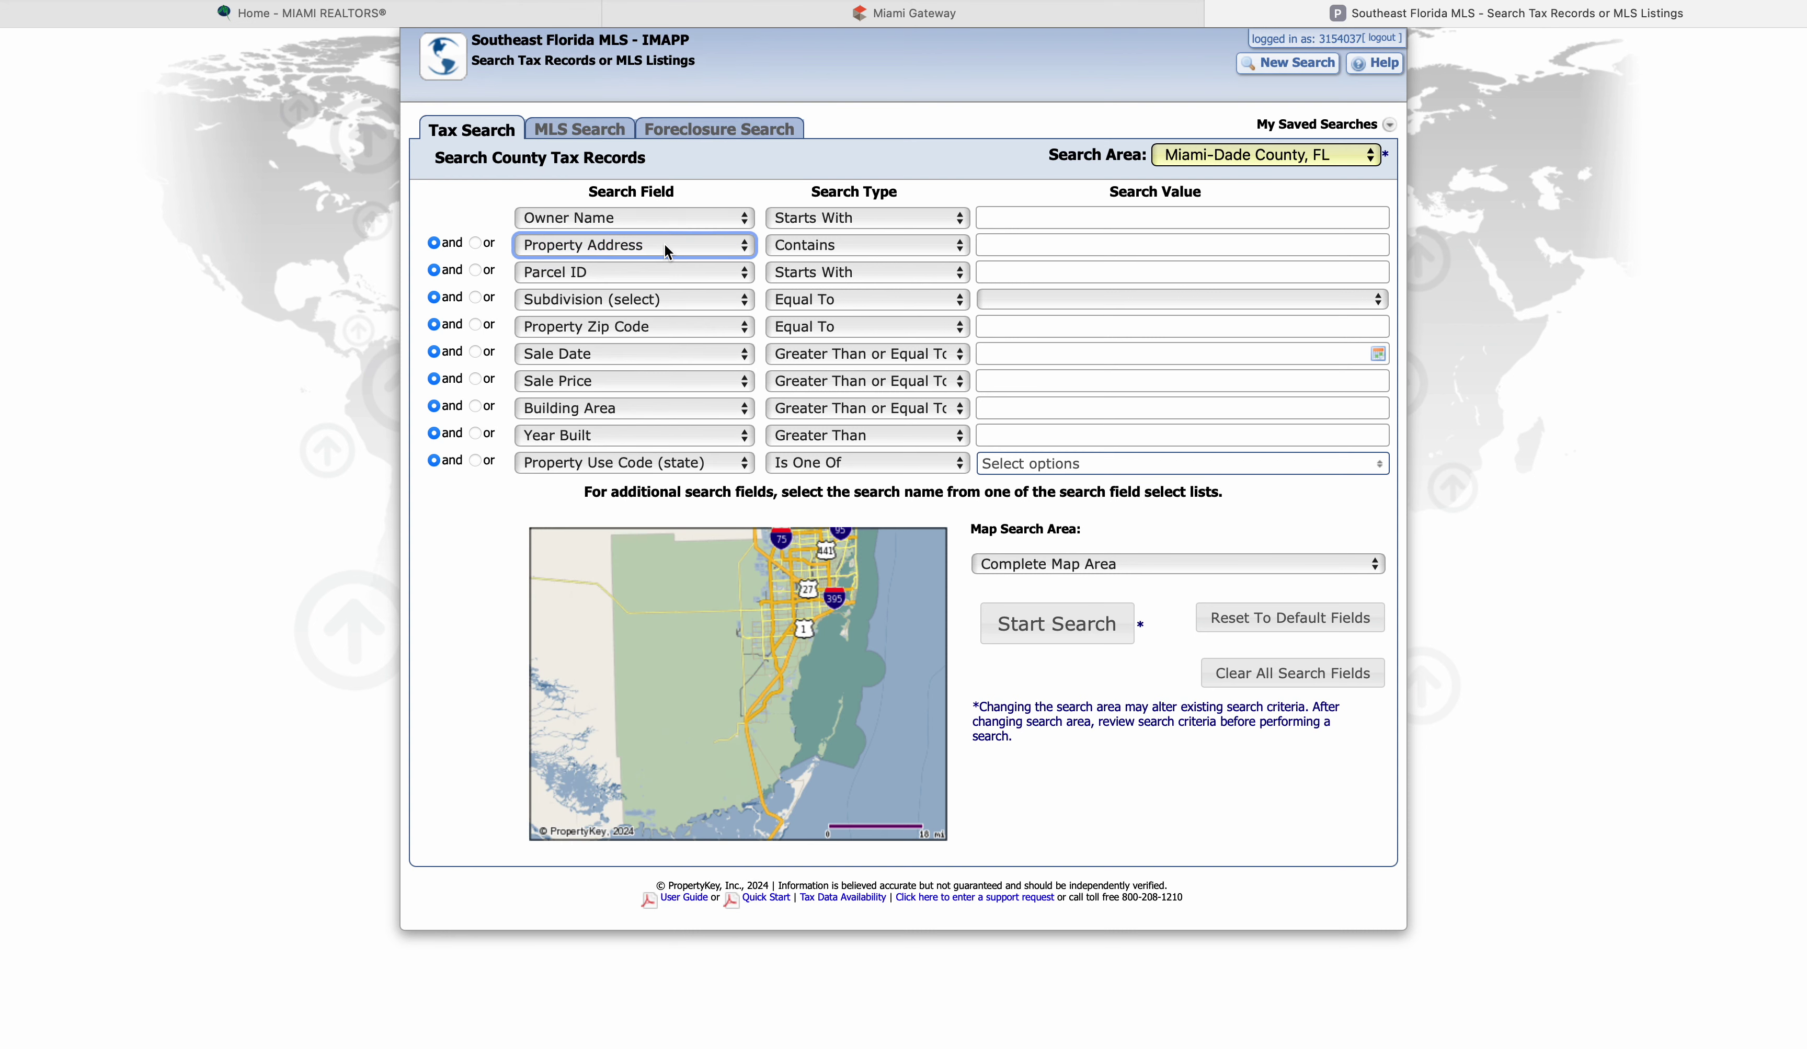
pyautogui.click(804, 246)
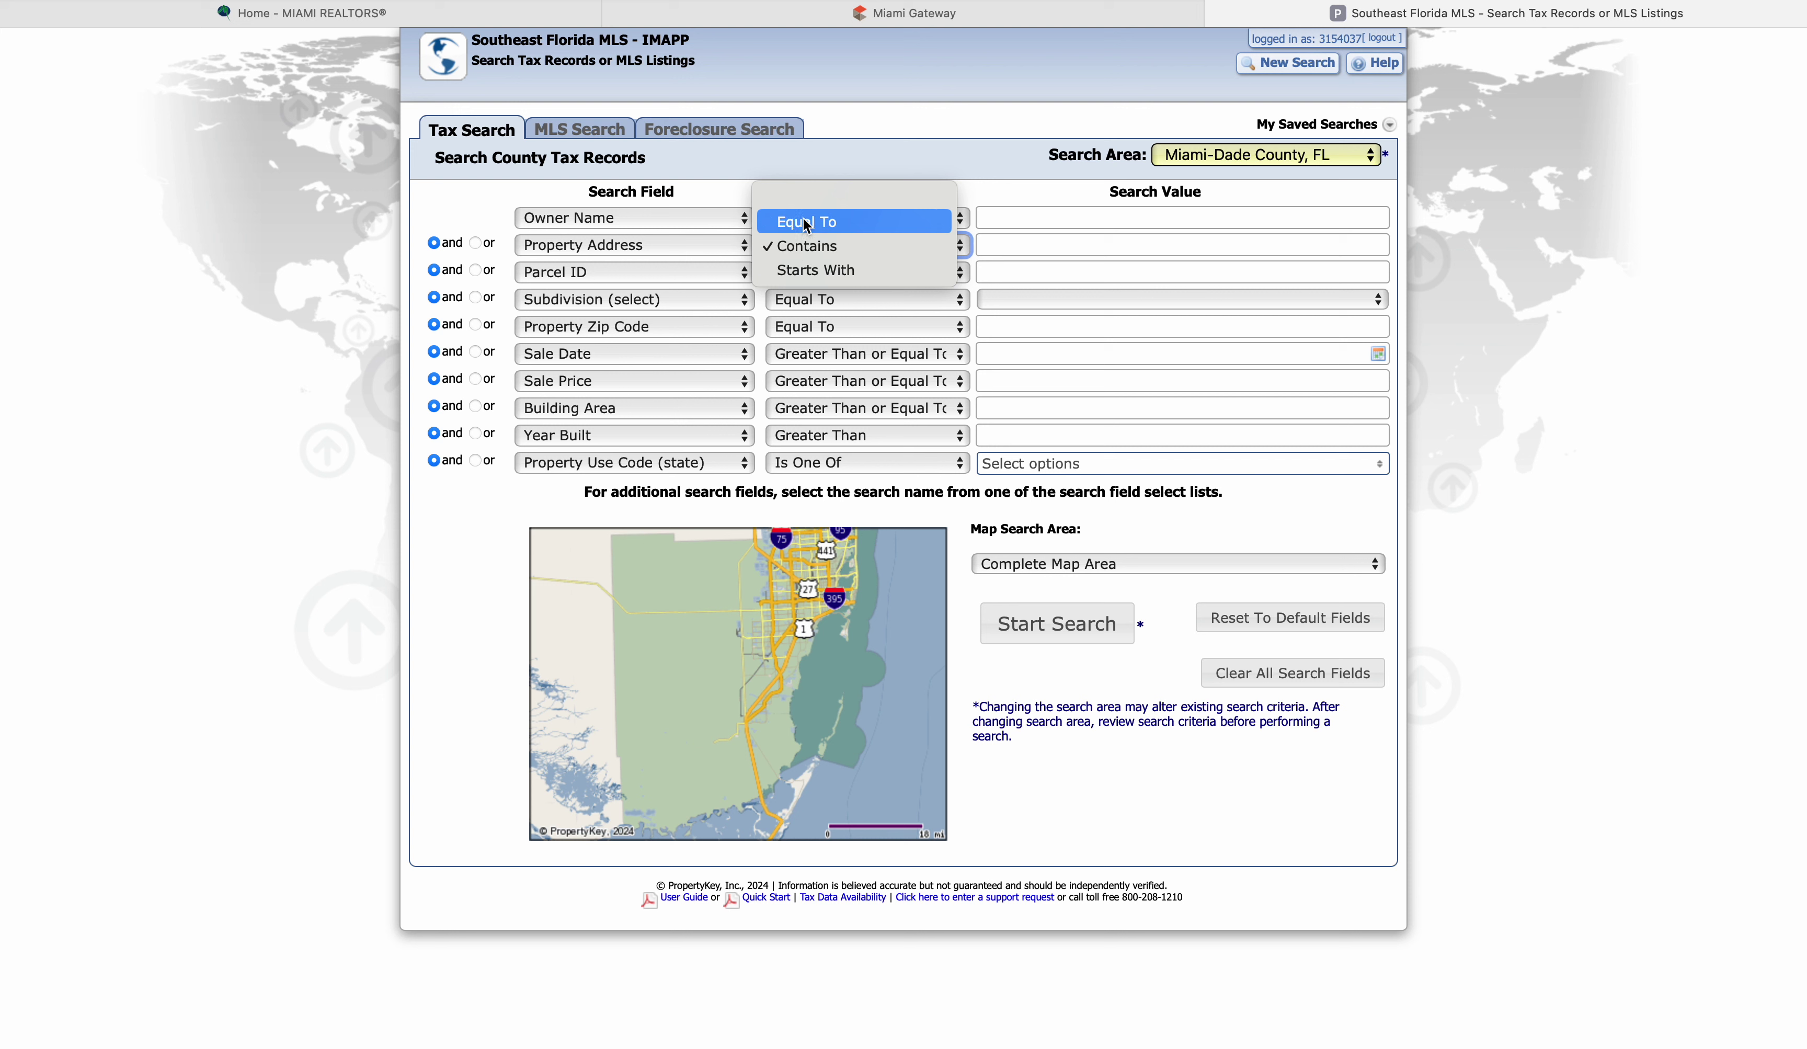
pyautogui.click(803, 245)
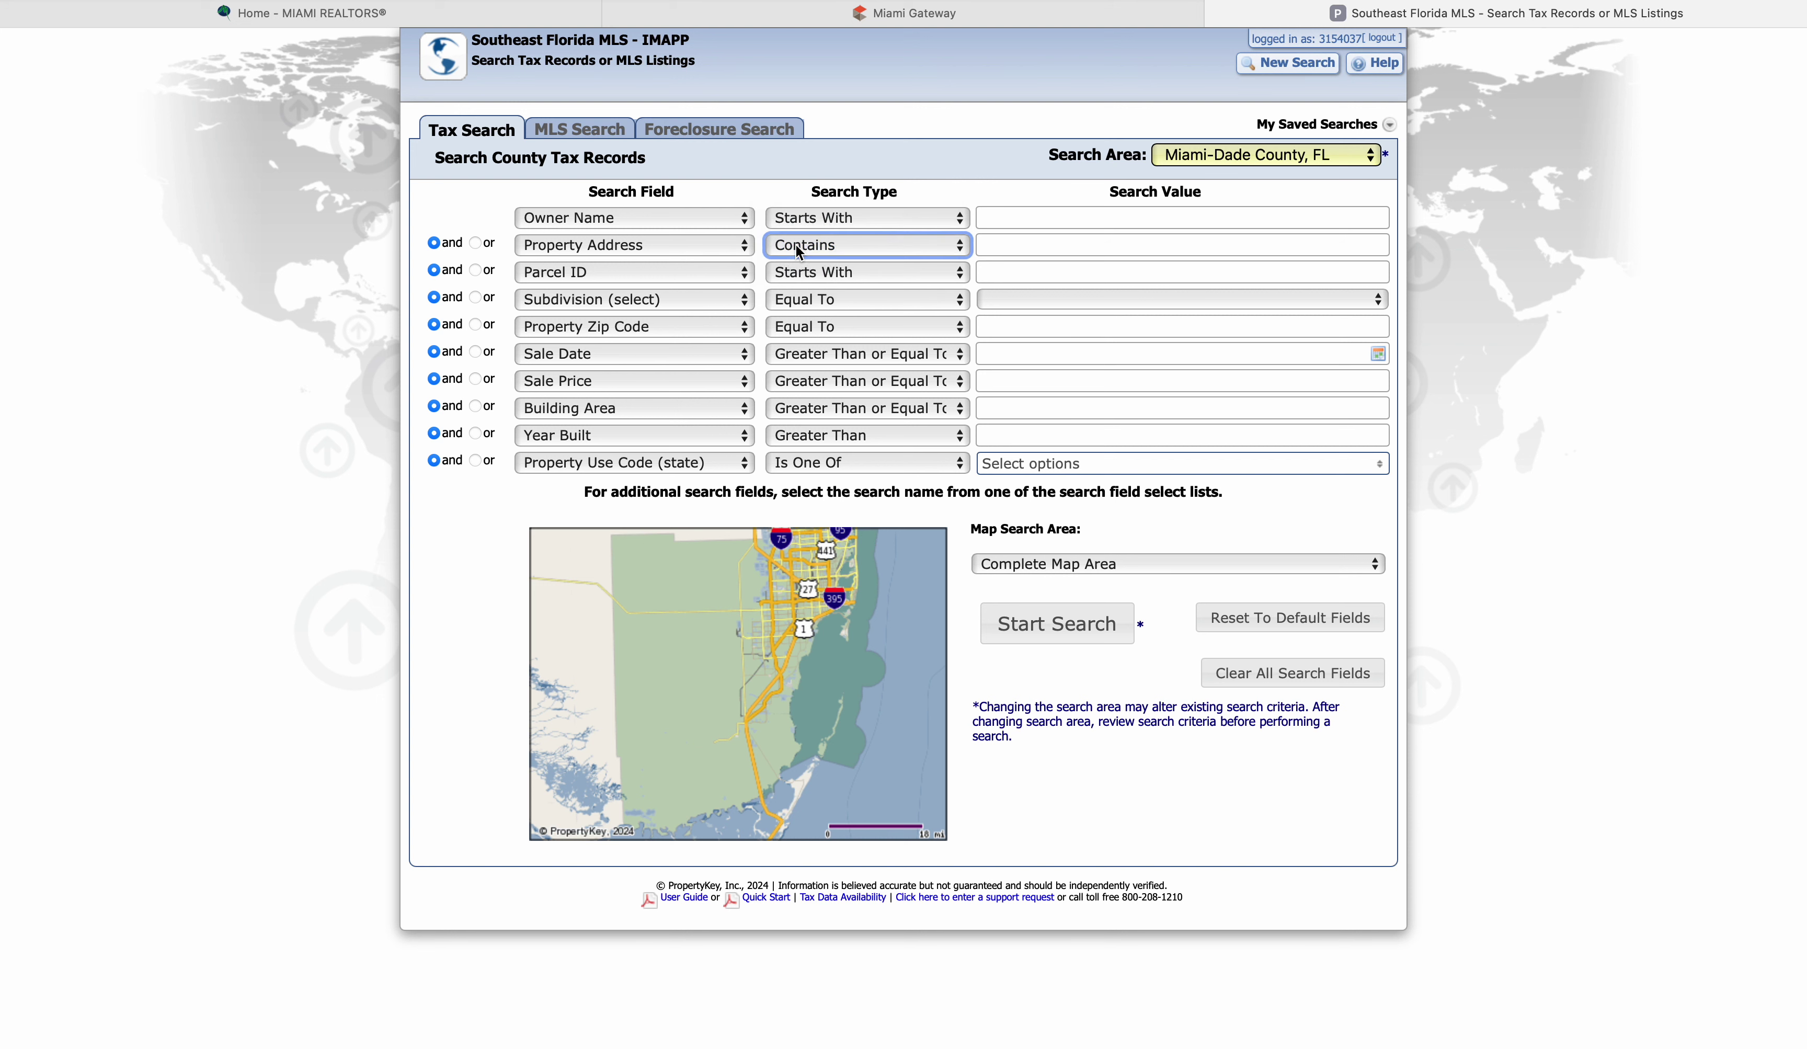
pyautogui.click(1003, 247)
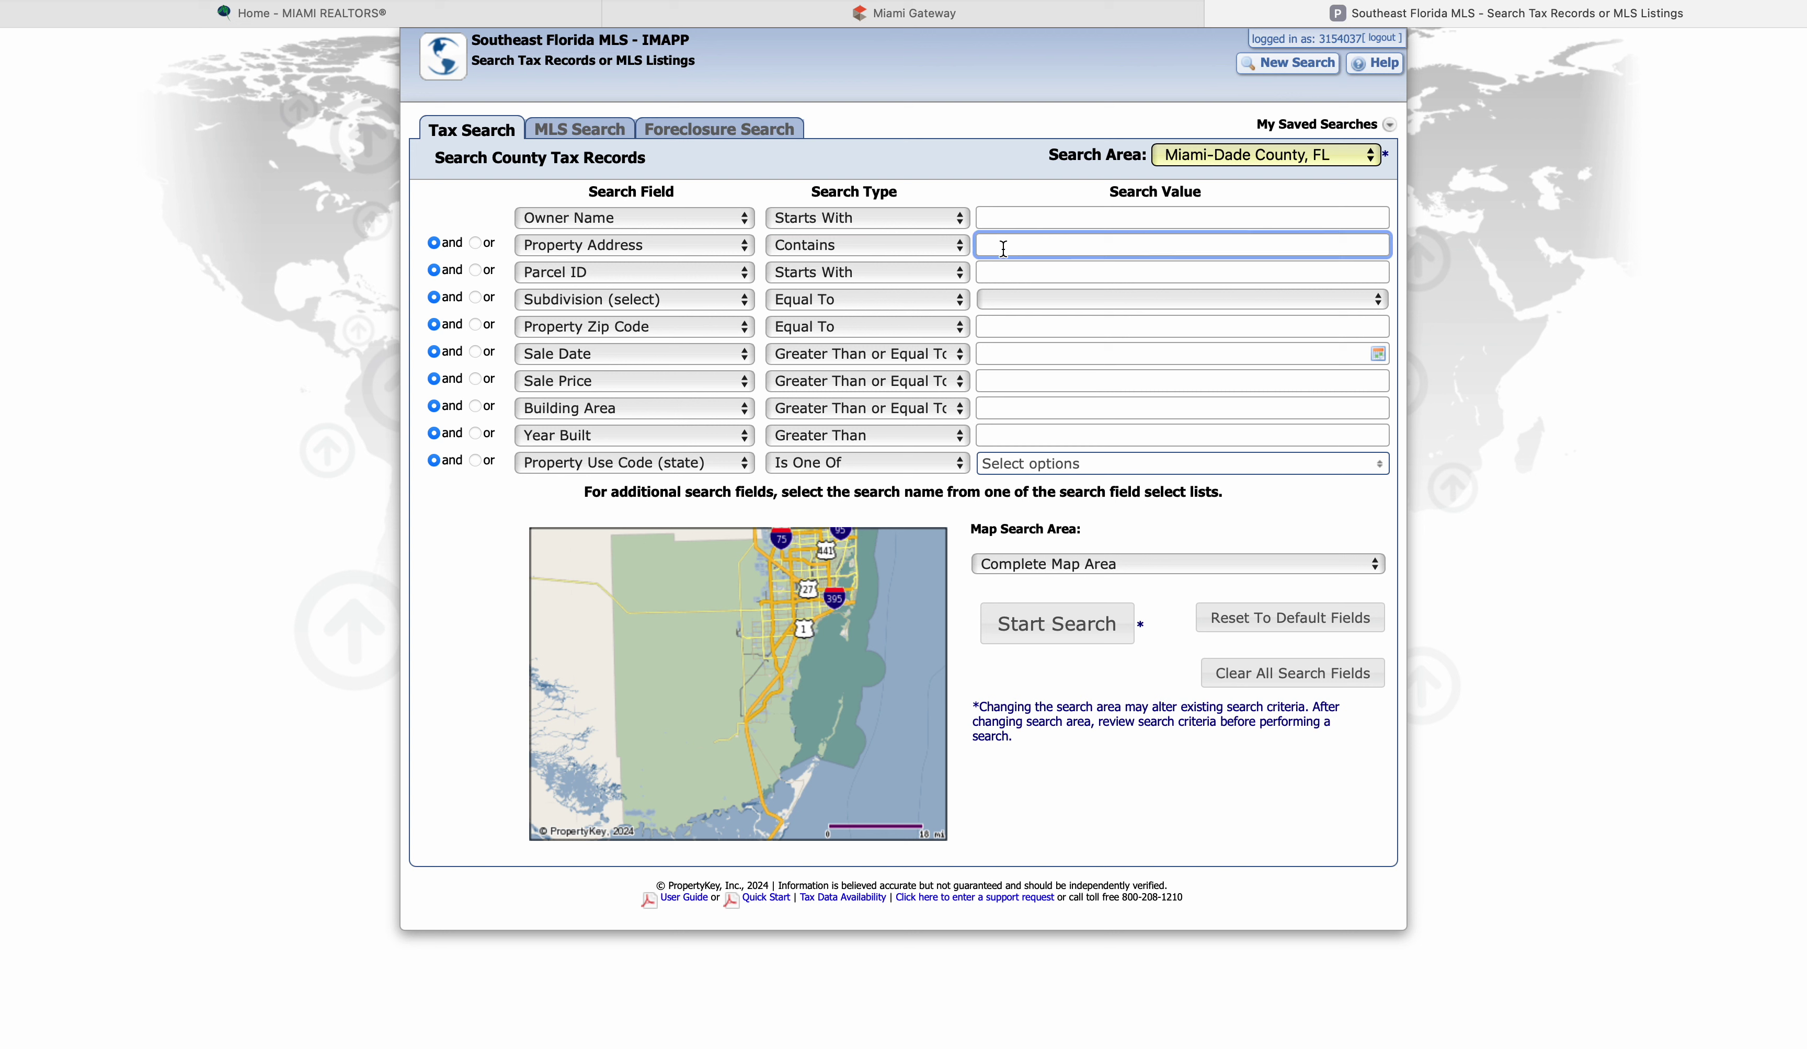
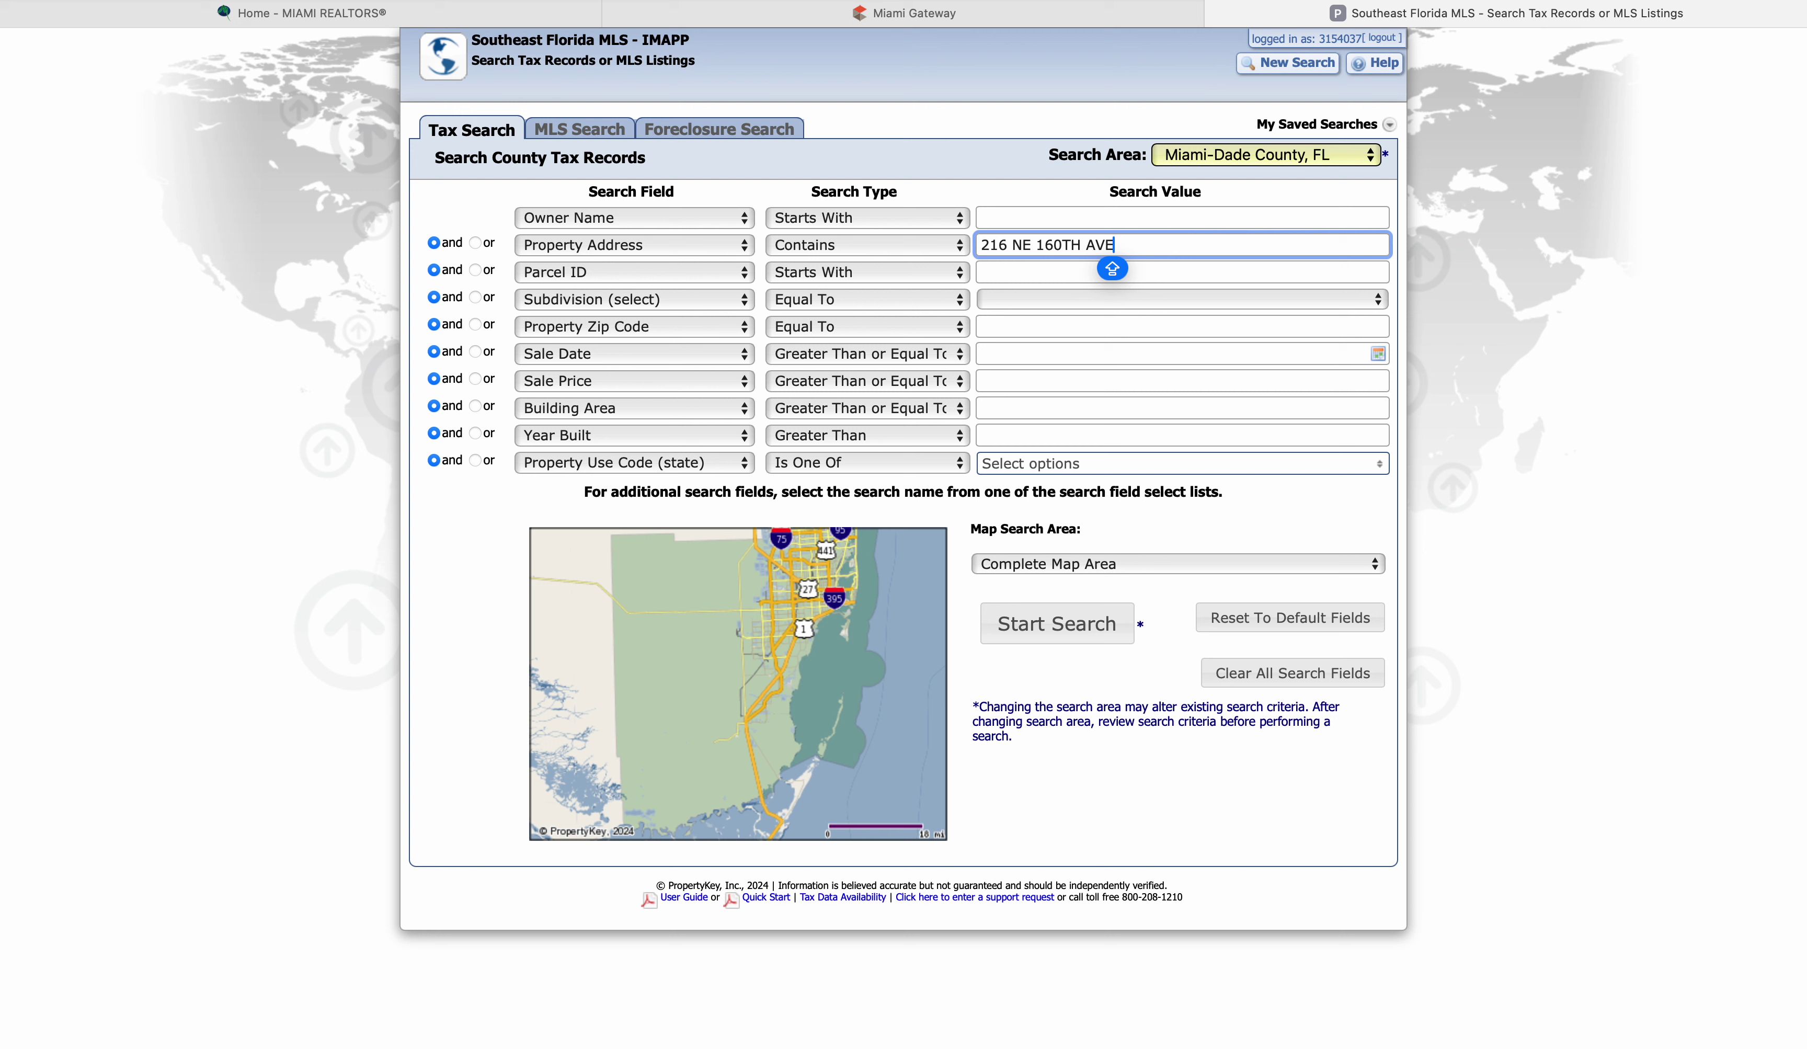
pyautogui.click(1047, 633)
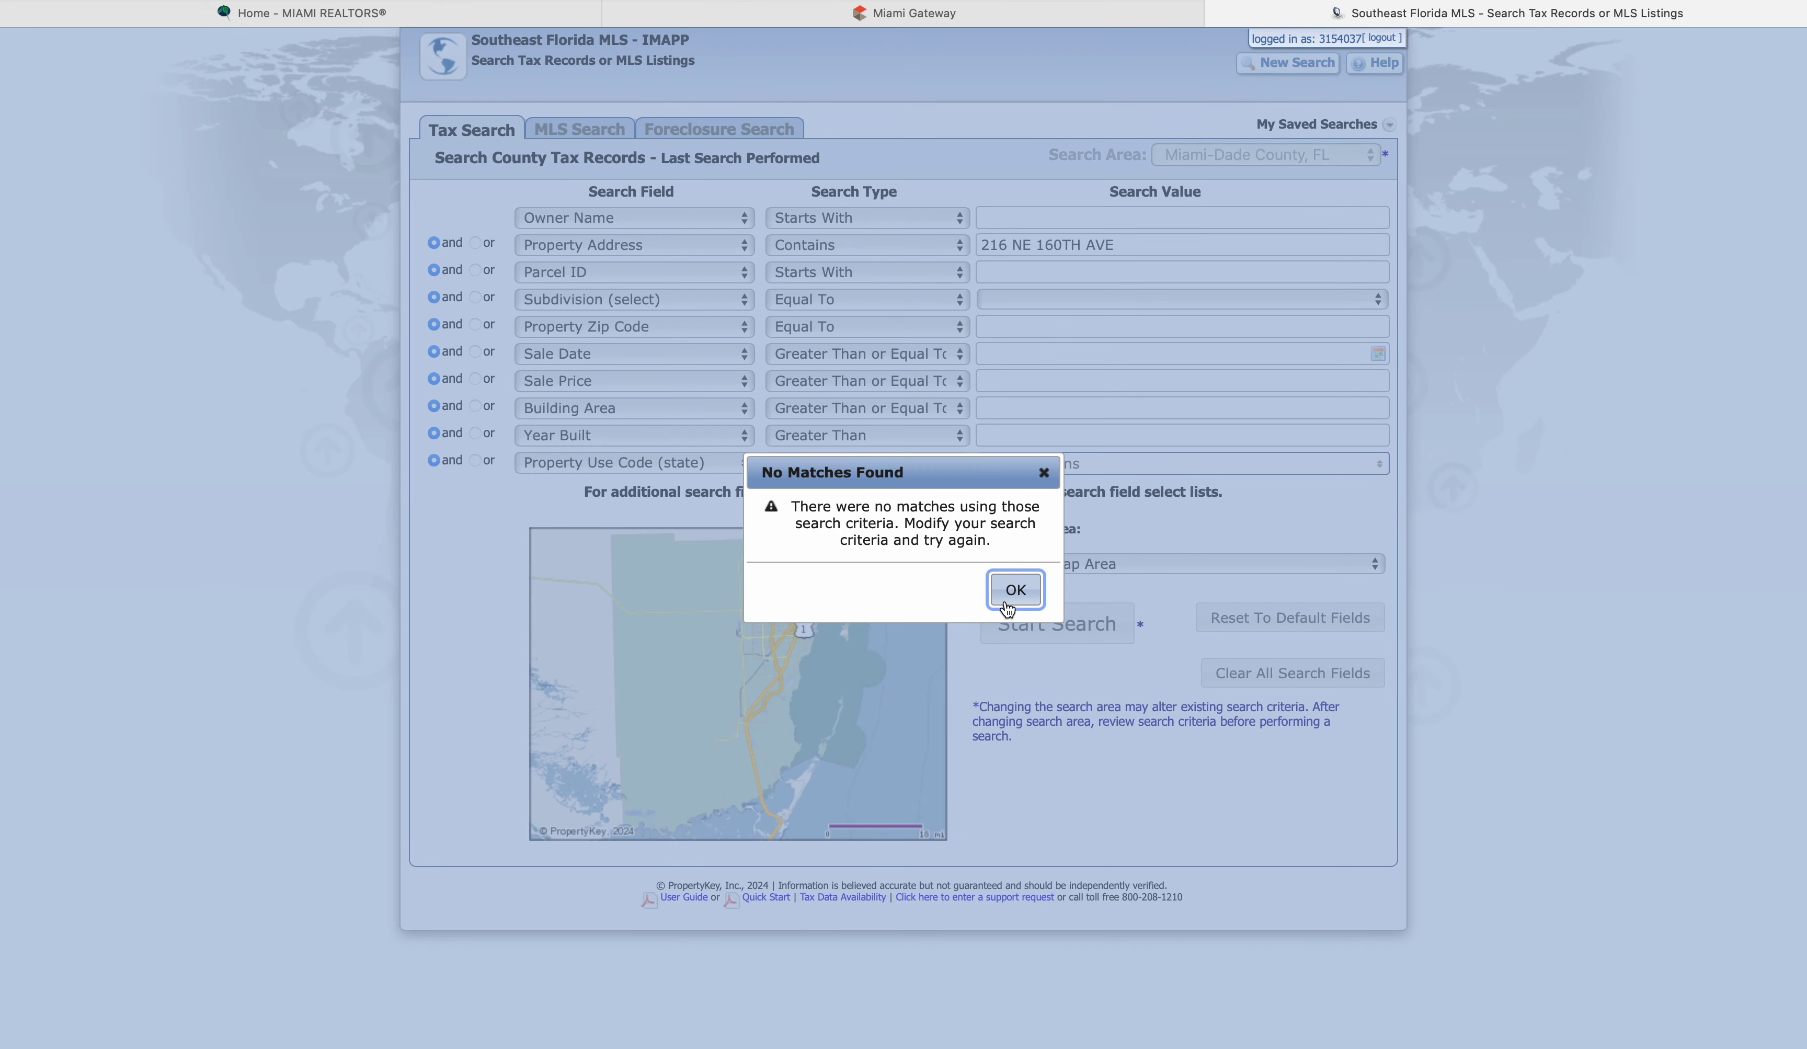
pyautogui.click(1006, 604)
pyautogui.click(1146, 246)
pyautogui.press('BackSpace')
pyautogui.press('BackSpace')
pyautogui.press('BackSpace')
pyautogui.press('BackSpace')
pyautogui.click(1075, 633)
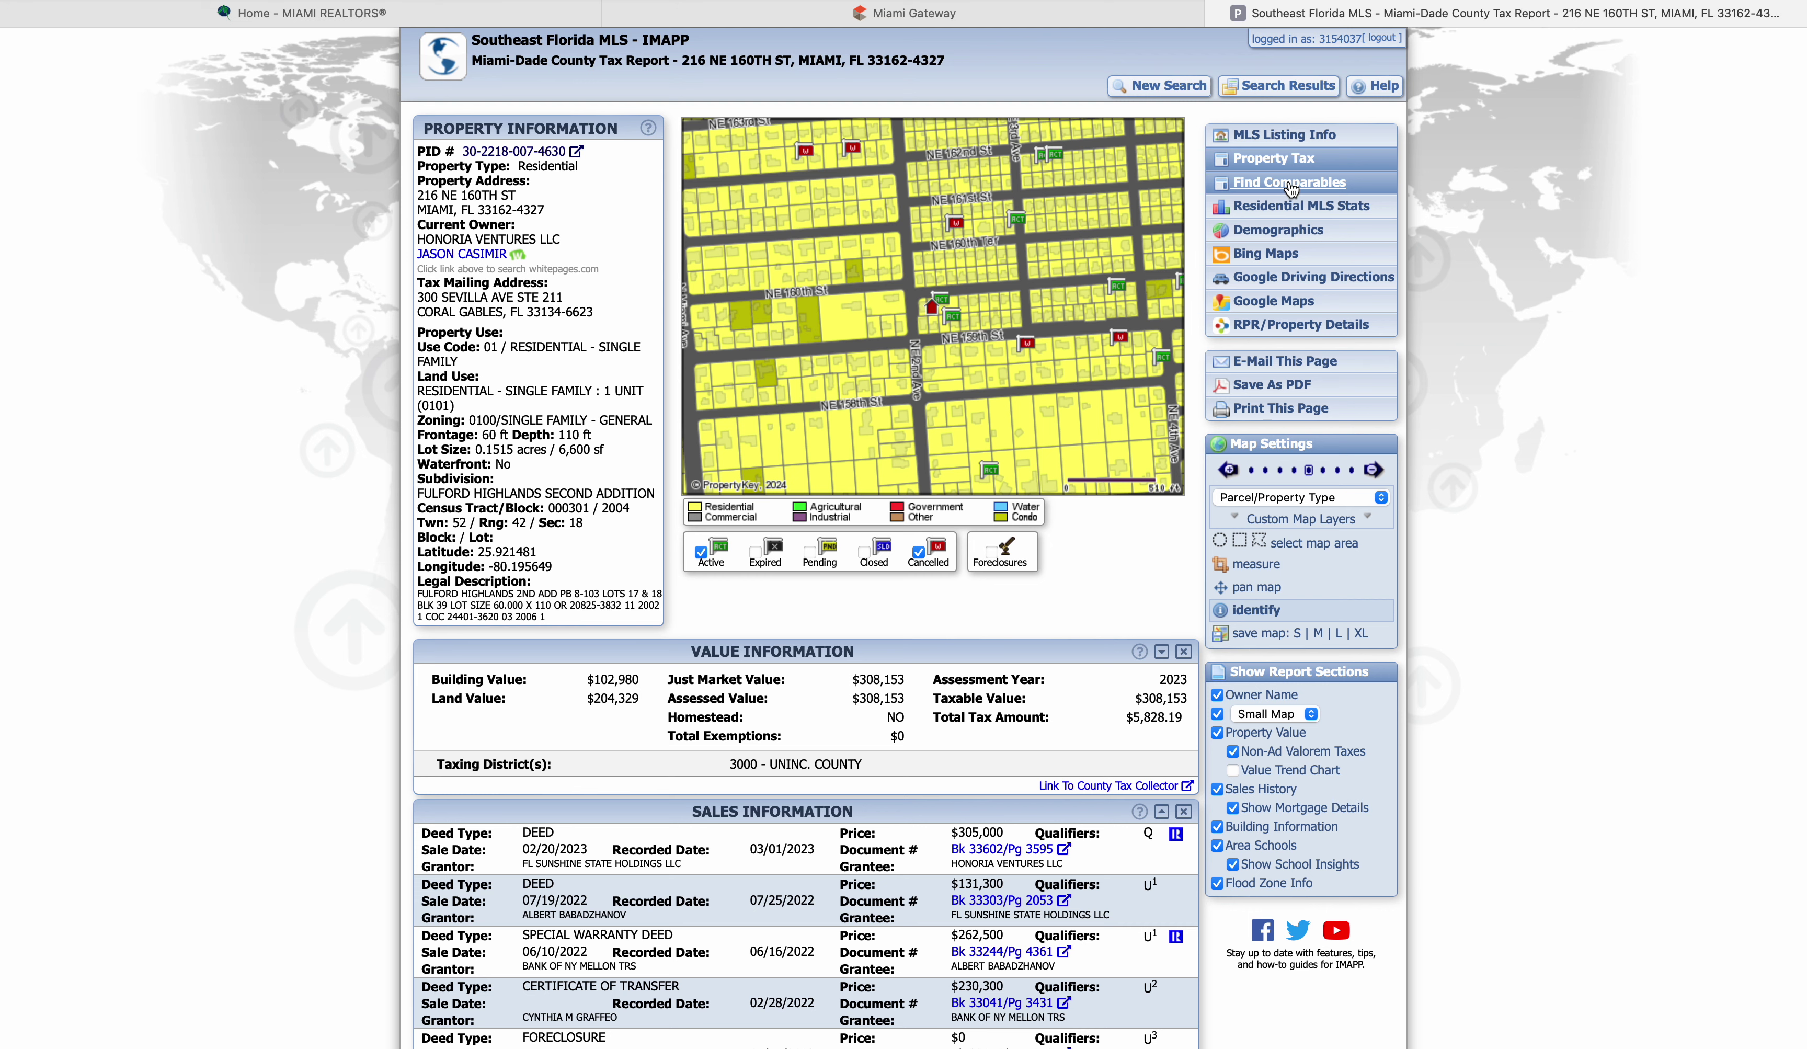
pyautogui.click(1289, 182)
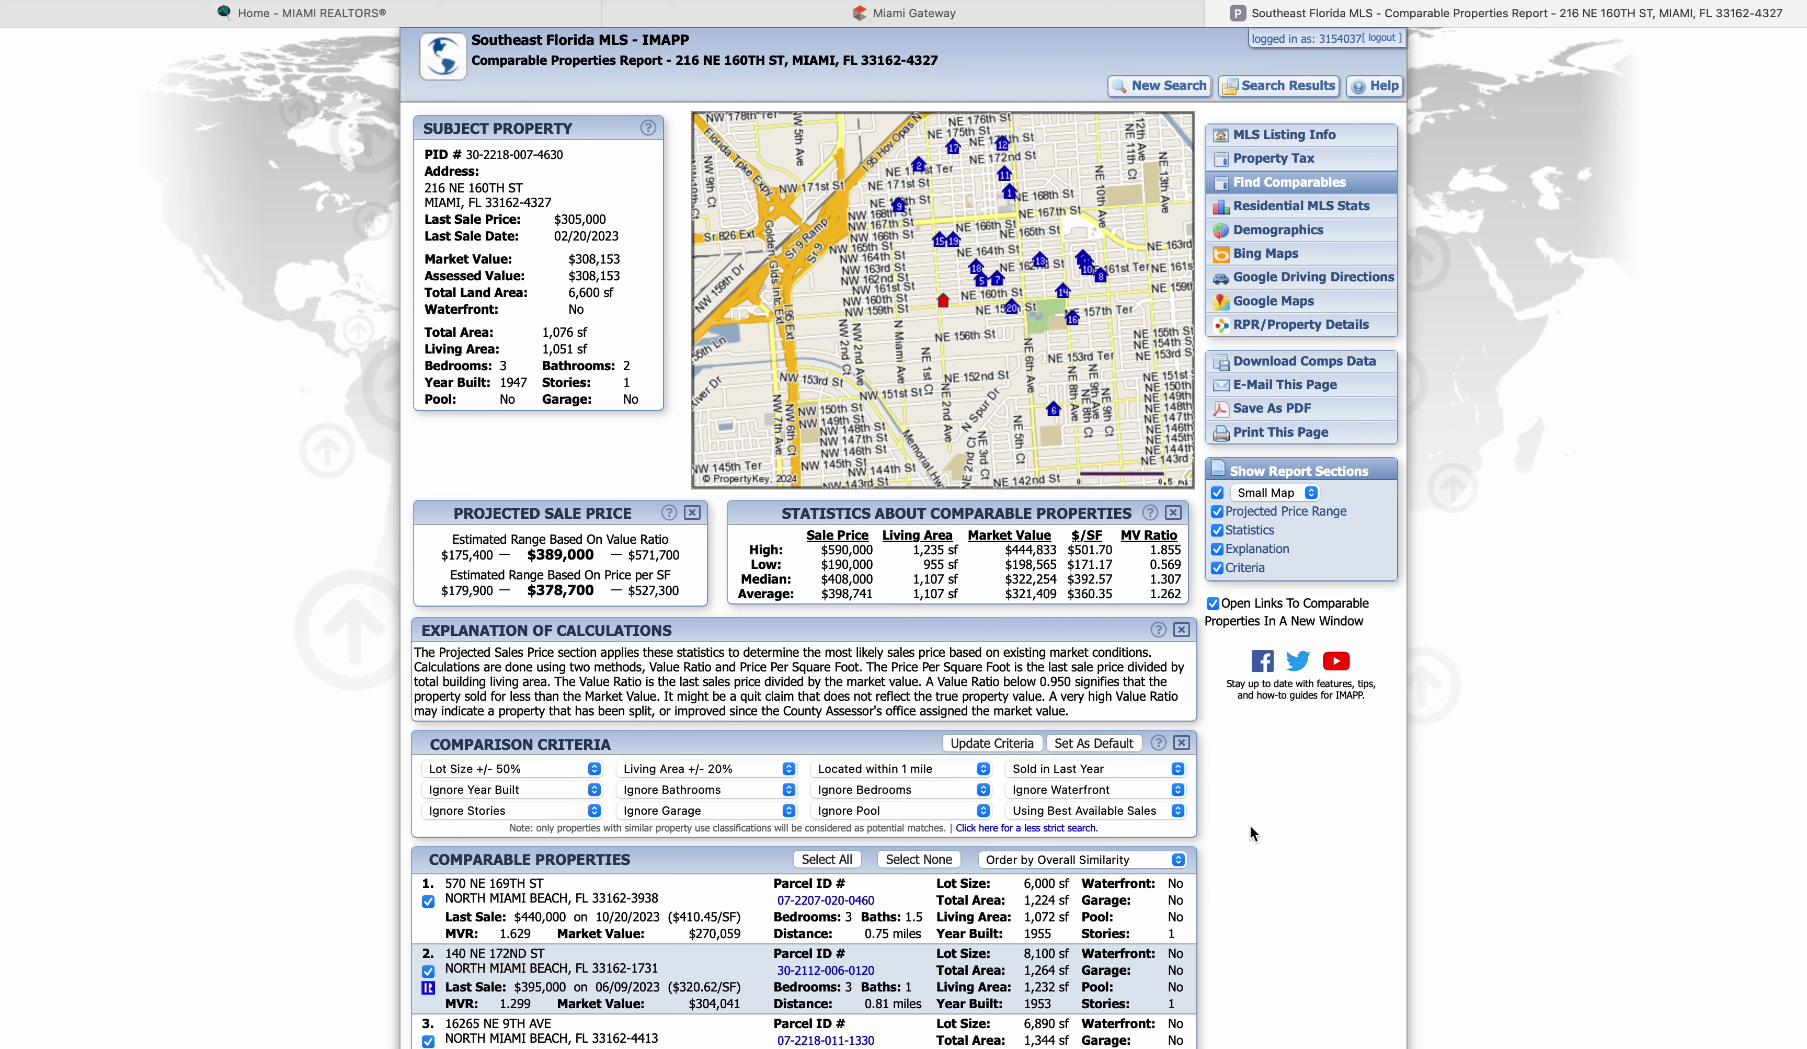
# Leave the comparables sale period set to Sold in Last Year
pyautogui.scroll(-3, 1254, 828)
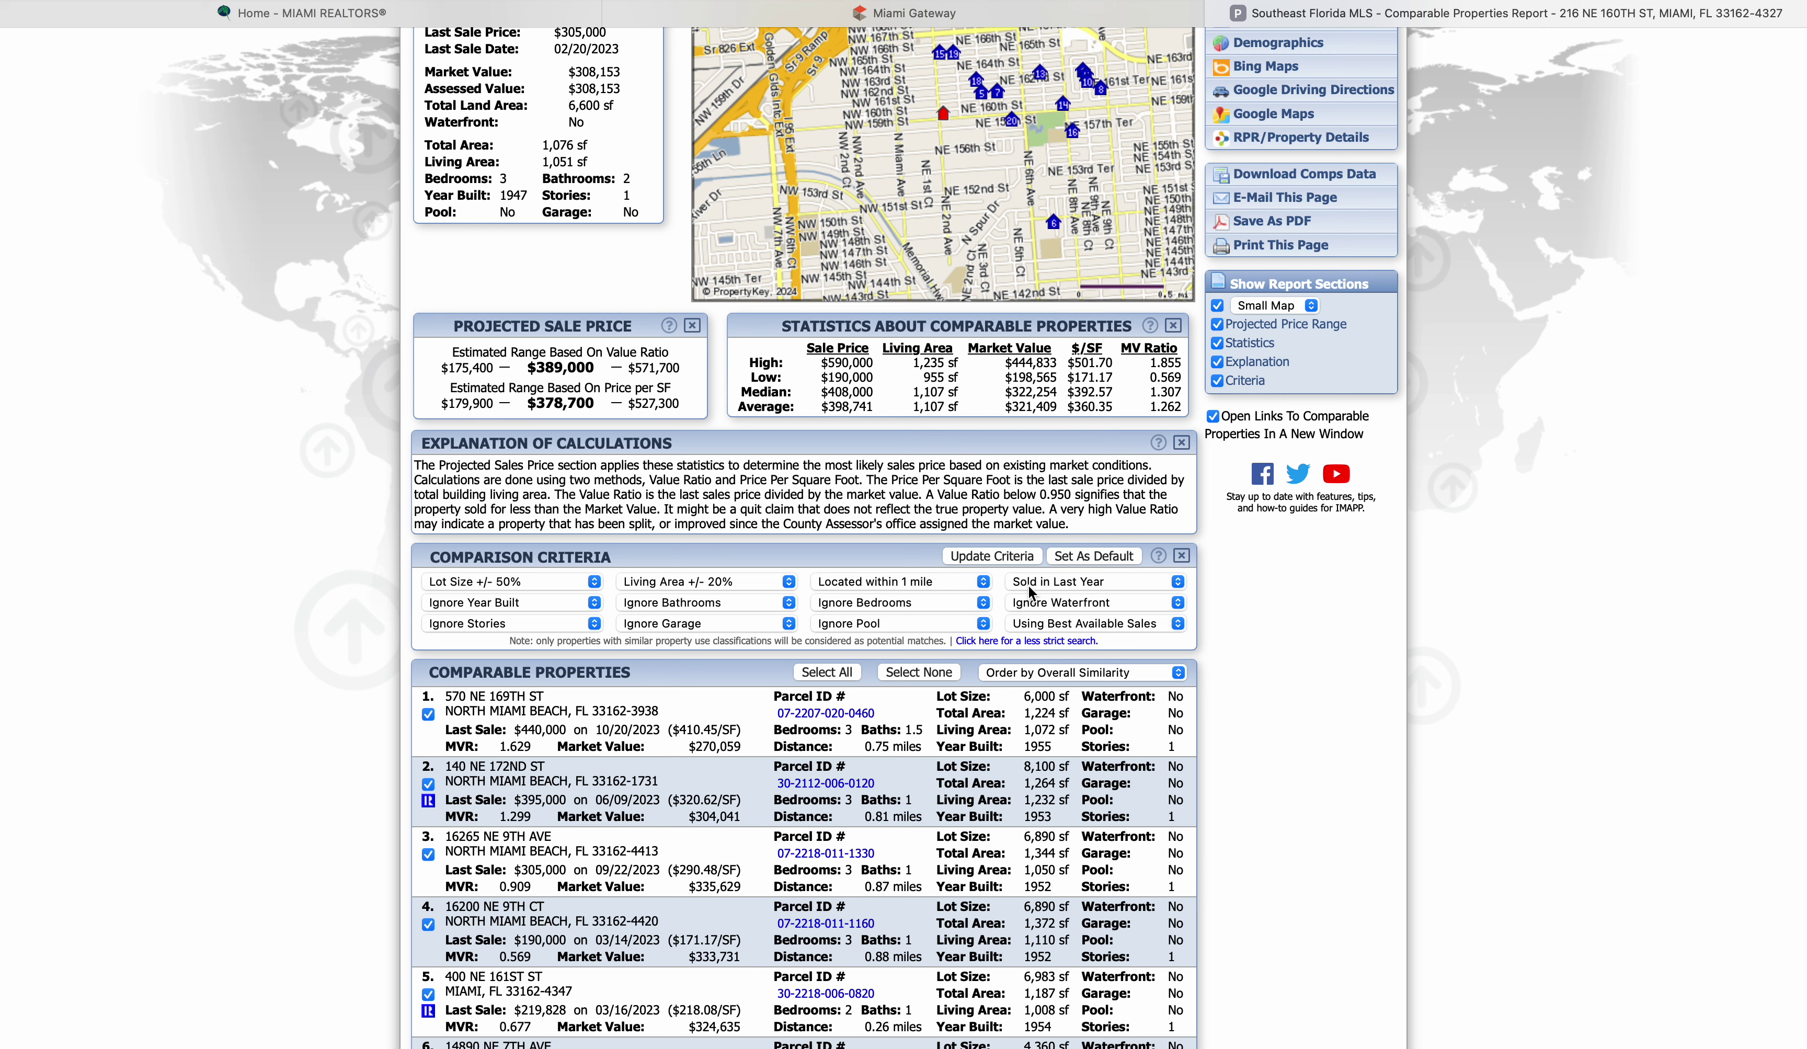
pyautogui.click(1179, 583)
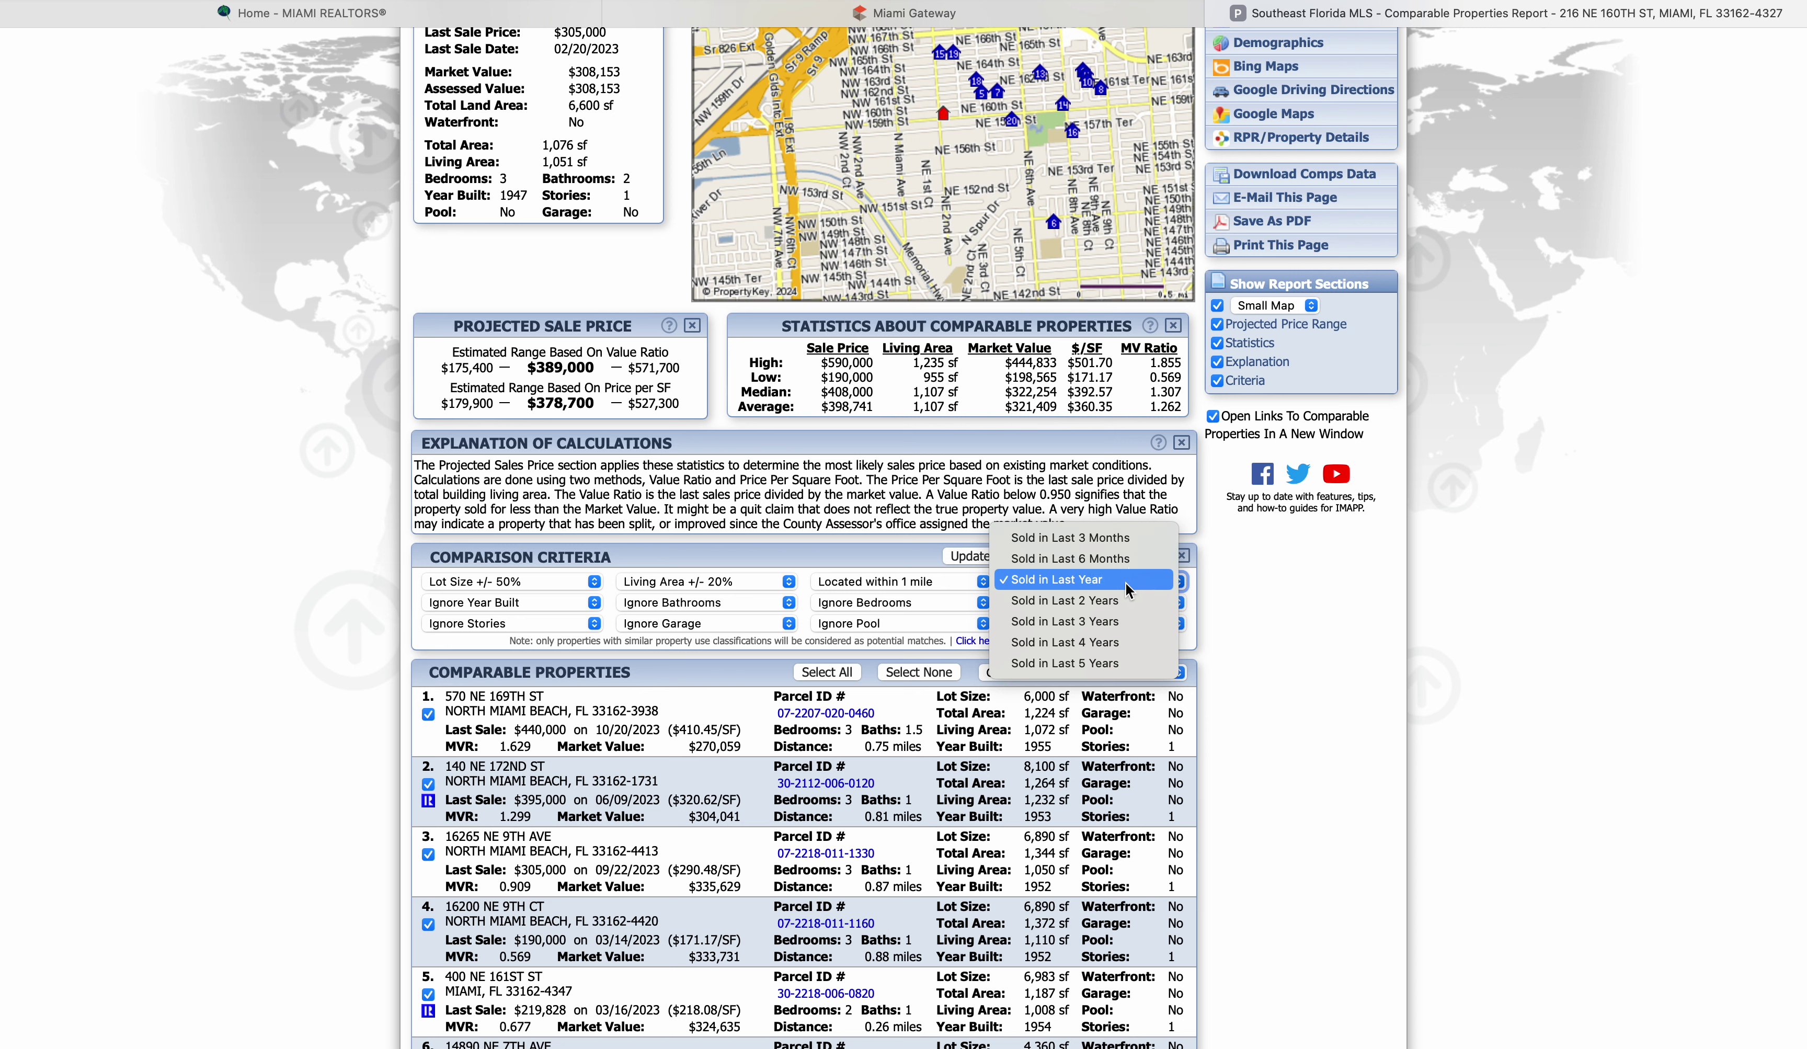
pyautogui.click(1125, 582)
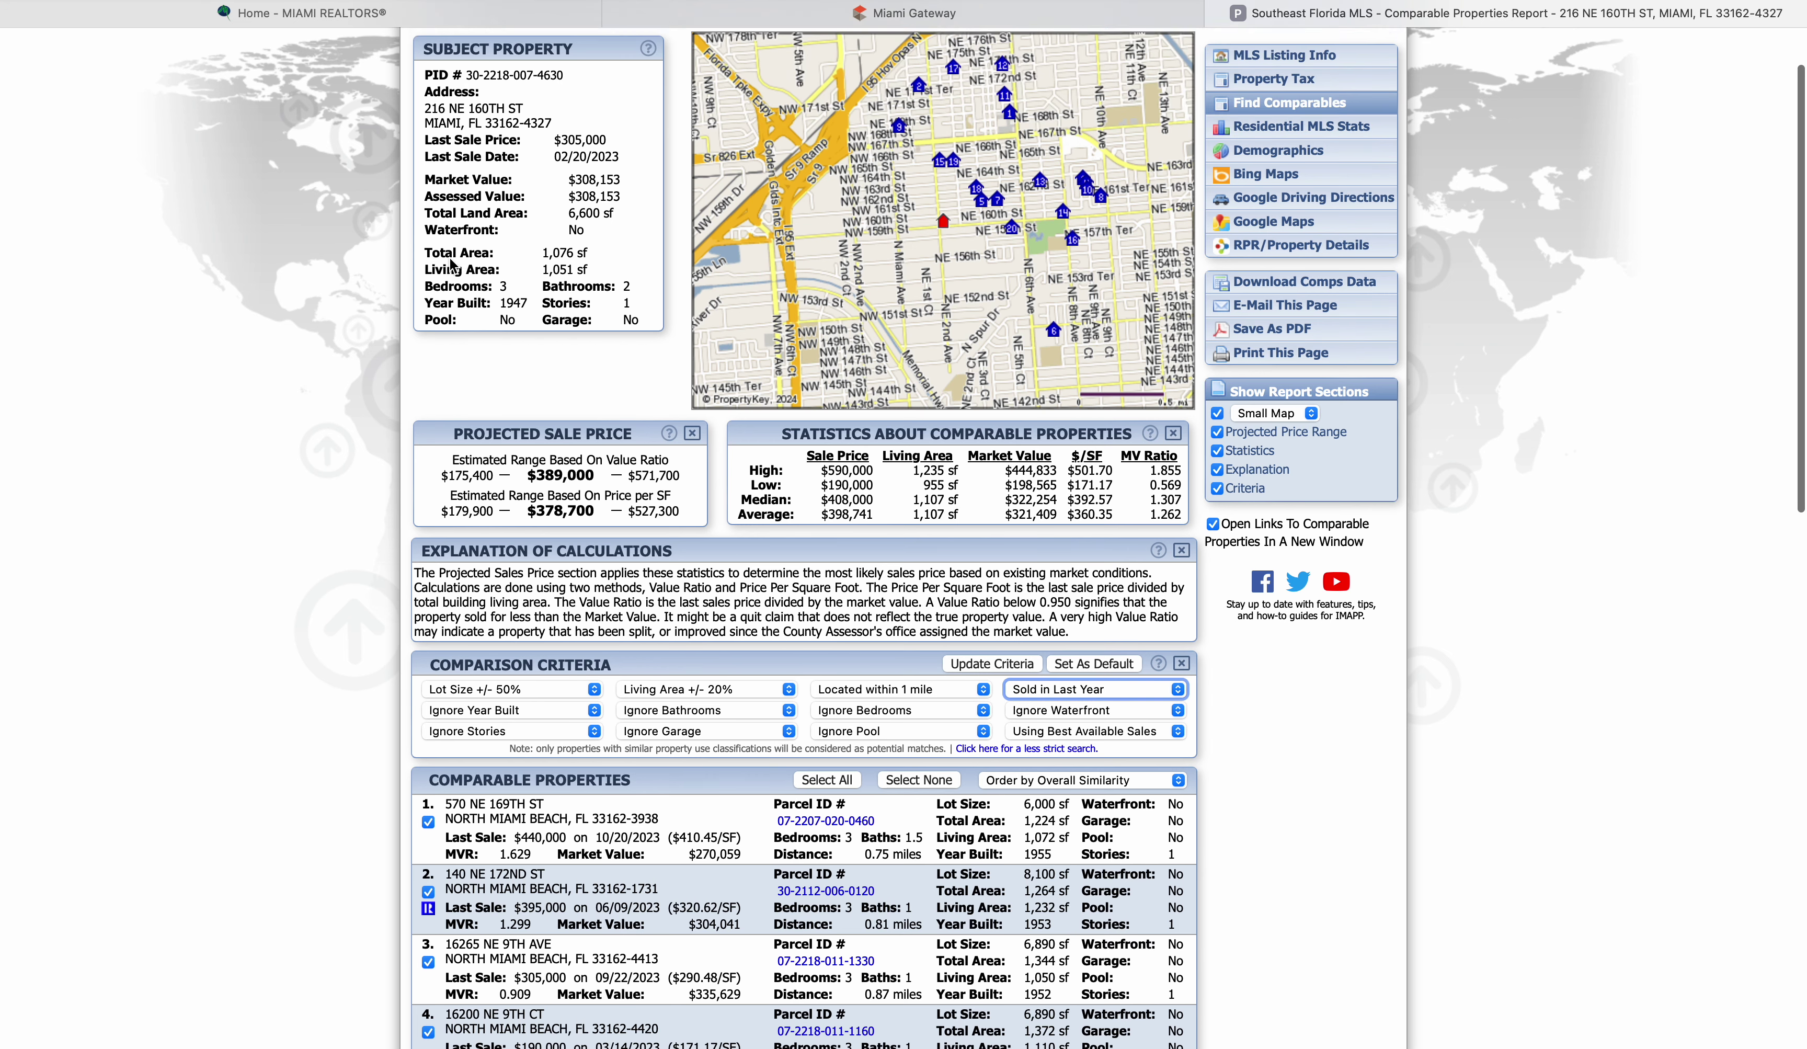
# Choose Order by Distance [Close - Far] and reload the report with Update Criteria
pyautogui.scroll(2, 450, 264)
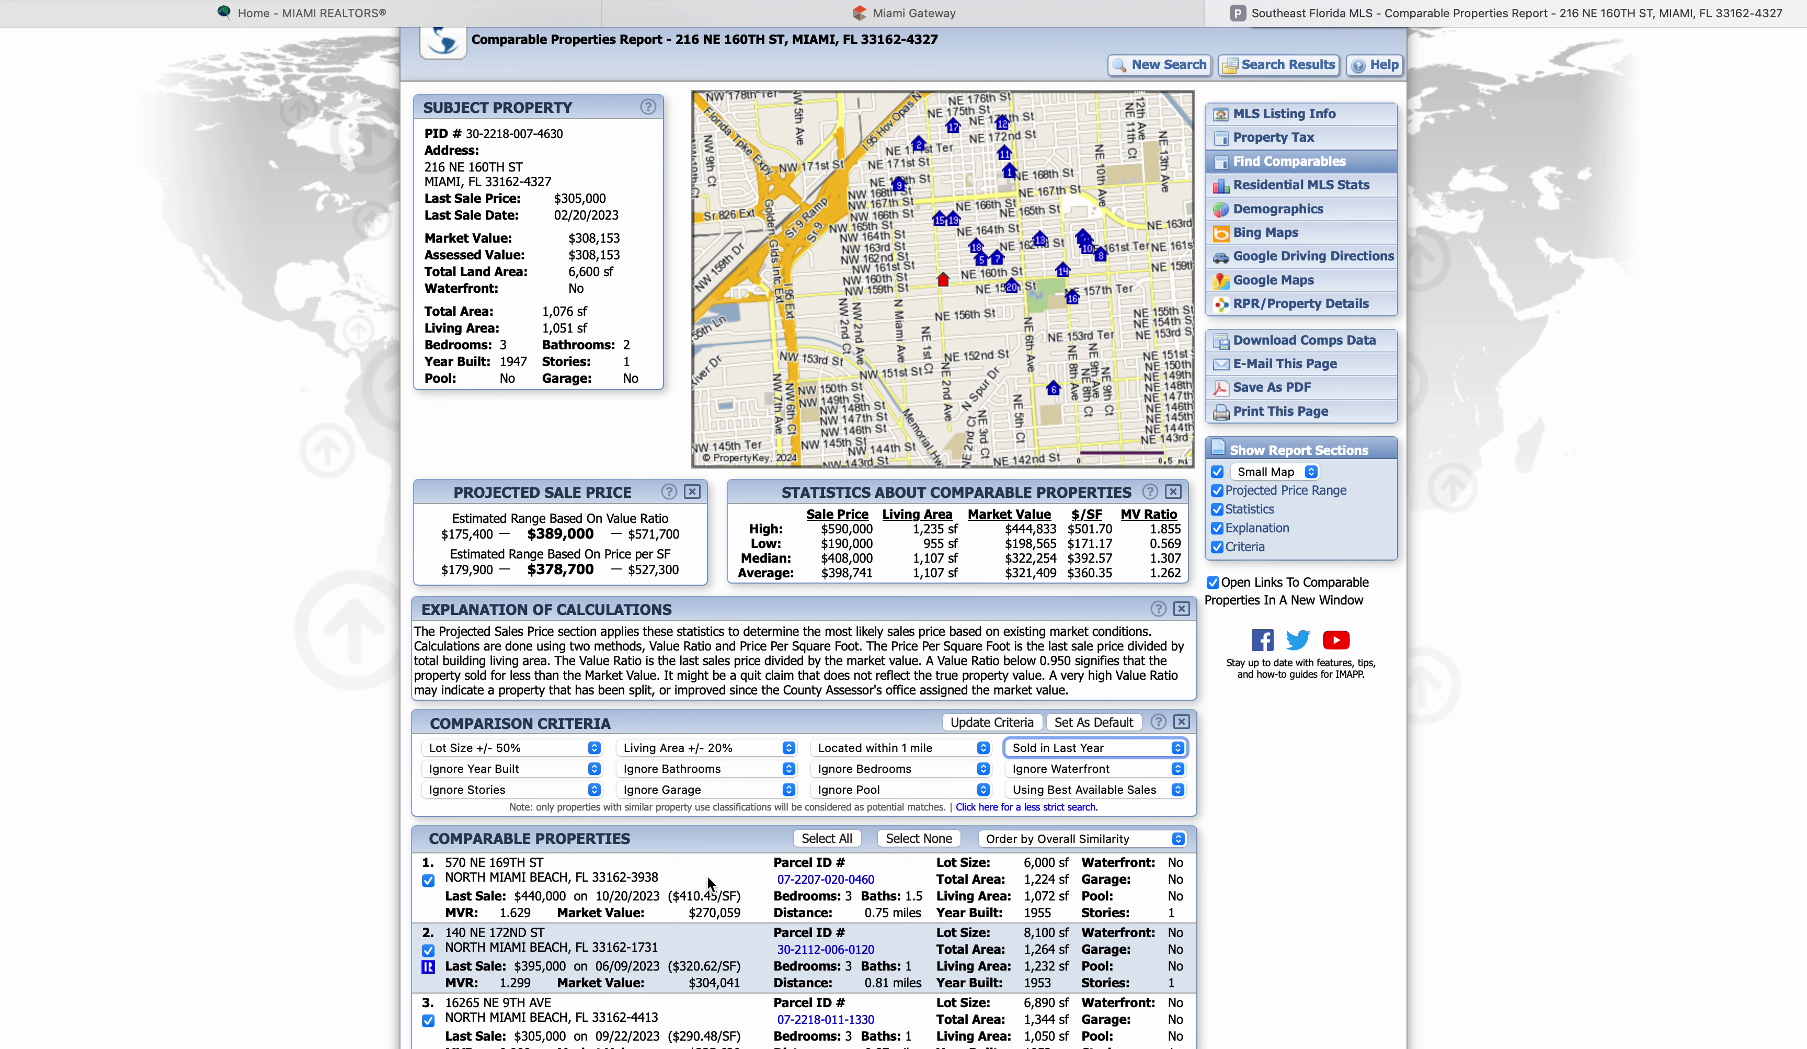
pyautogui.scroll(-5, 707, 876)
pyautogui.scroll(-8, 707, 876)
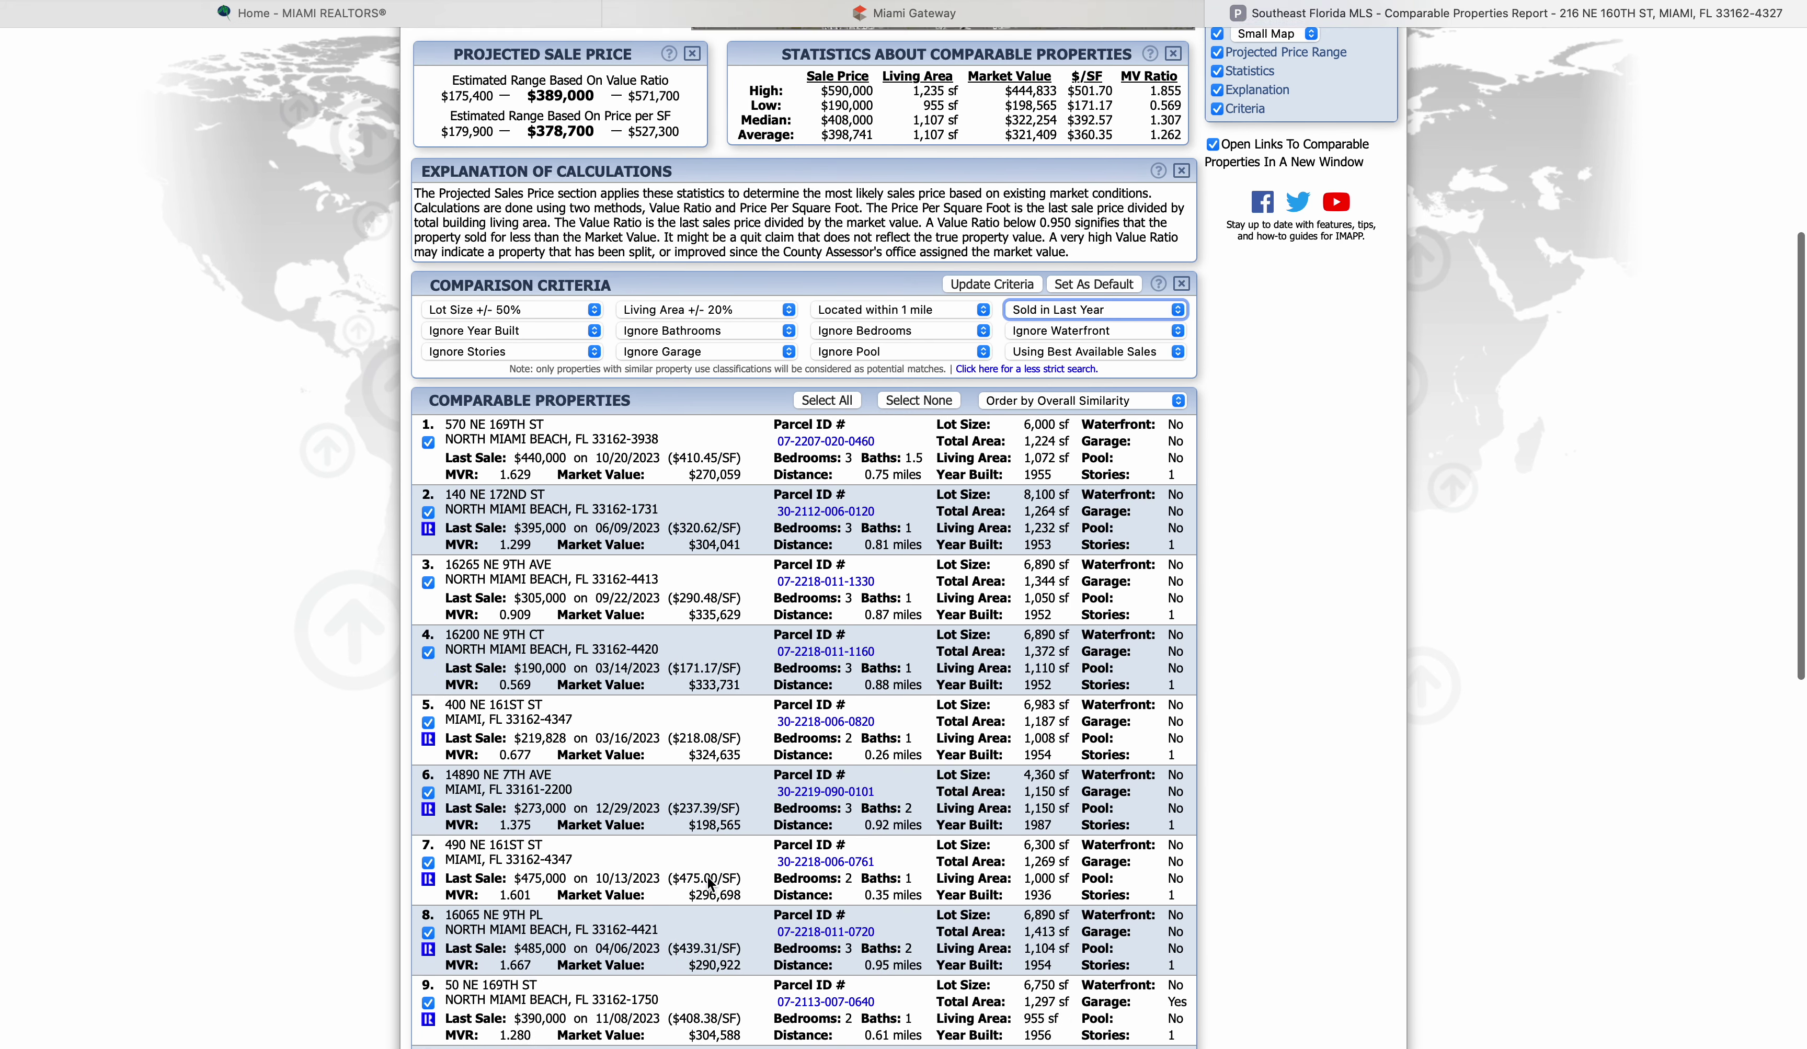
pyautogui.scroll(6, 706, 875)
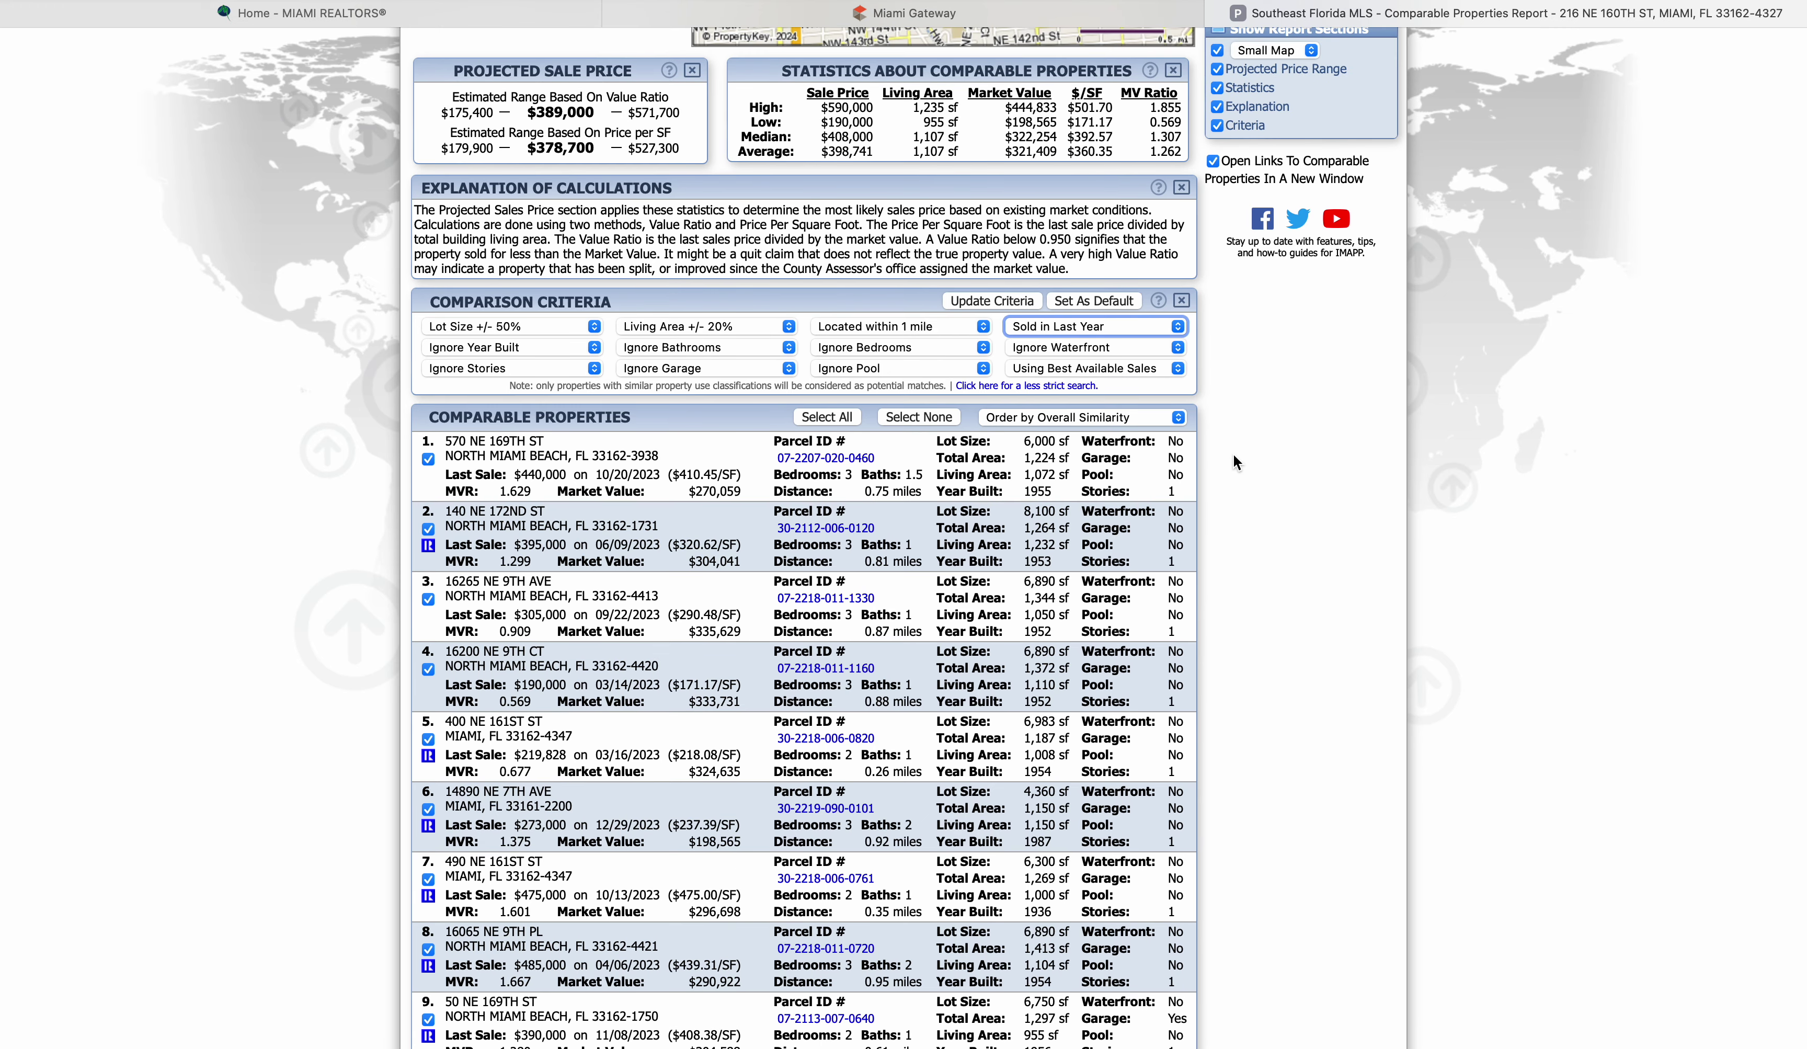
pyautogui.click(1176, 417)
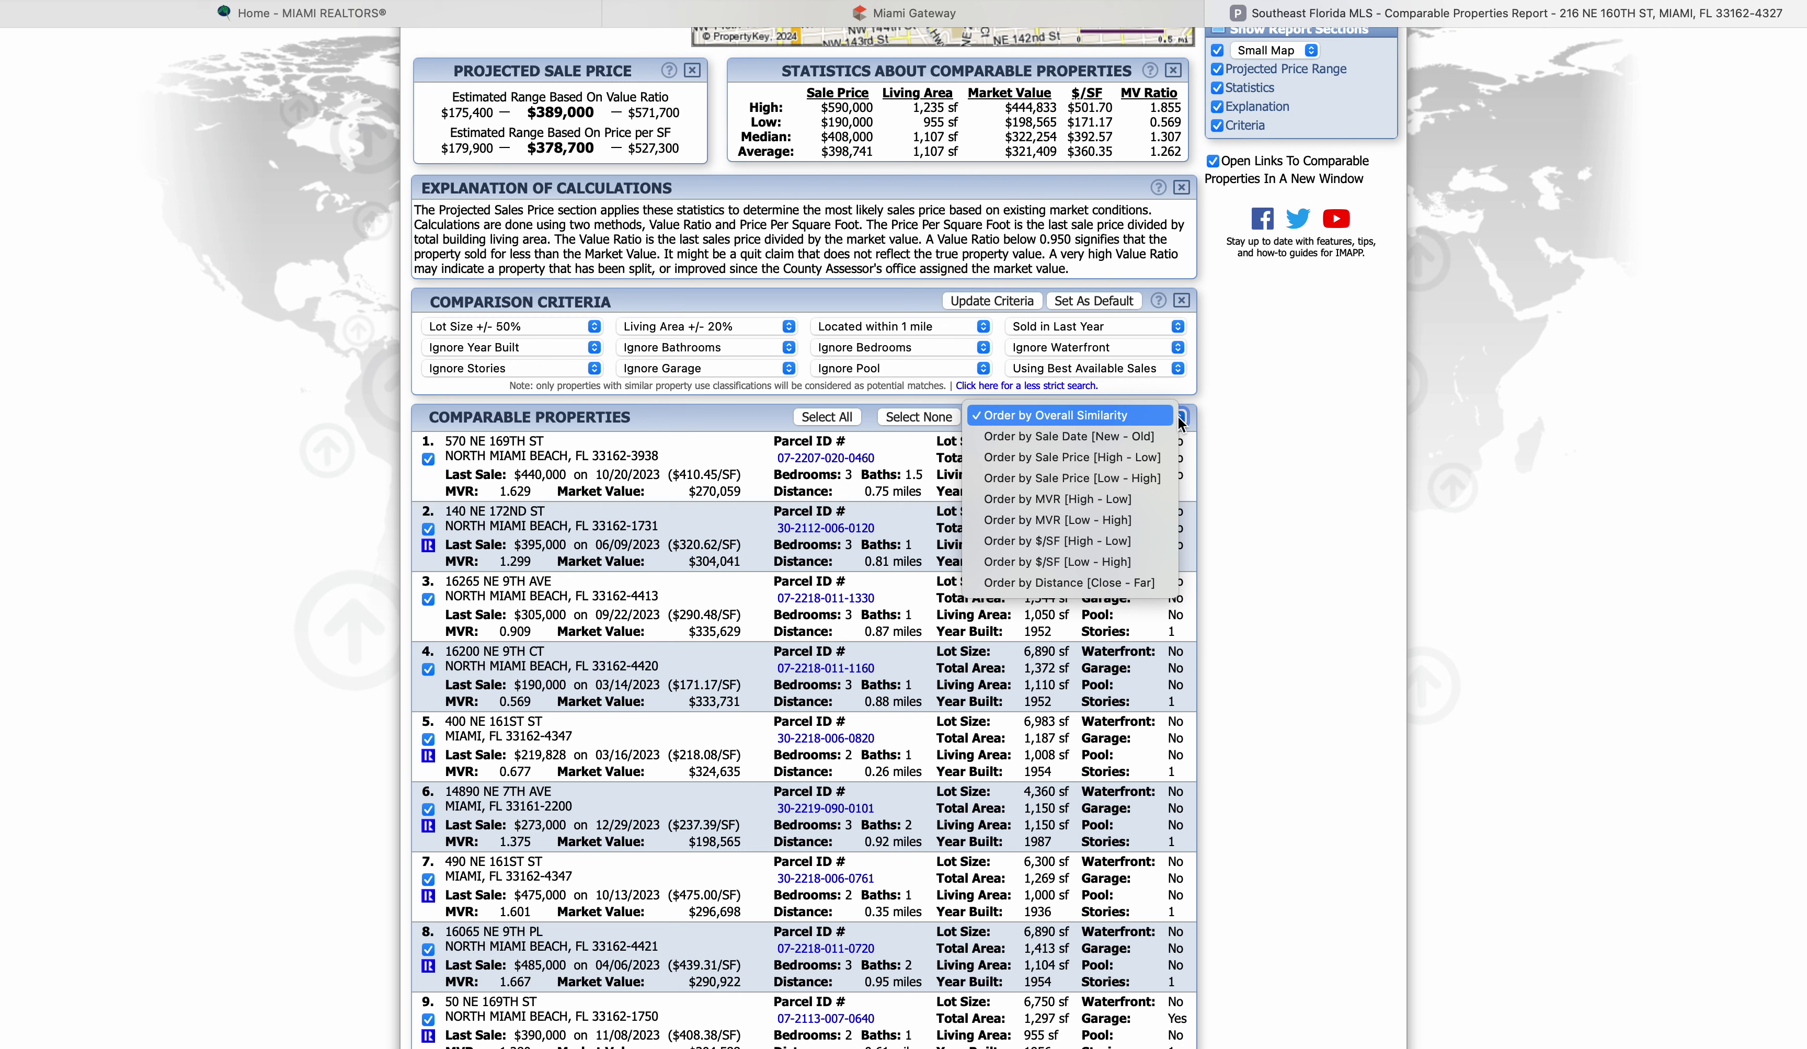
pyautogui.click(1043, 584)
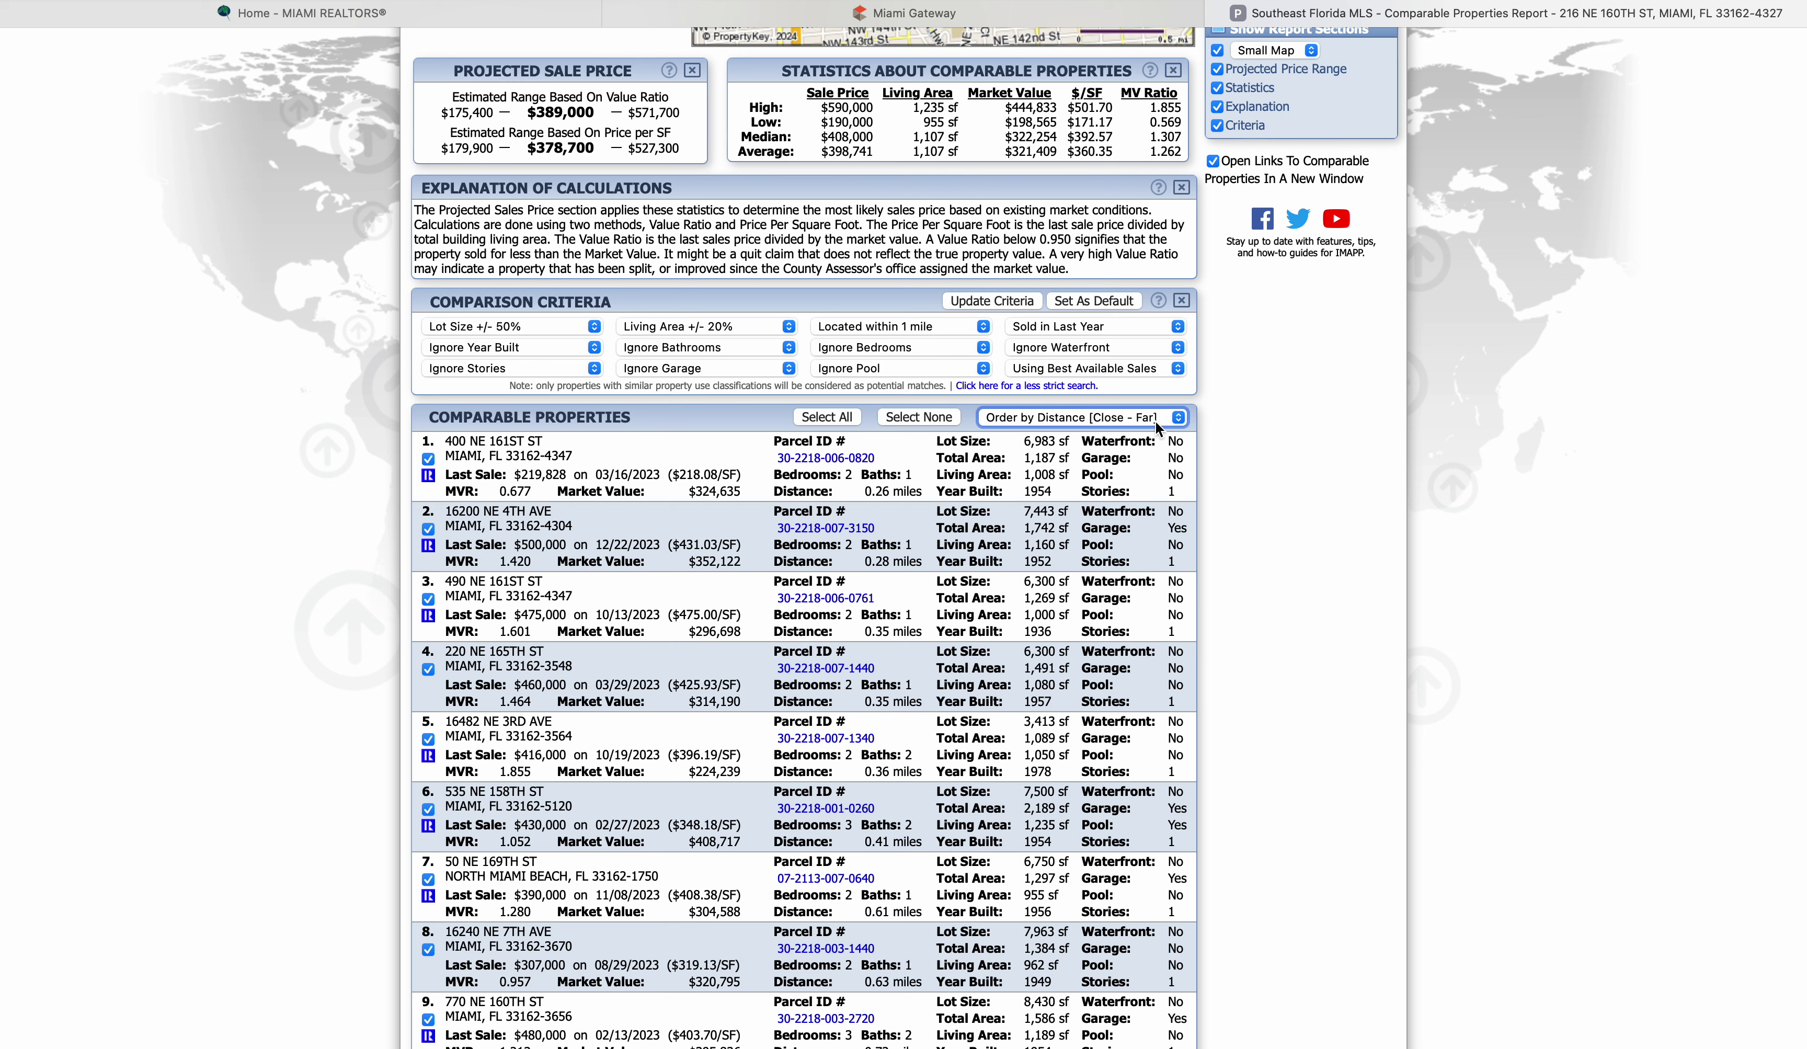
pyautogui.click(1181, 425)
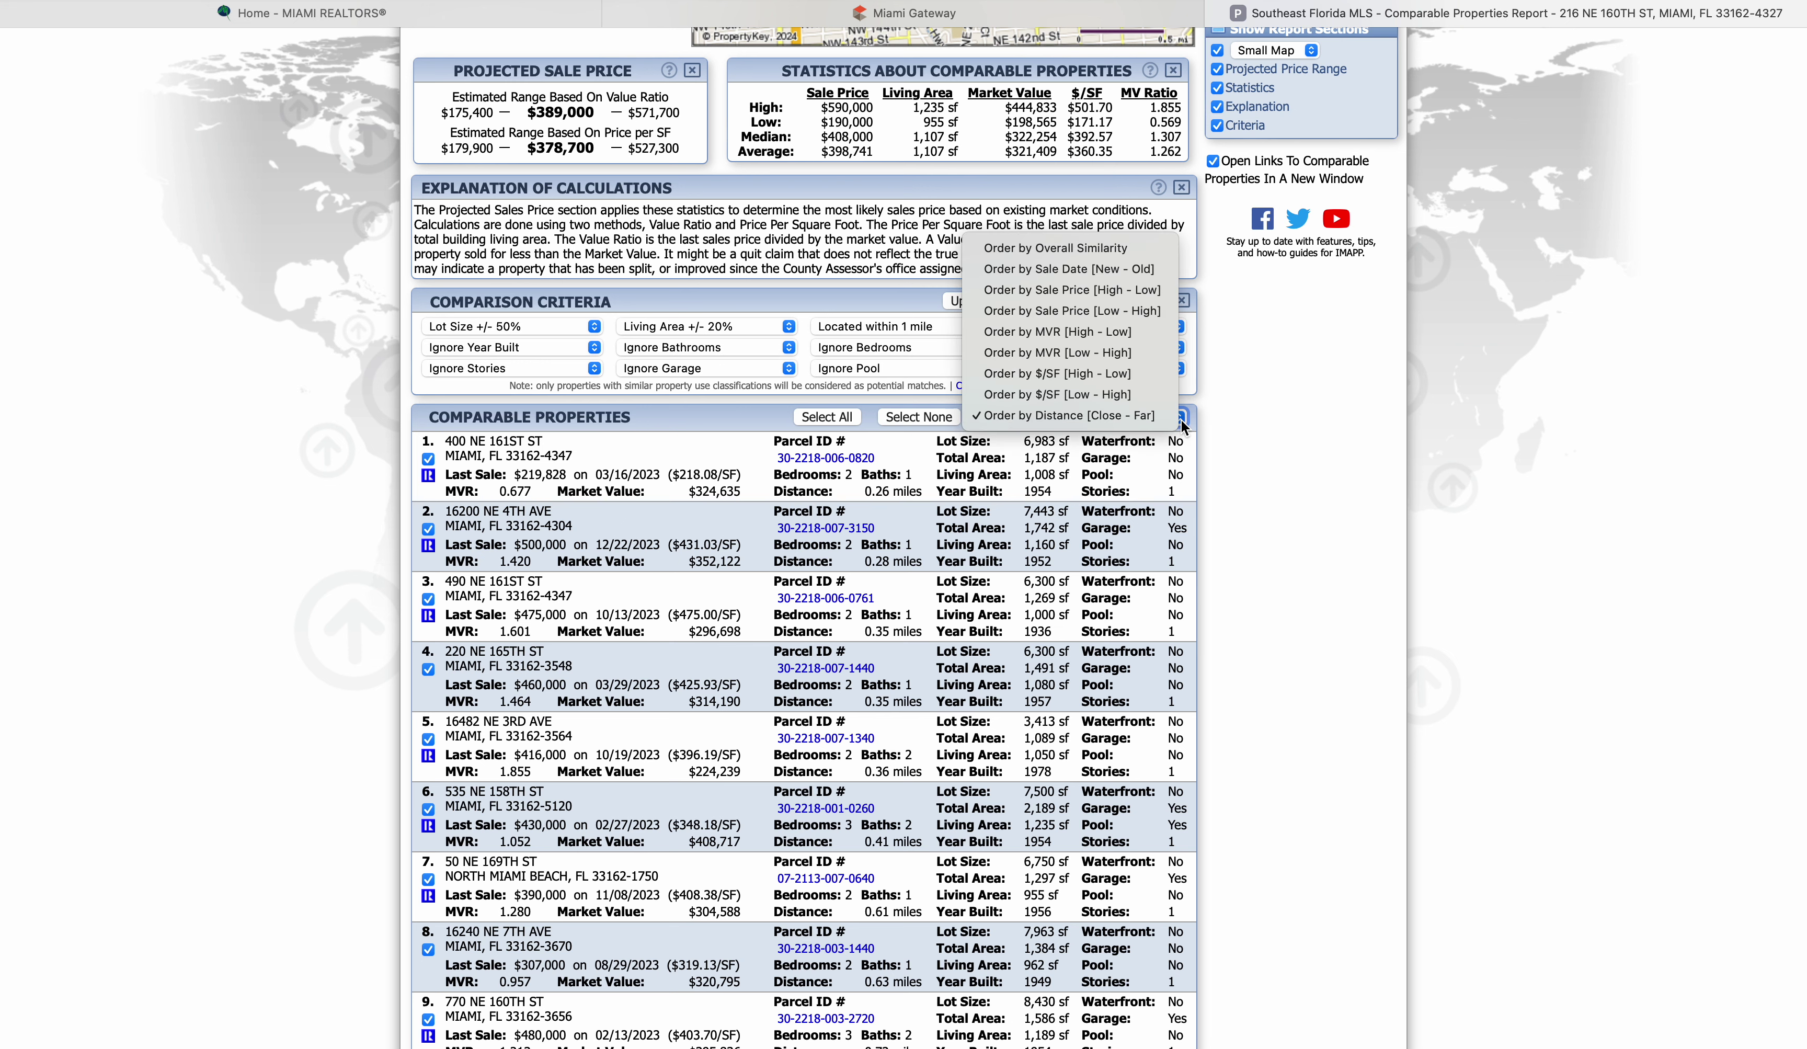
pyautogui.click(1147, 421)
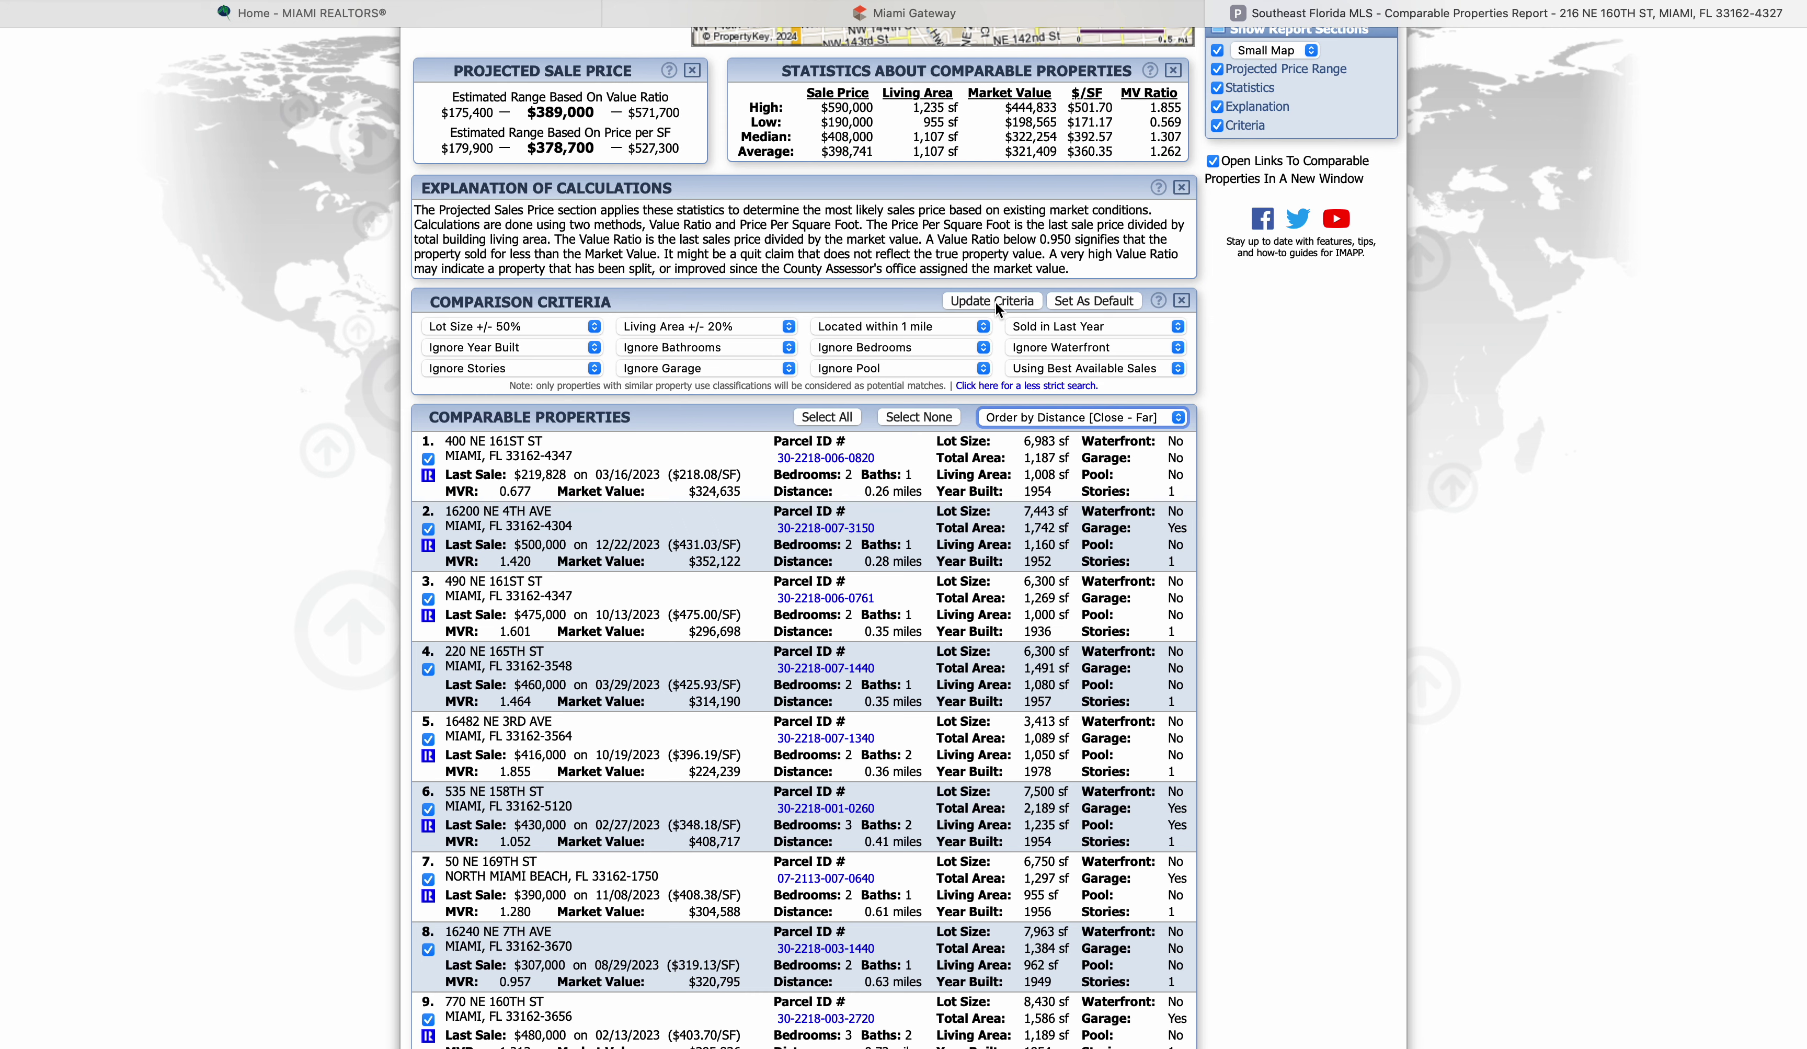
pyautogui.click(995, 300)
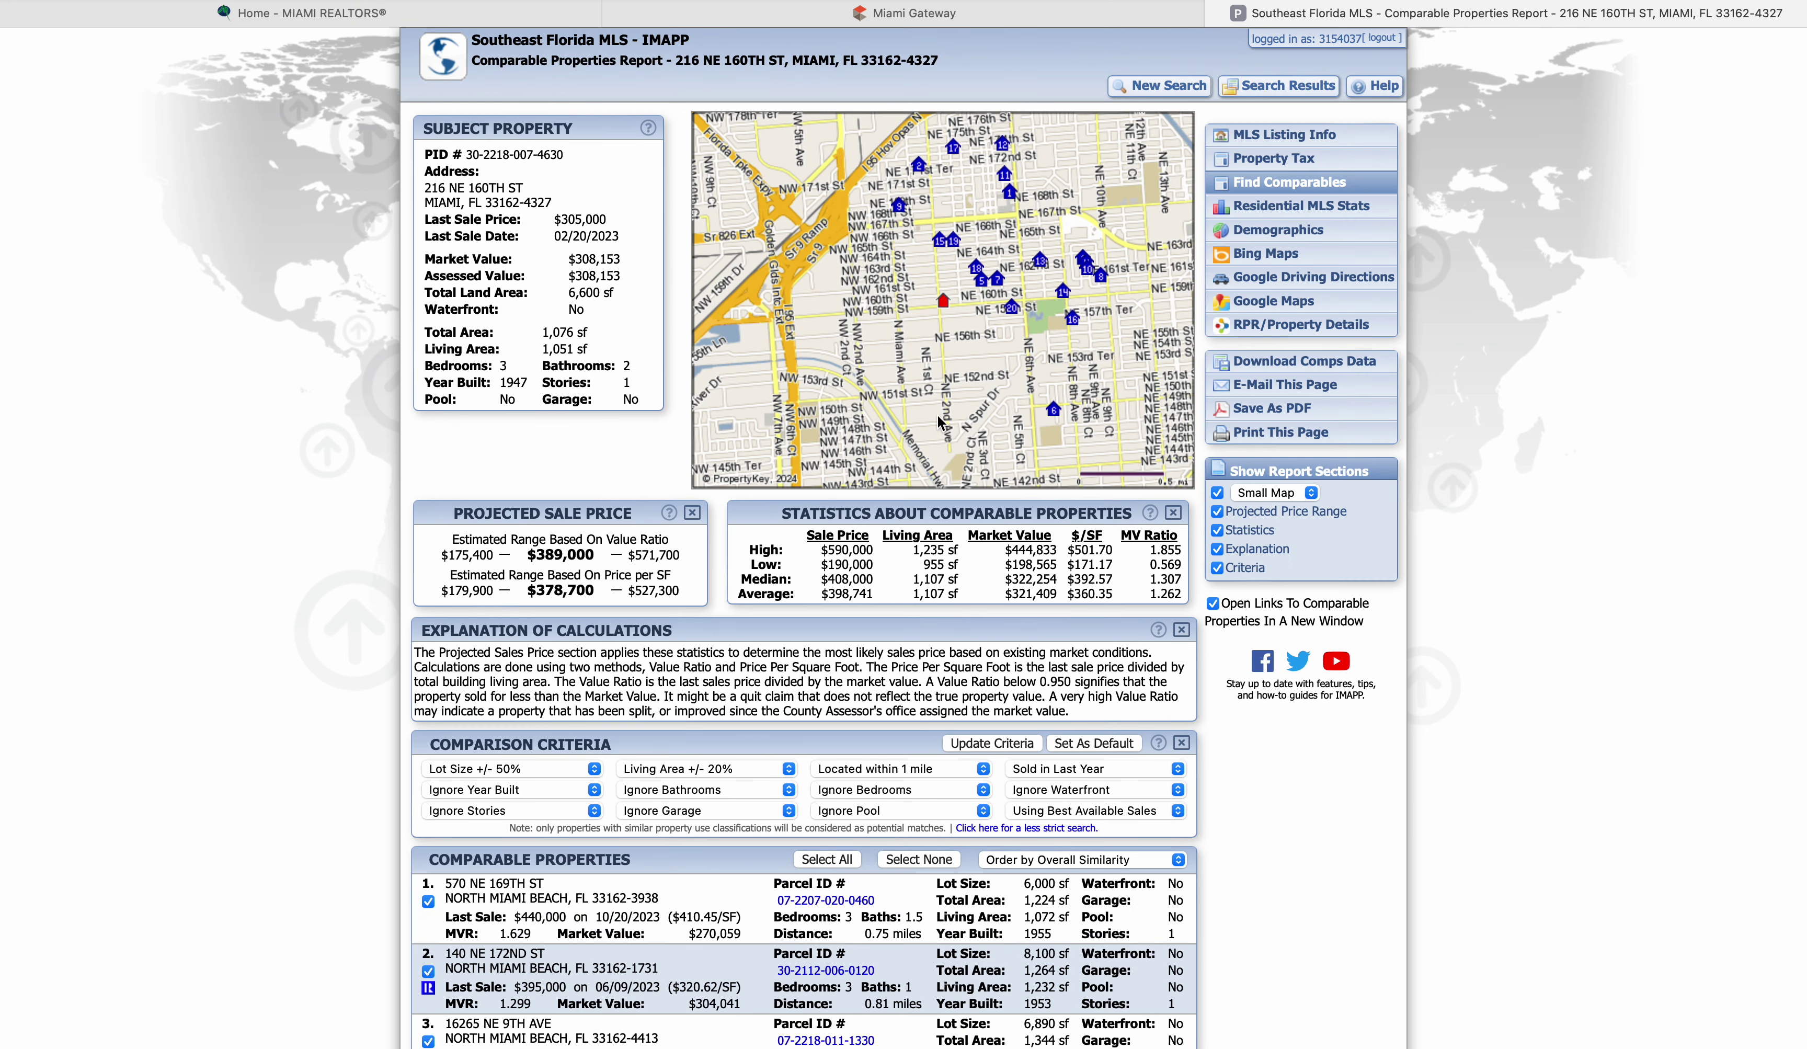
pyautogui.scroll(-2, 680, 913)
pyautogui.scroll(1, 681, 915)
pyautogui.scroll(2, 680, 919)
pyautogui.moveTo(1058, 421)
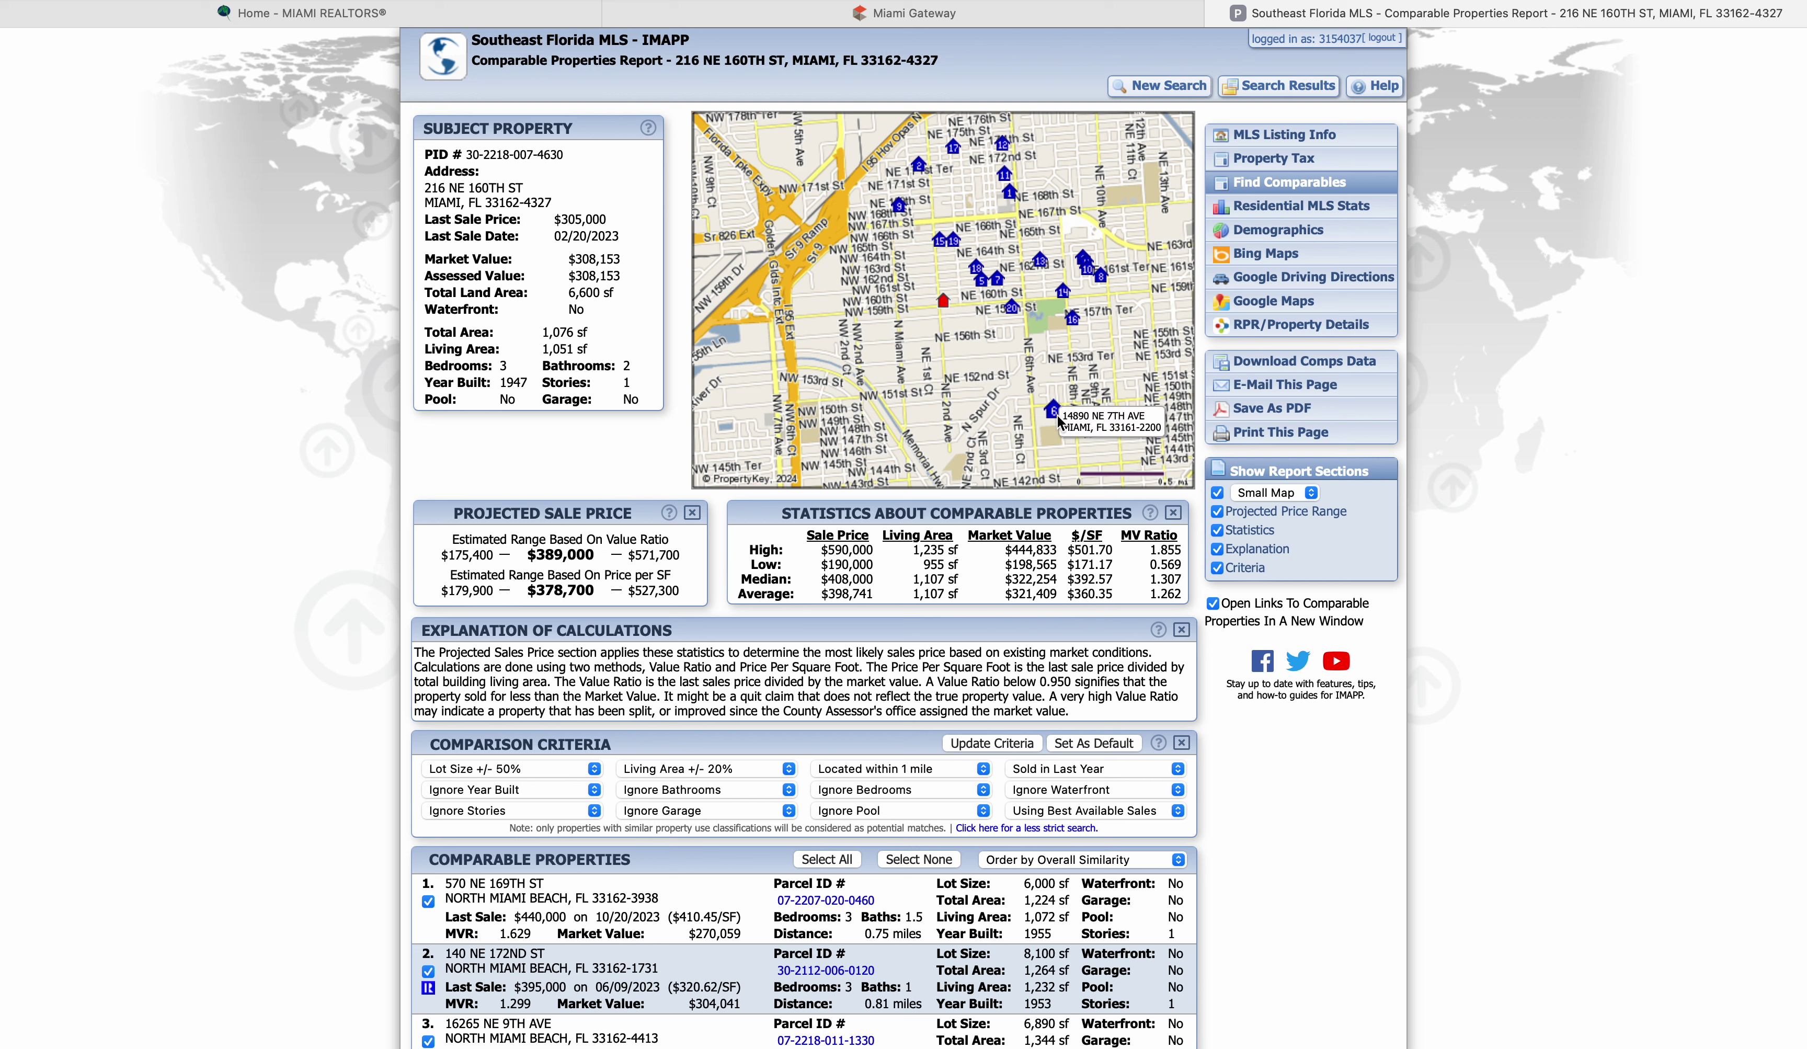
pyautogui.moveTo(999, 299)
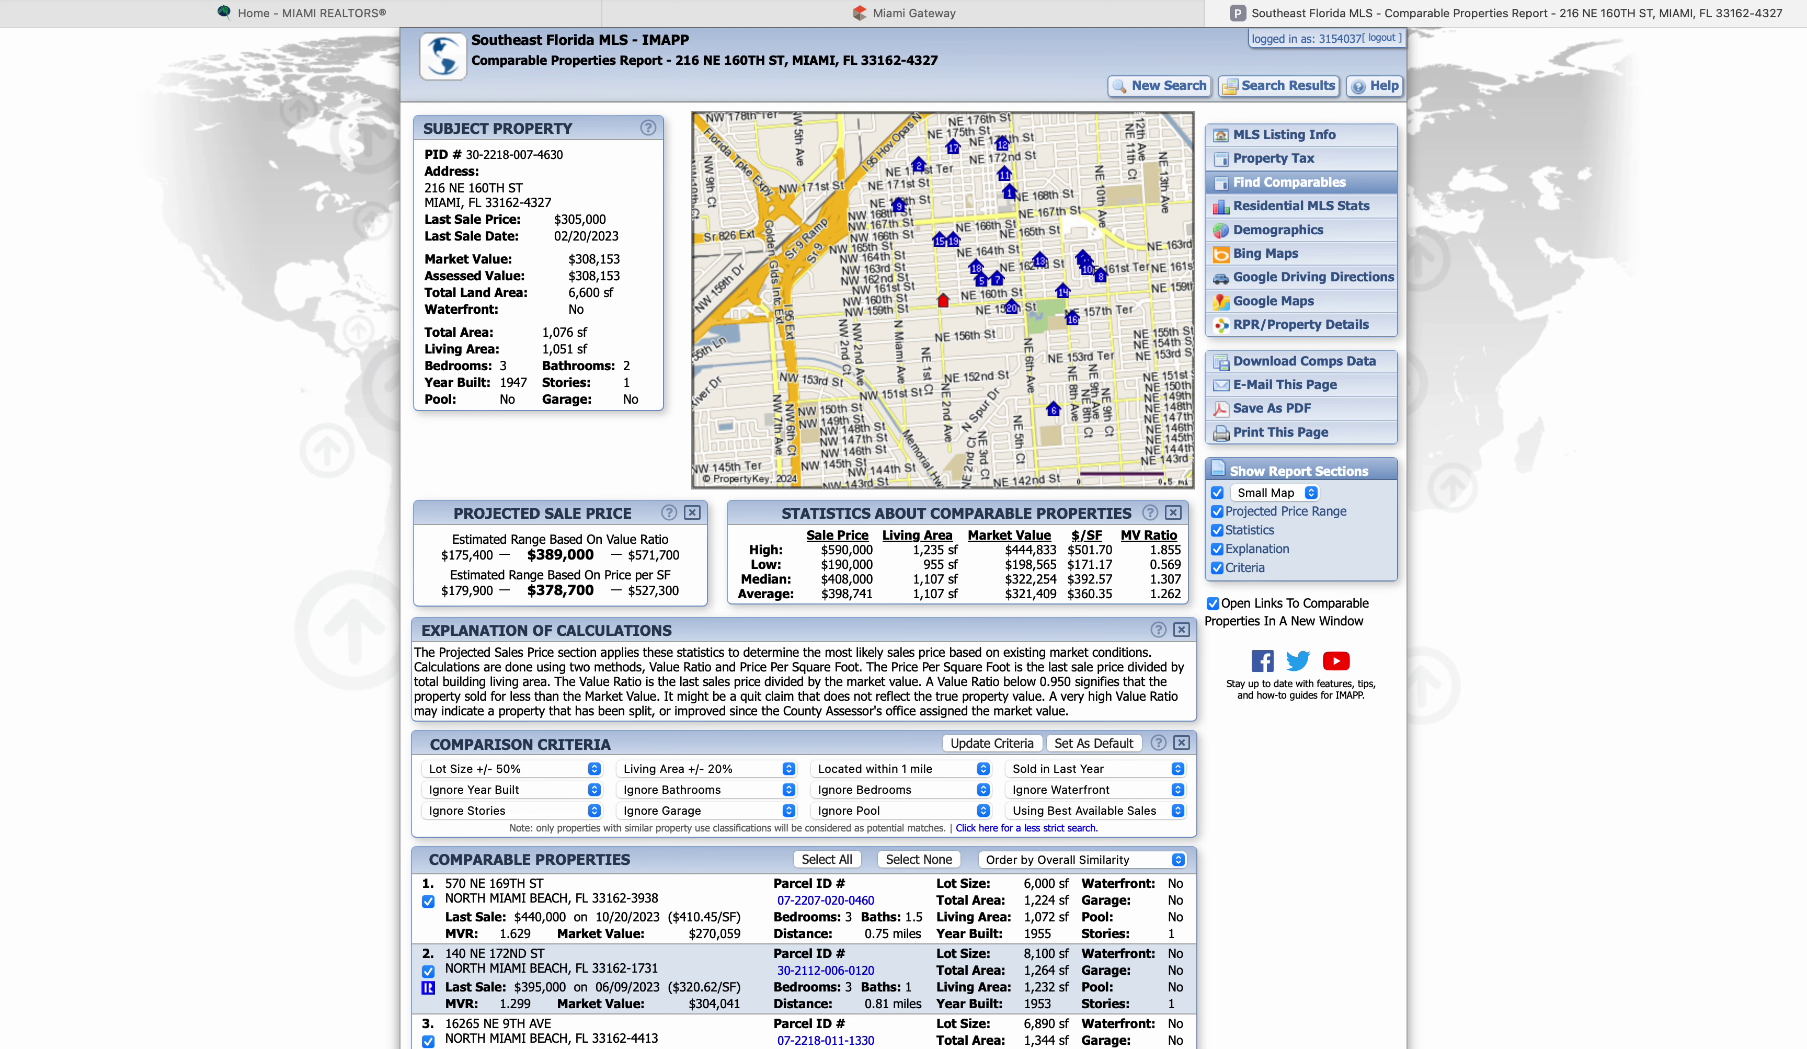
pyautogui.scroll(-3, 833, 420)
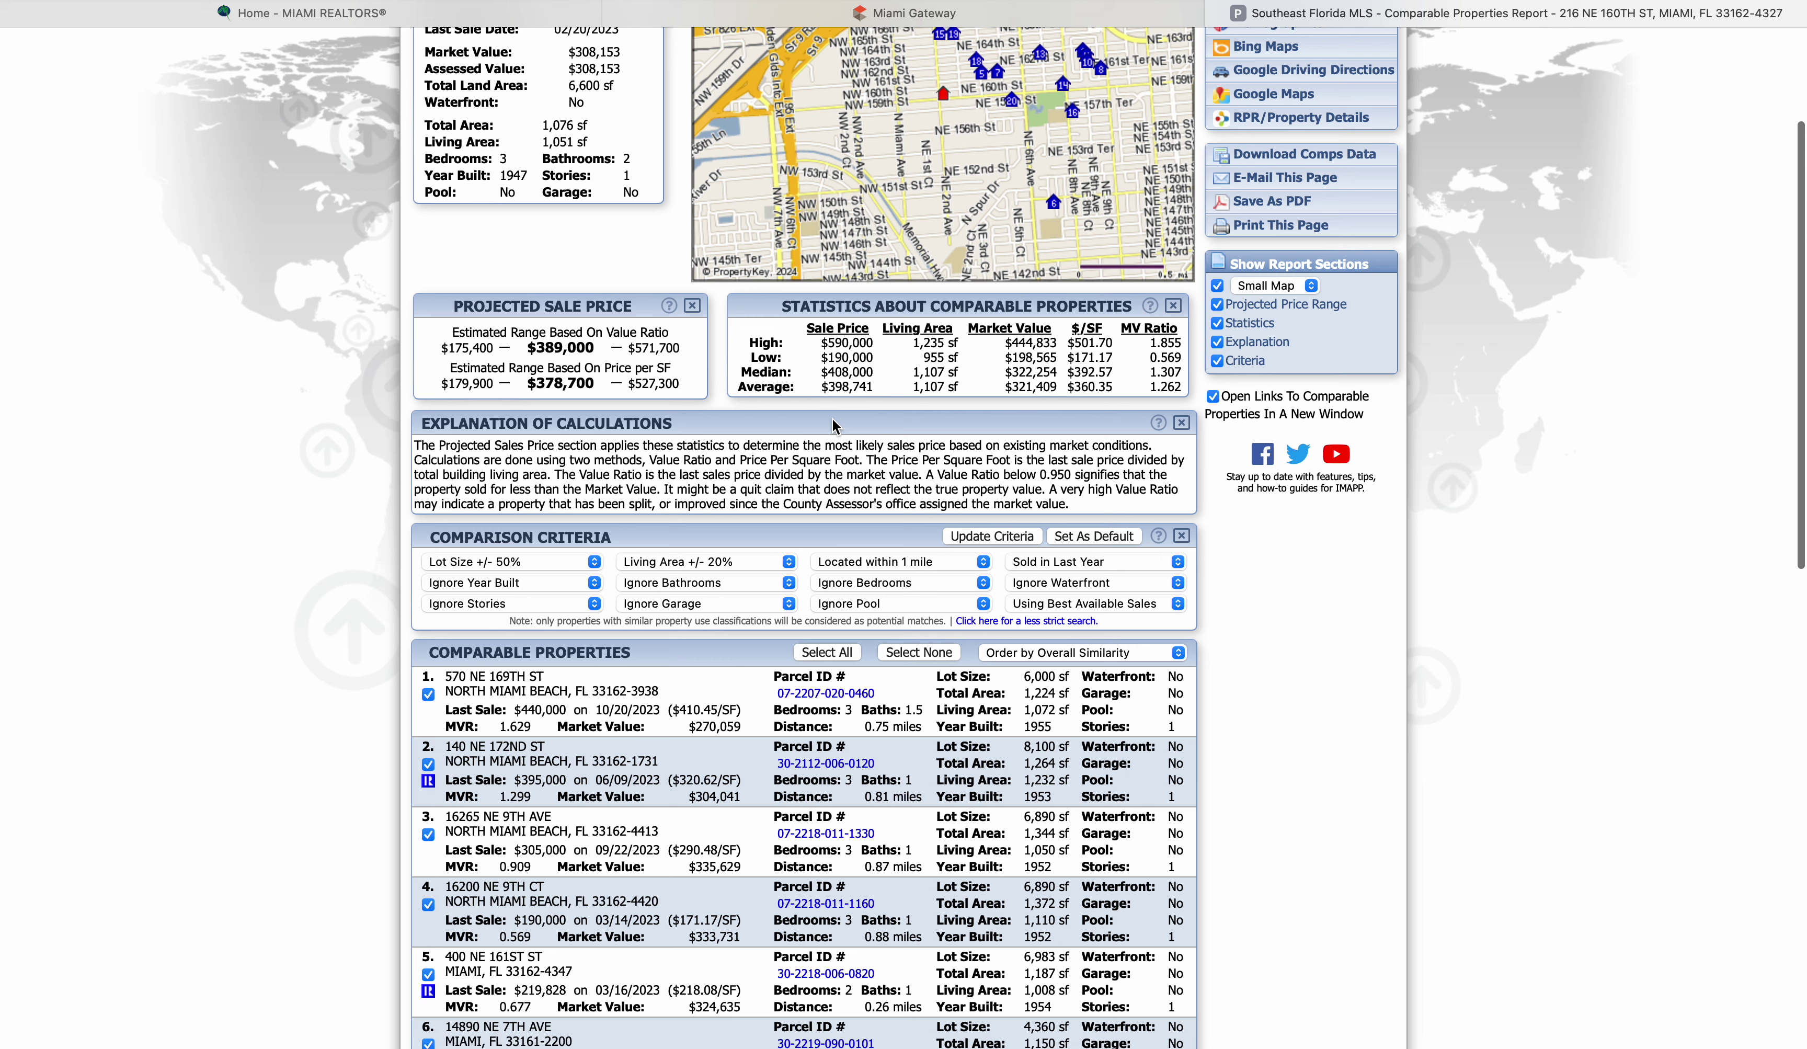
pyautogui.scroll(-3, 833, 420)
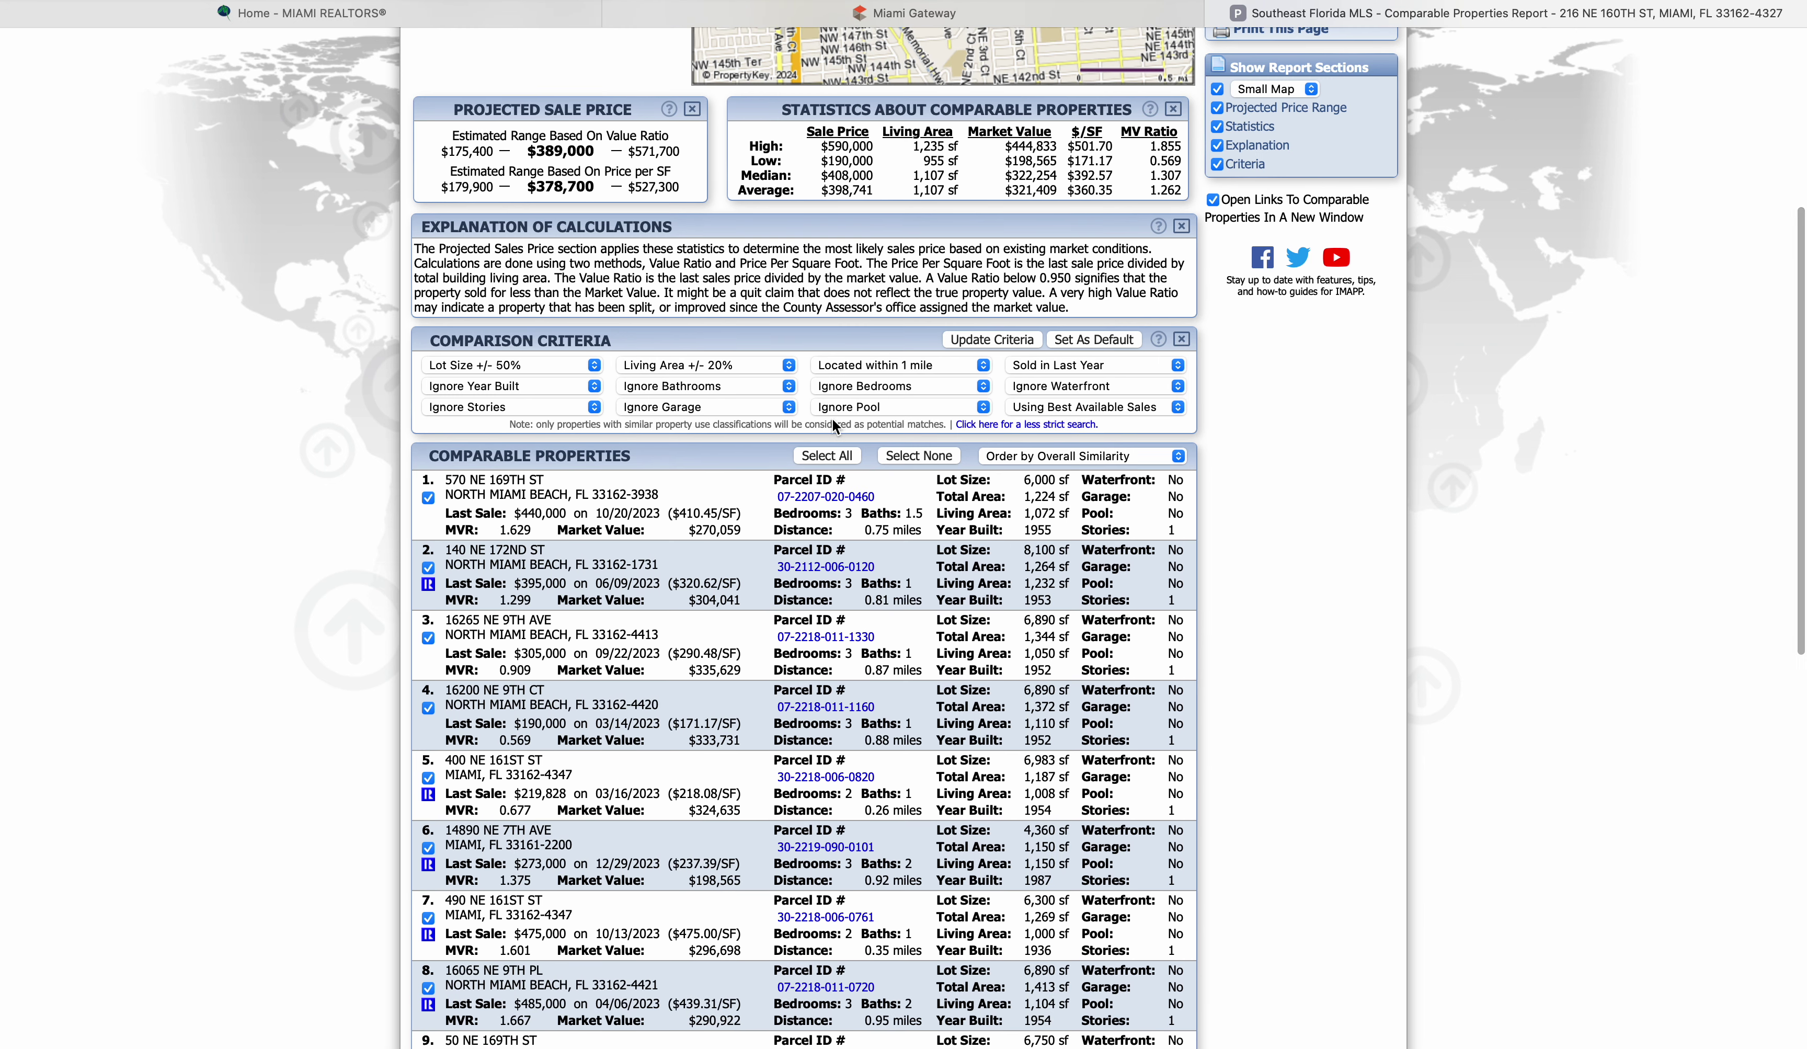
pyautogui.scroll(-3, 833, 422)
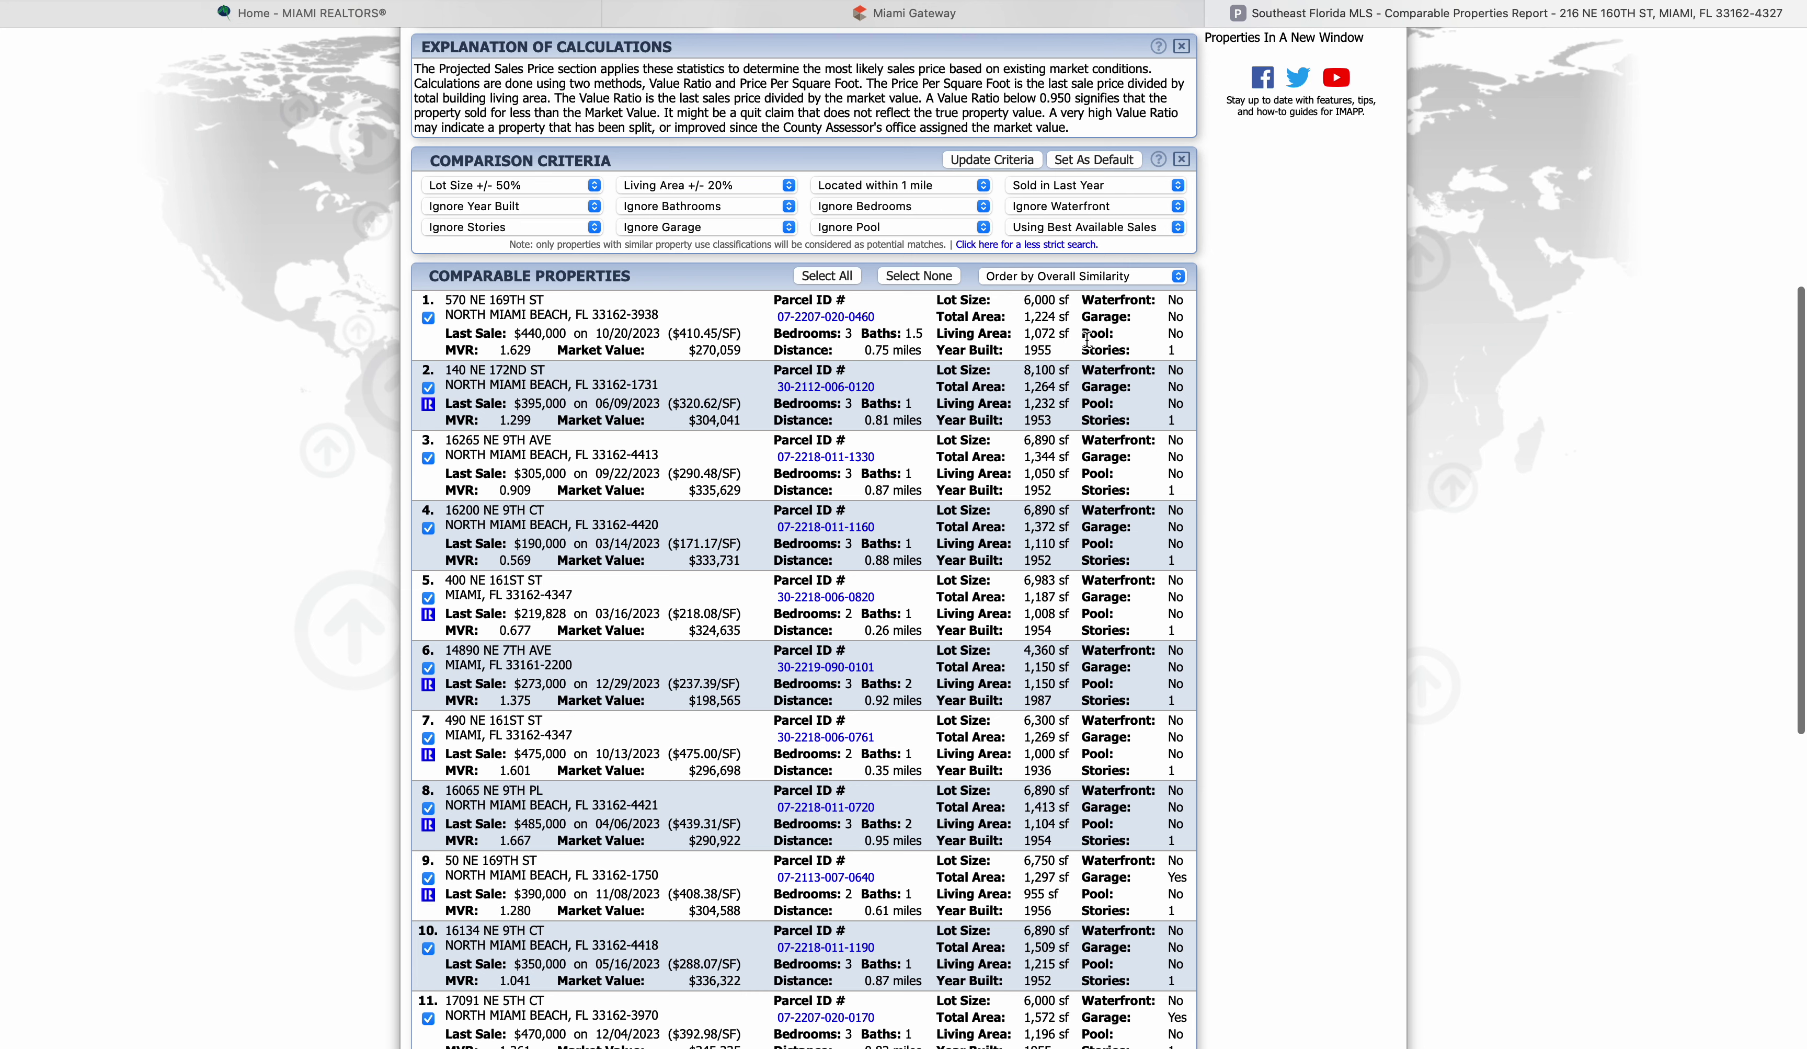
pyautogui.scroll(5, 871, 560)
pyautogui.scroll(4, 871, 560)
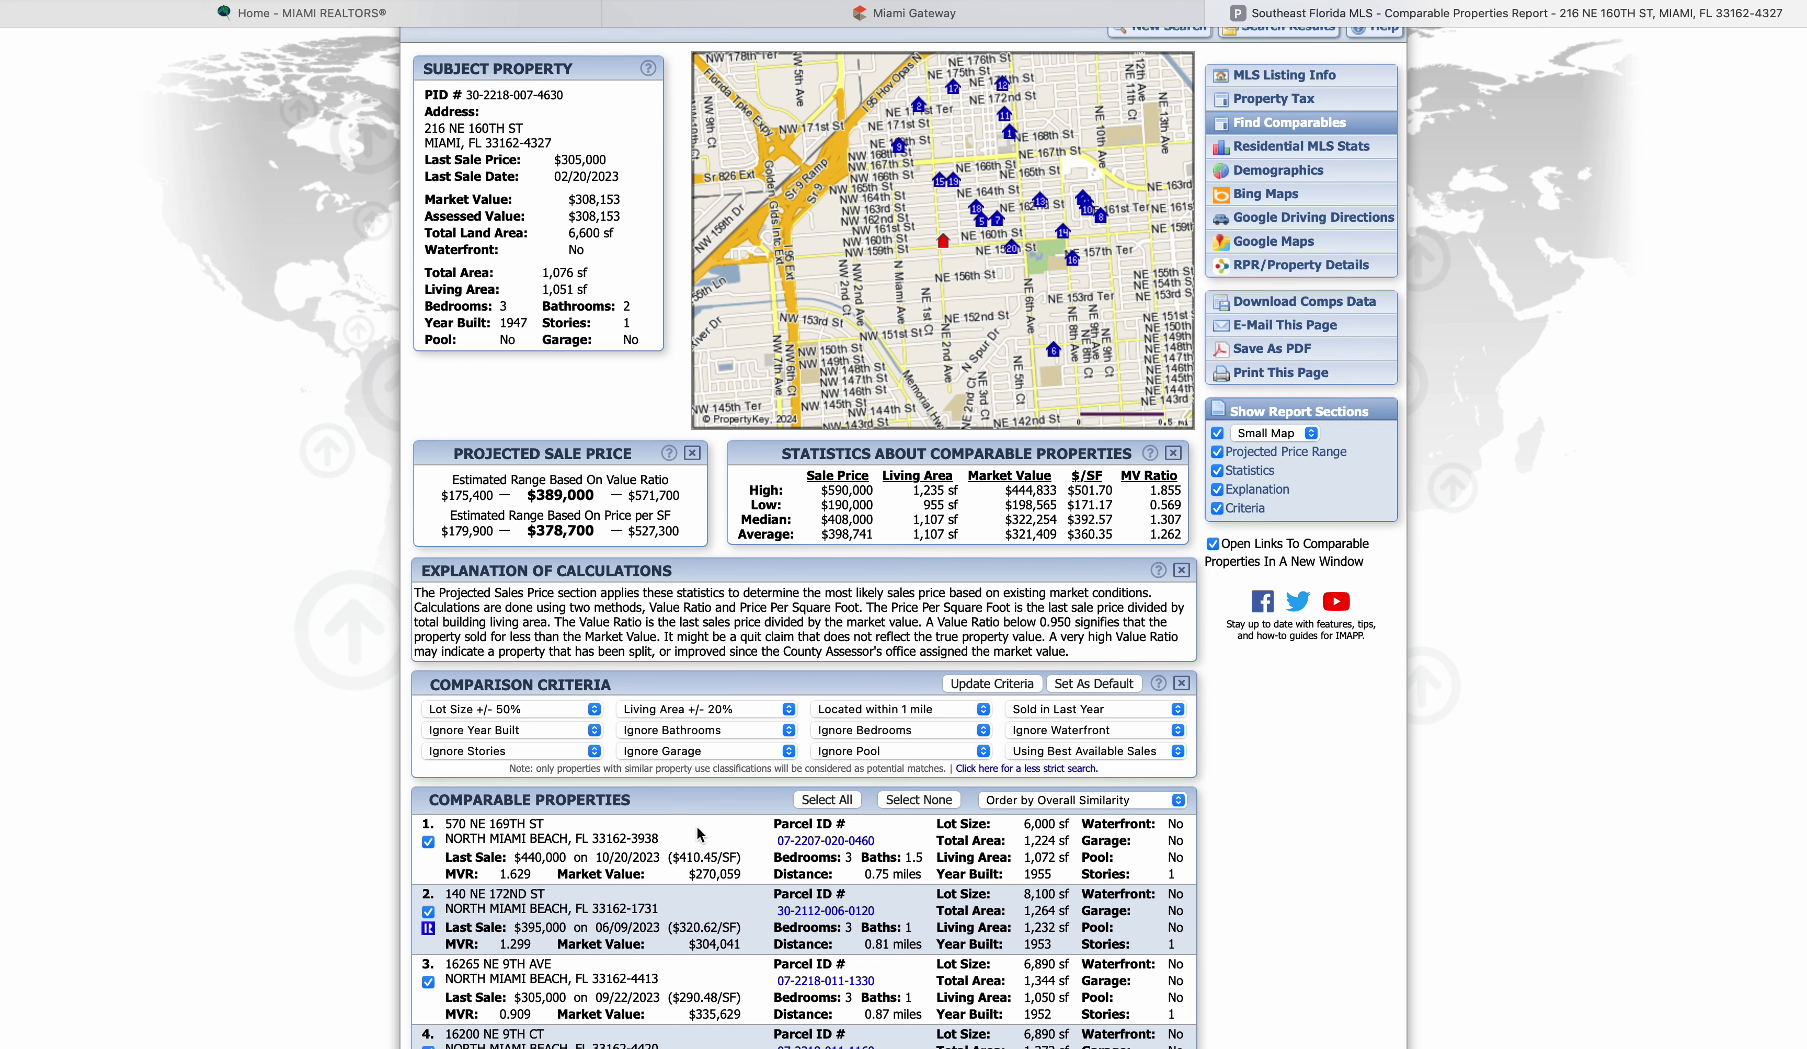
pyautogui.scroll(-4, 697, 833)
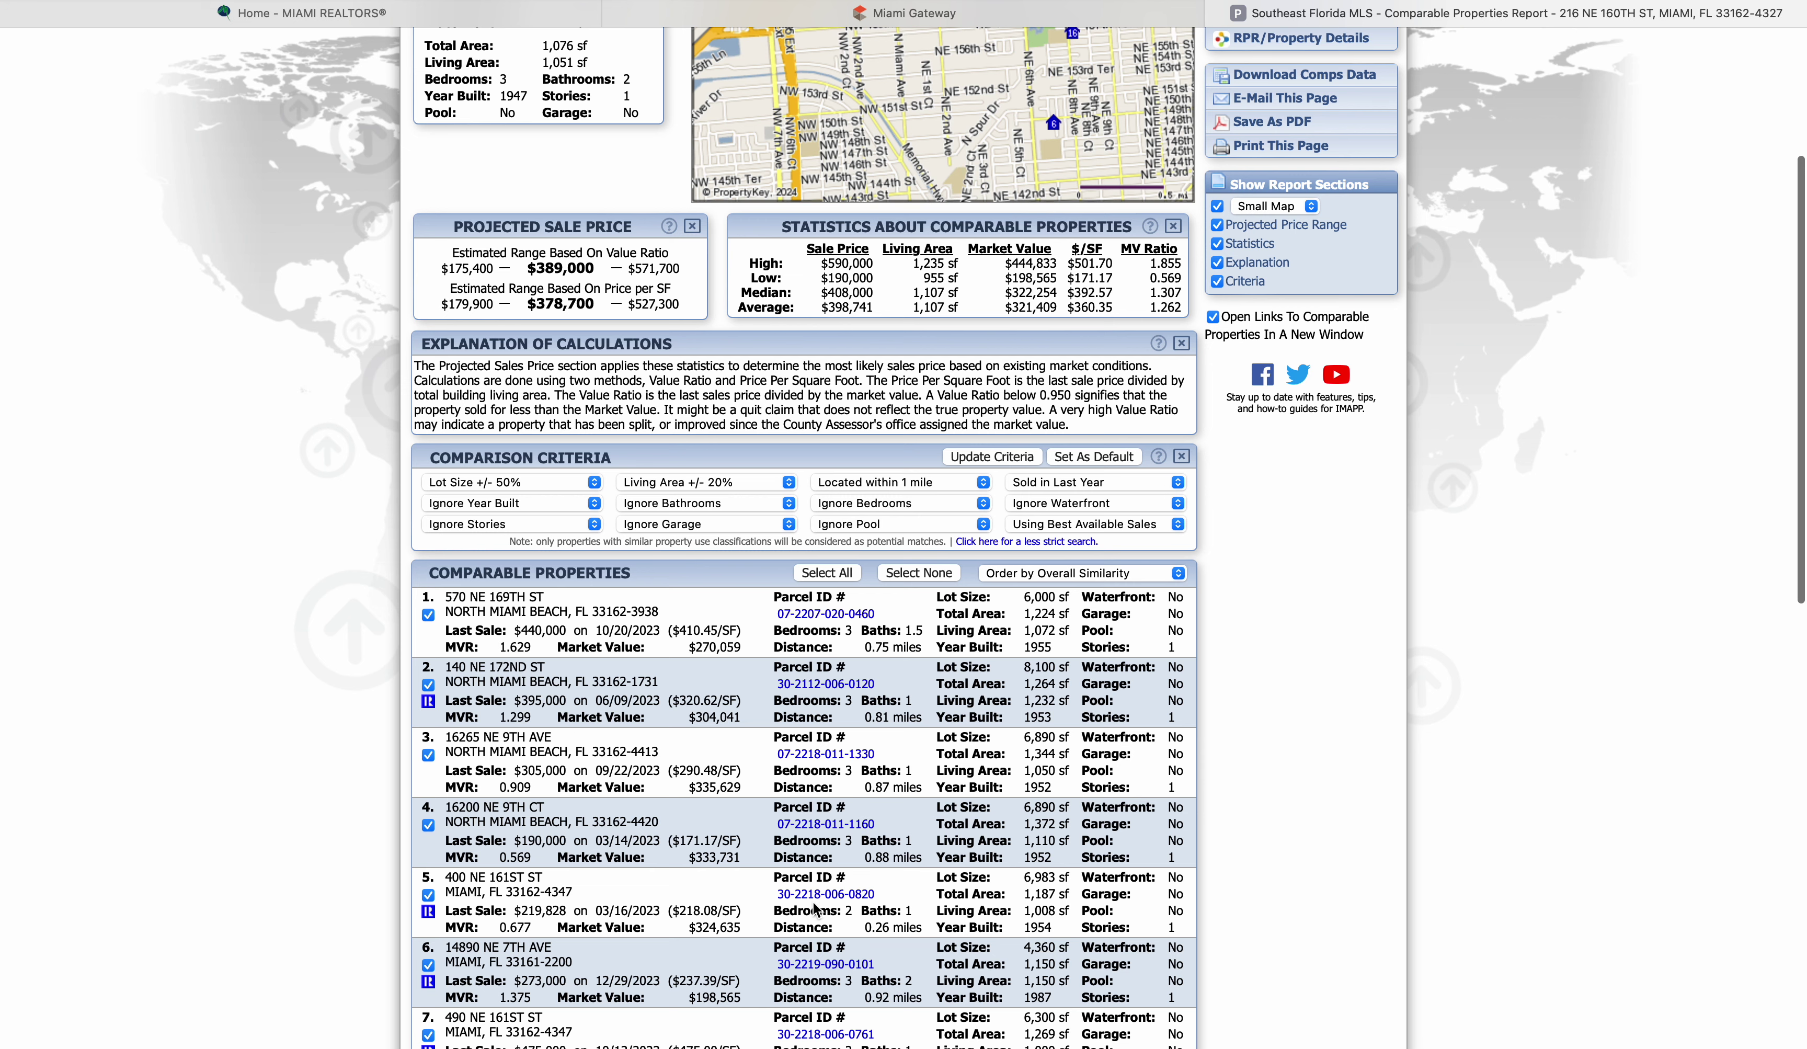
pyautogui.scroll(-2, 815, 909)
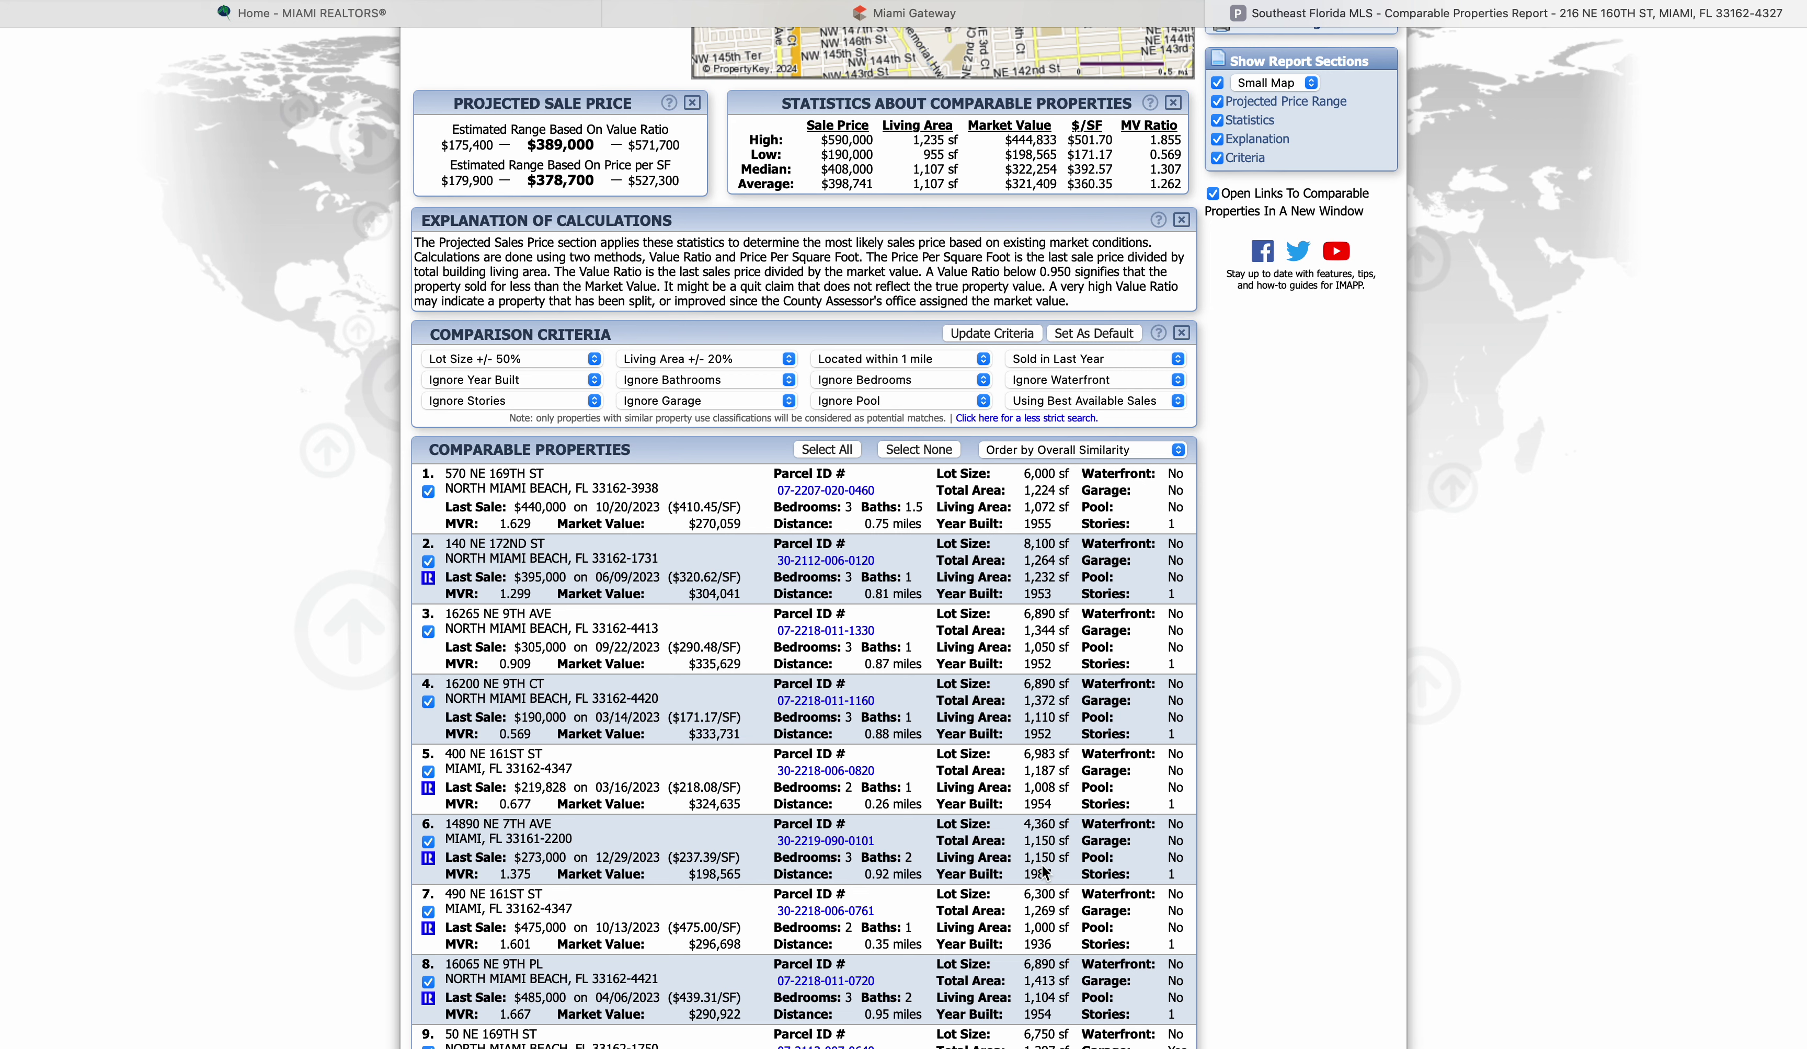
pyautogui.scroll(6, 714, 715)
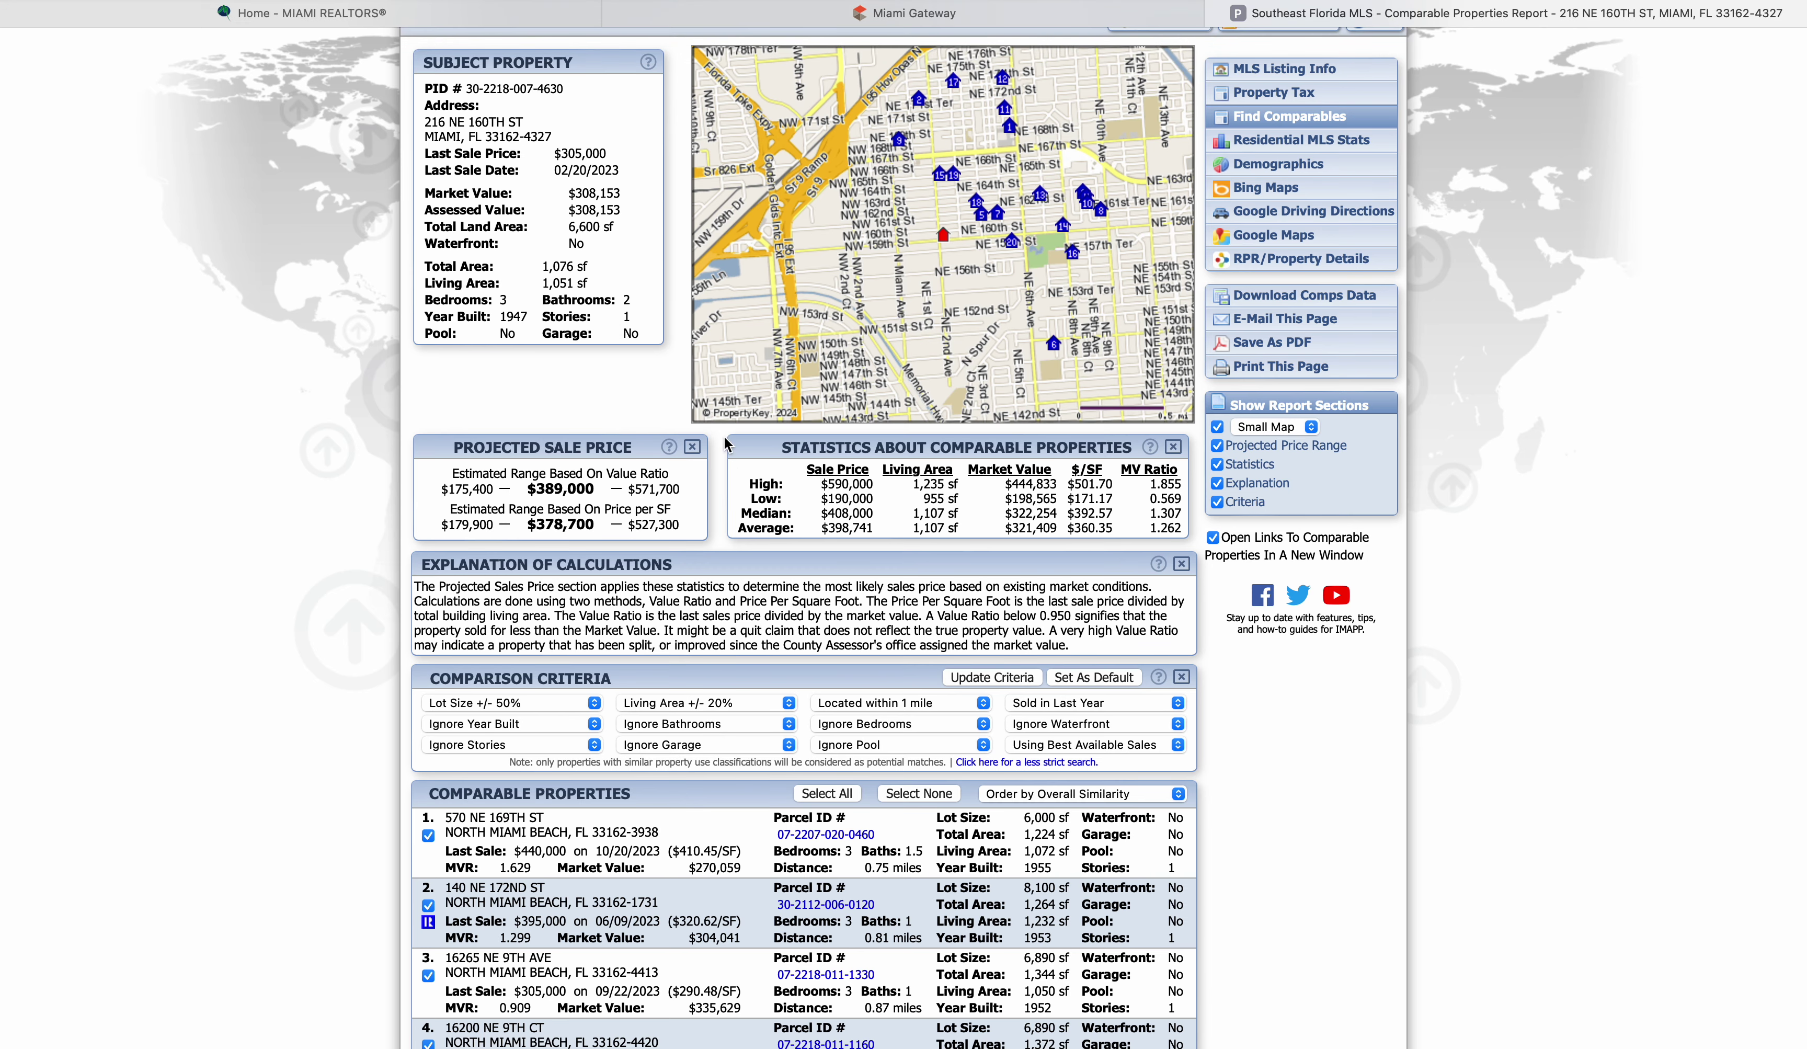
pyautogui.scroll(-7, 716, 916)
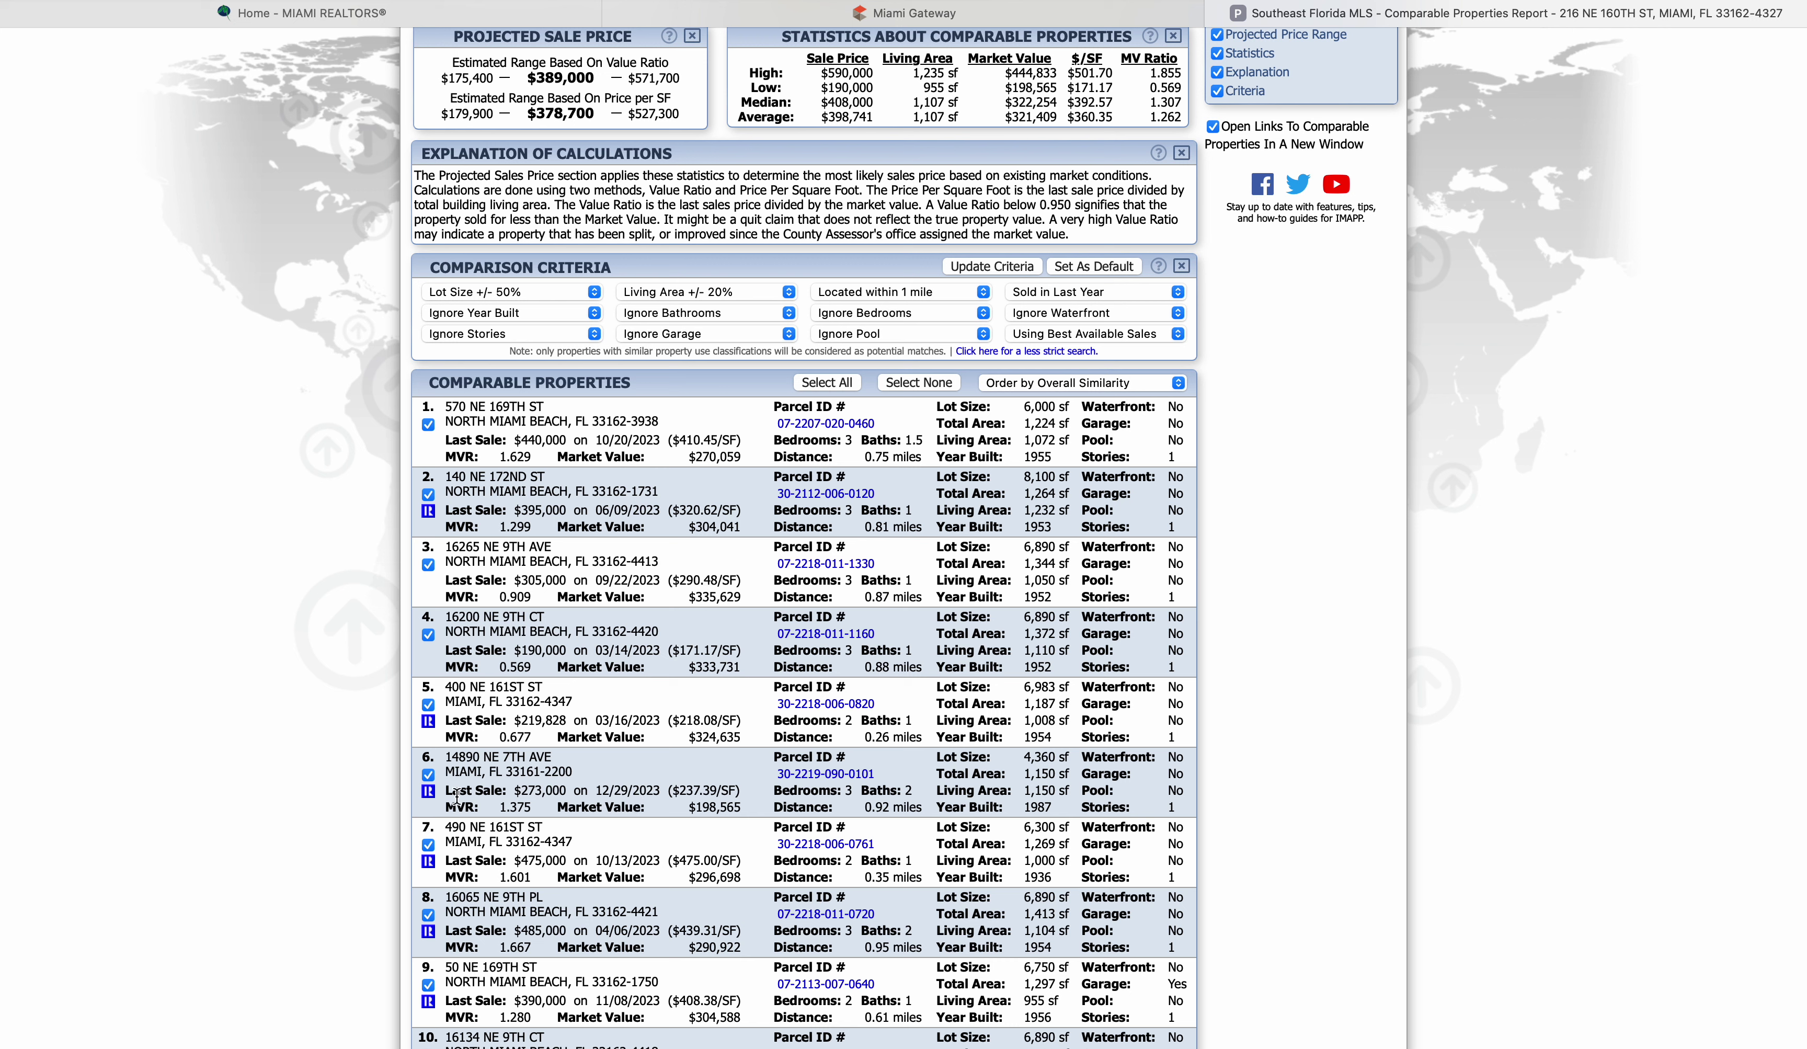
pyautogui.moveTo(430, 801)
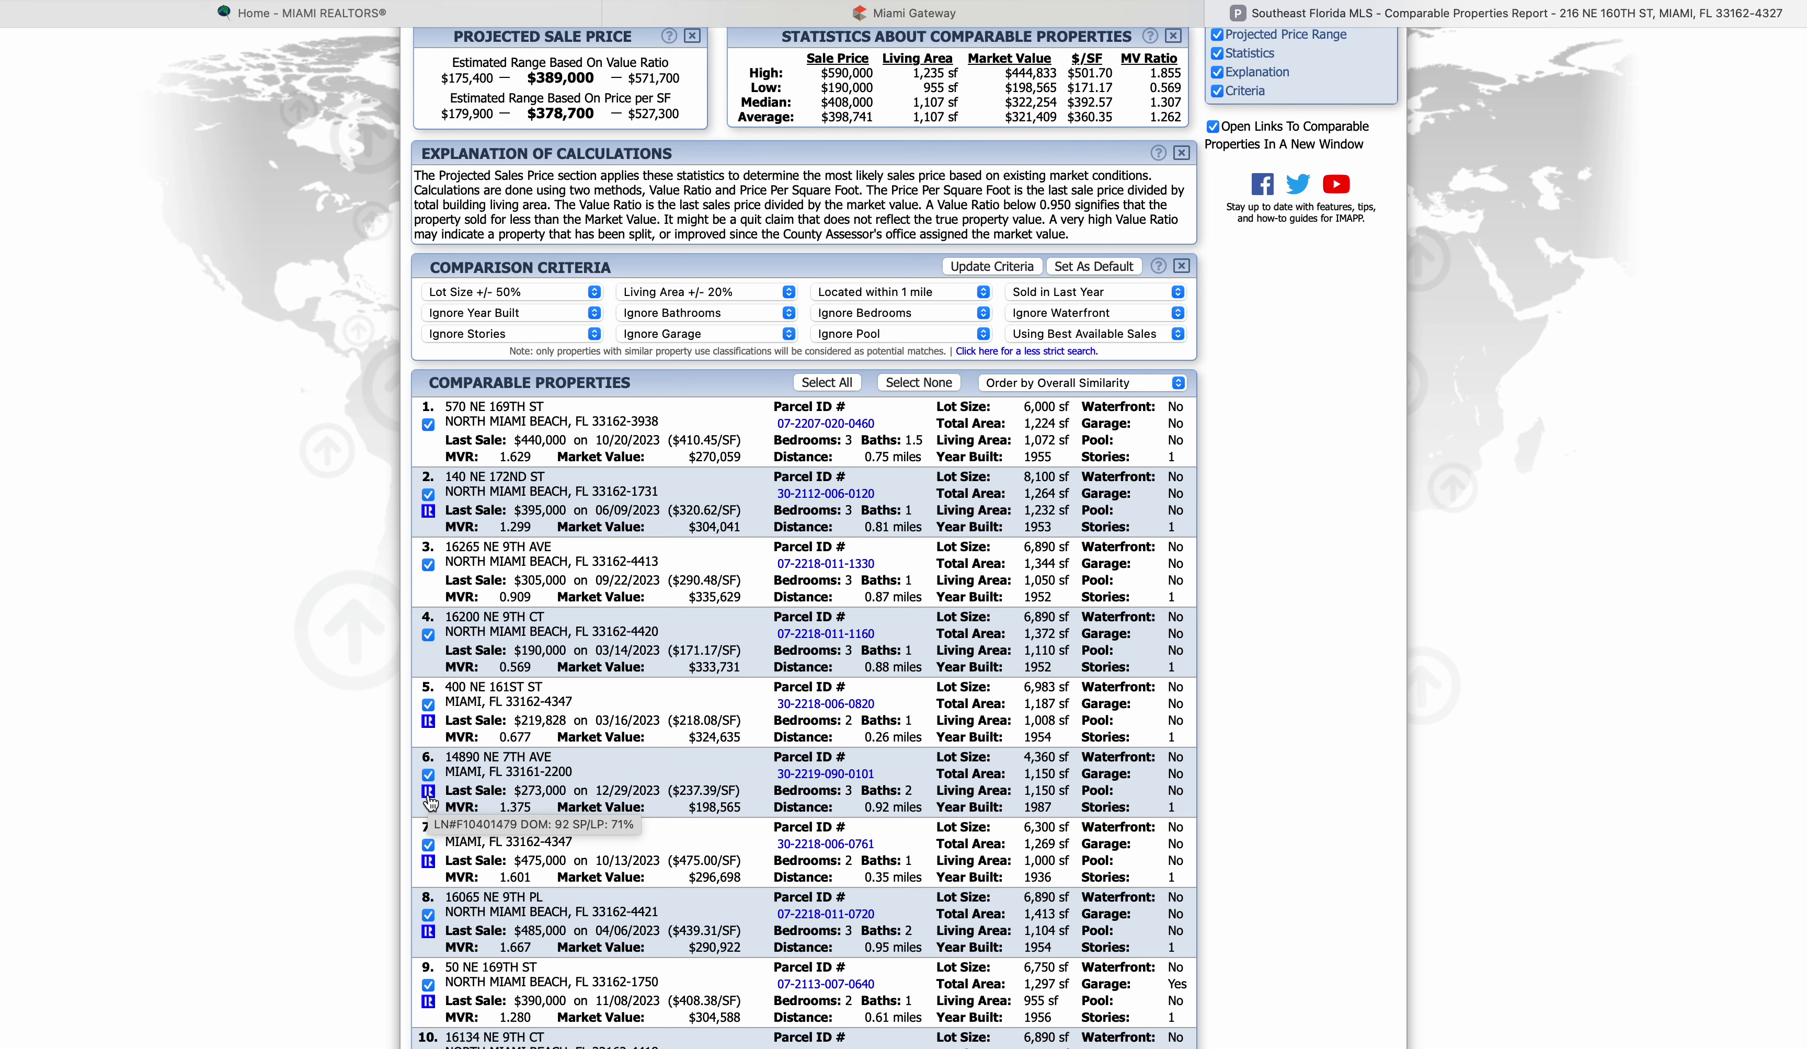
pyautogui.scroll(3, 510, 109)
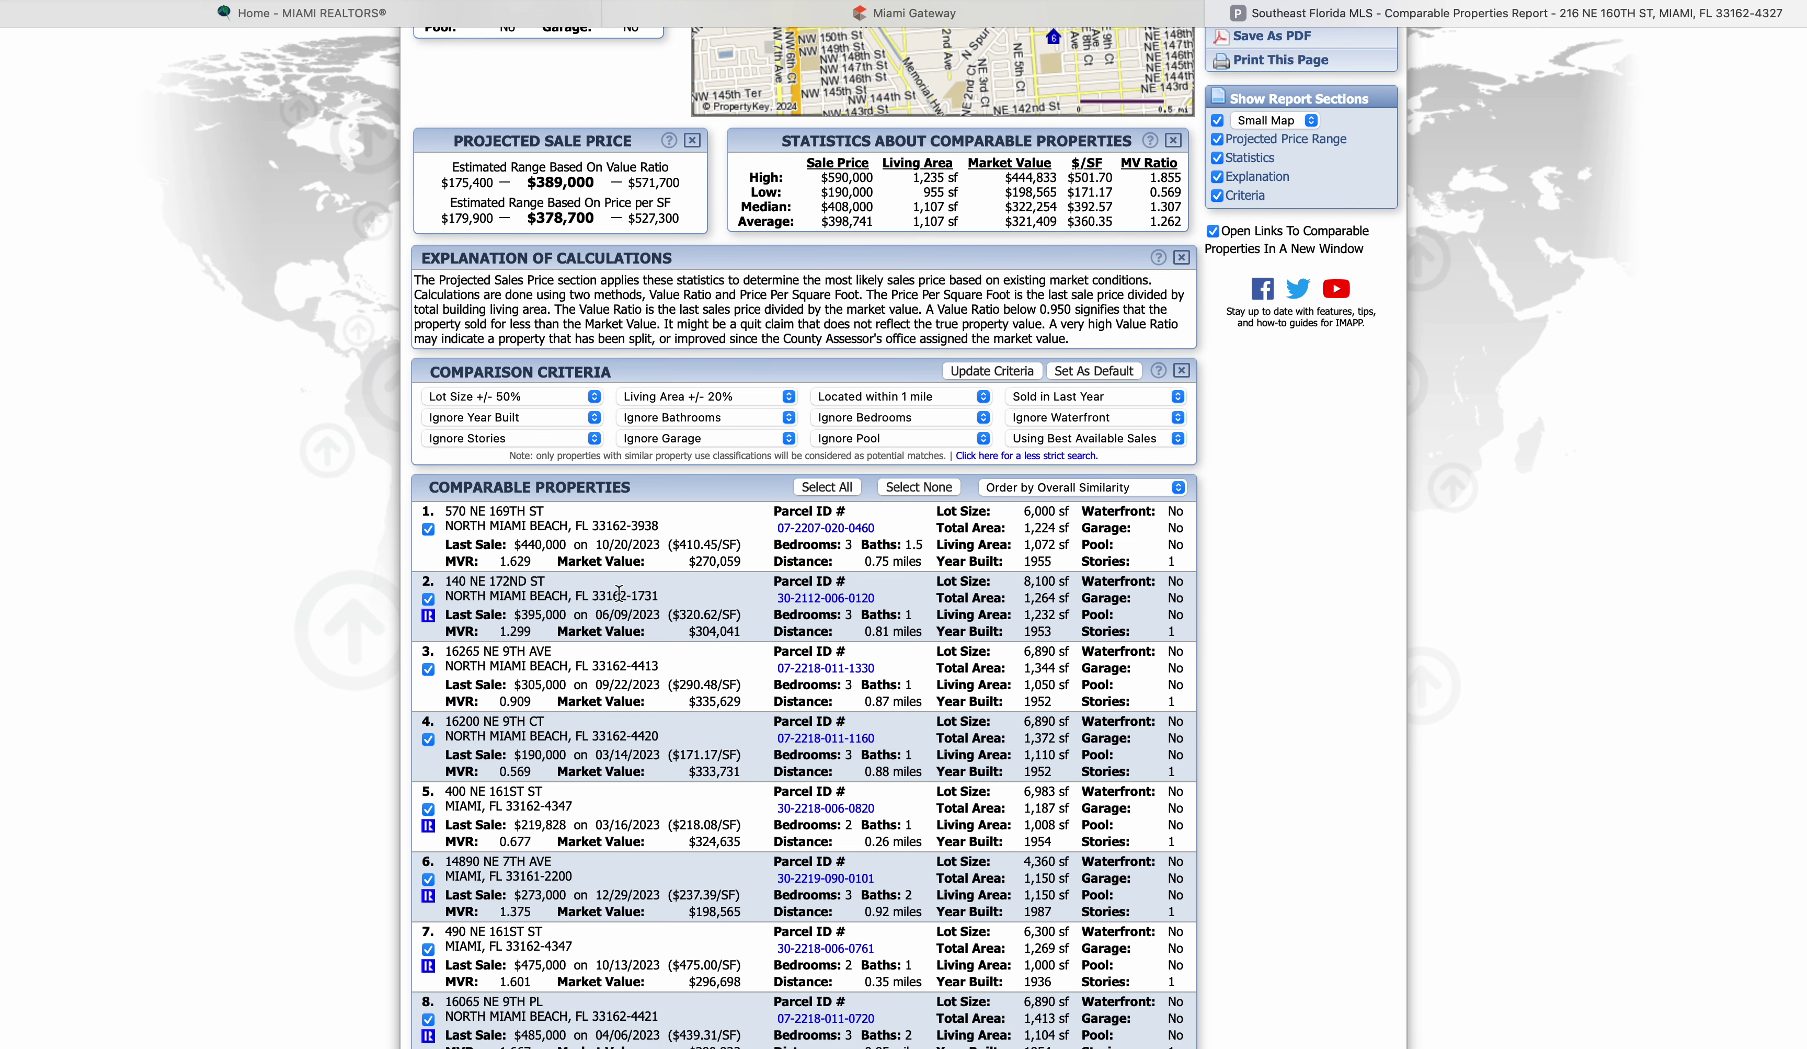
pyautogui.scroll(-3, 621, 825)
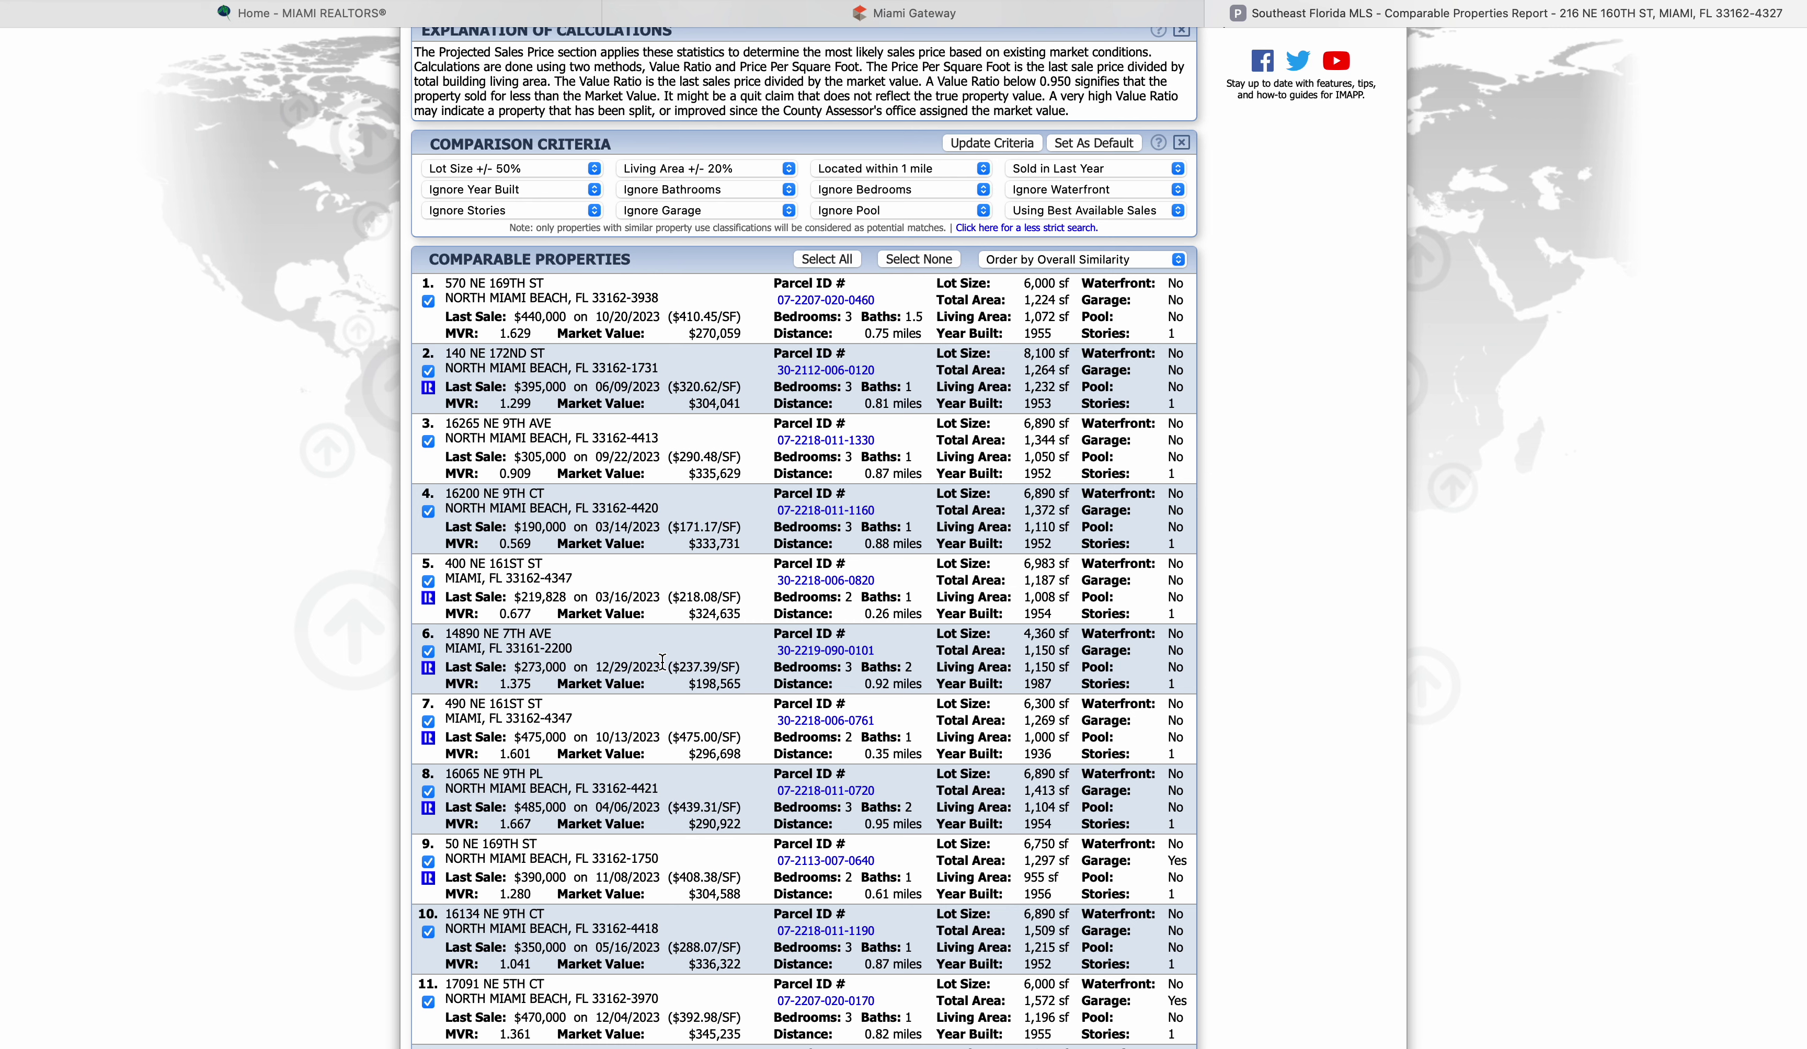
pyautogui.scroll(-2, 579, 805)
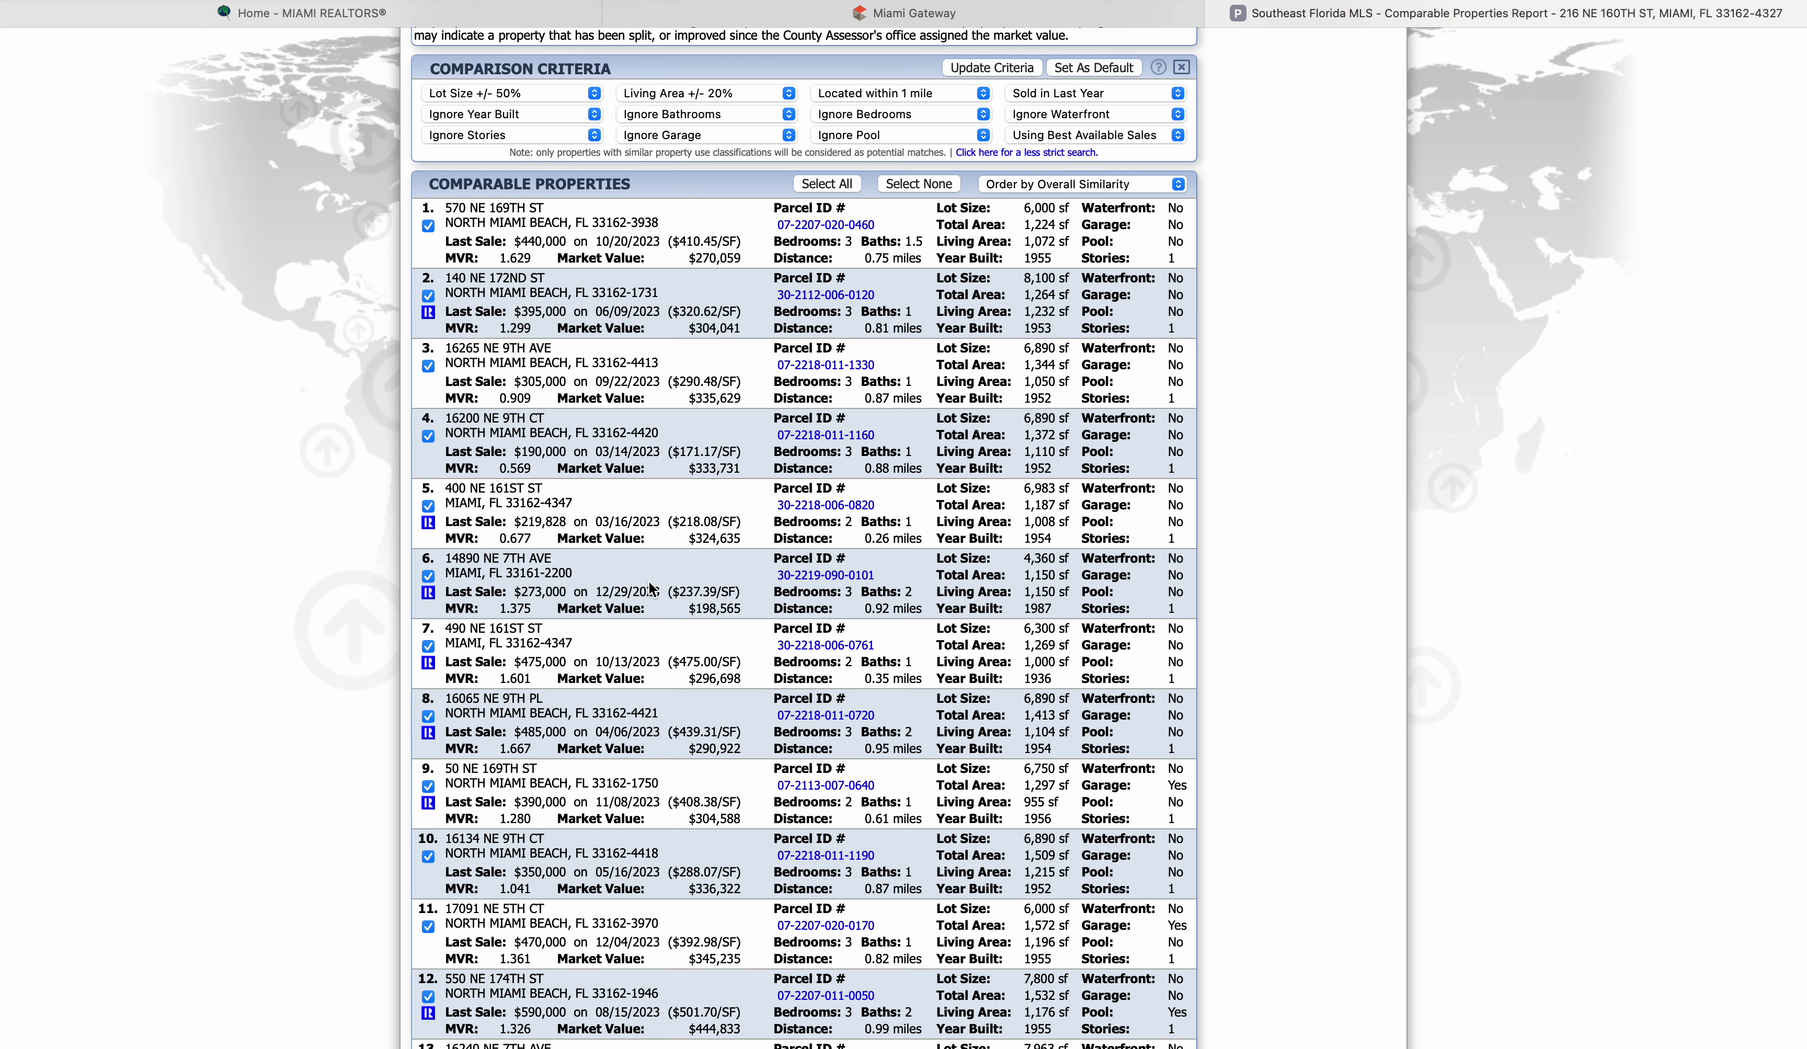
pyautogui.scroll(8, 649, 585)
pyautogui.scroll(2, 650, 587)
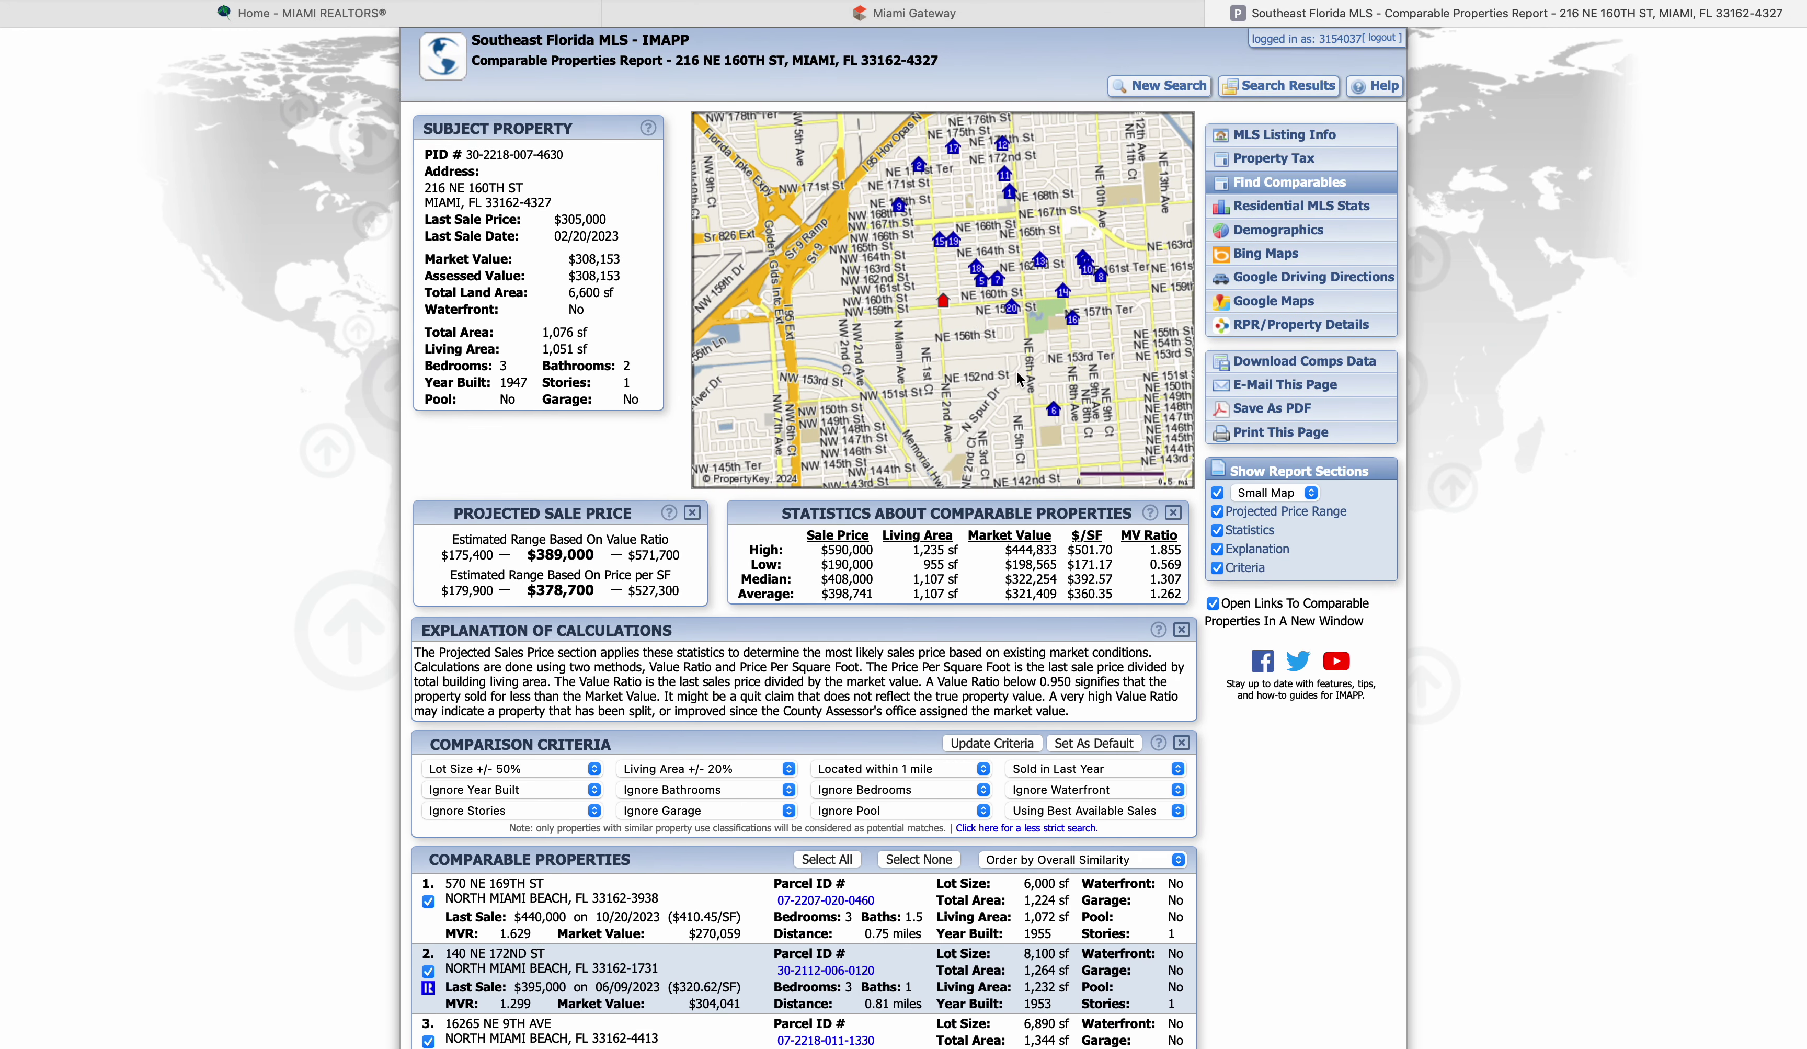
pyautogui.moveTo(1102, 285)
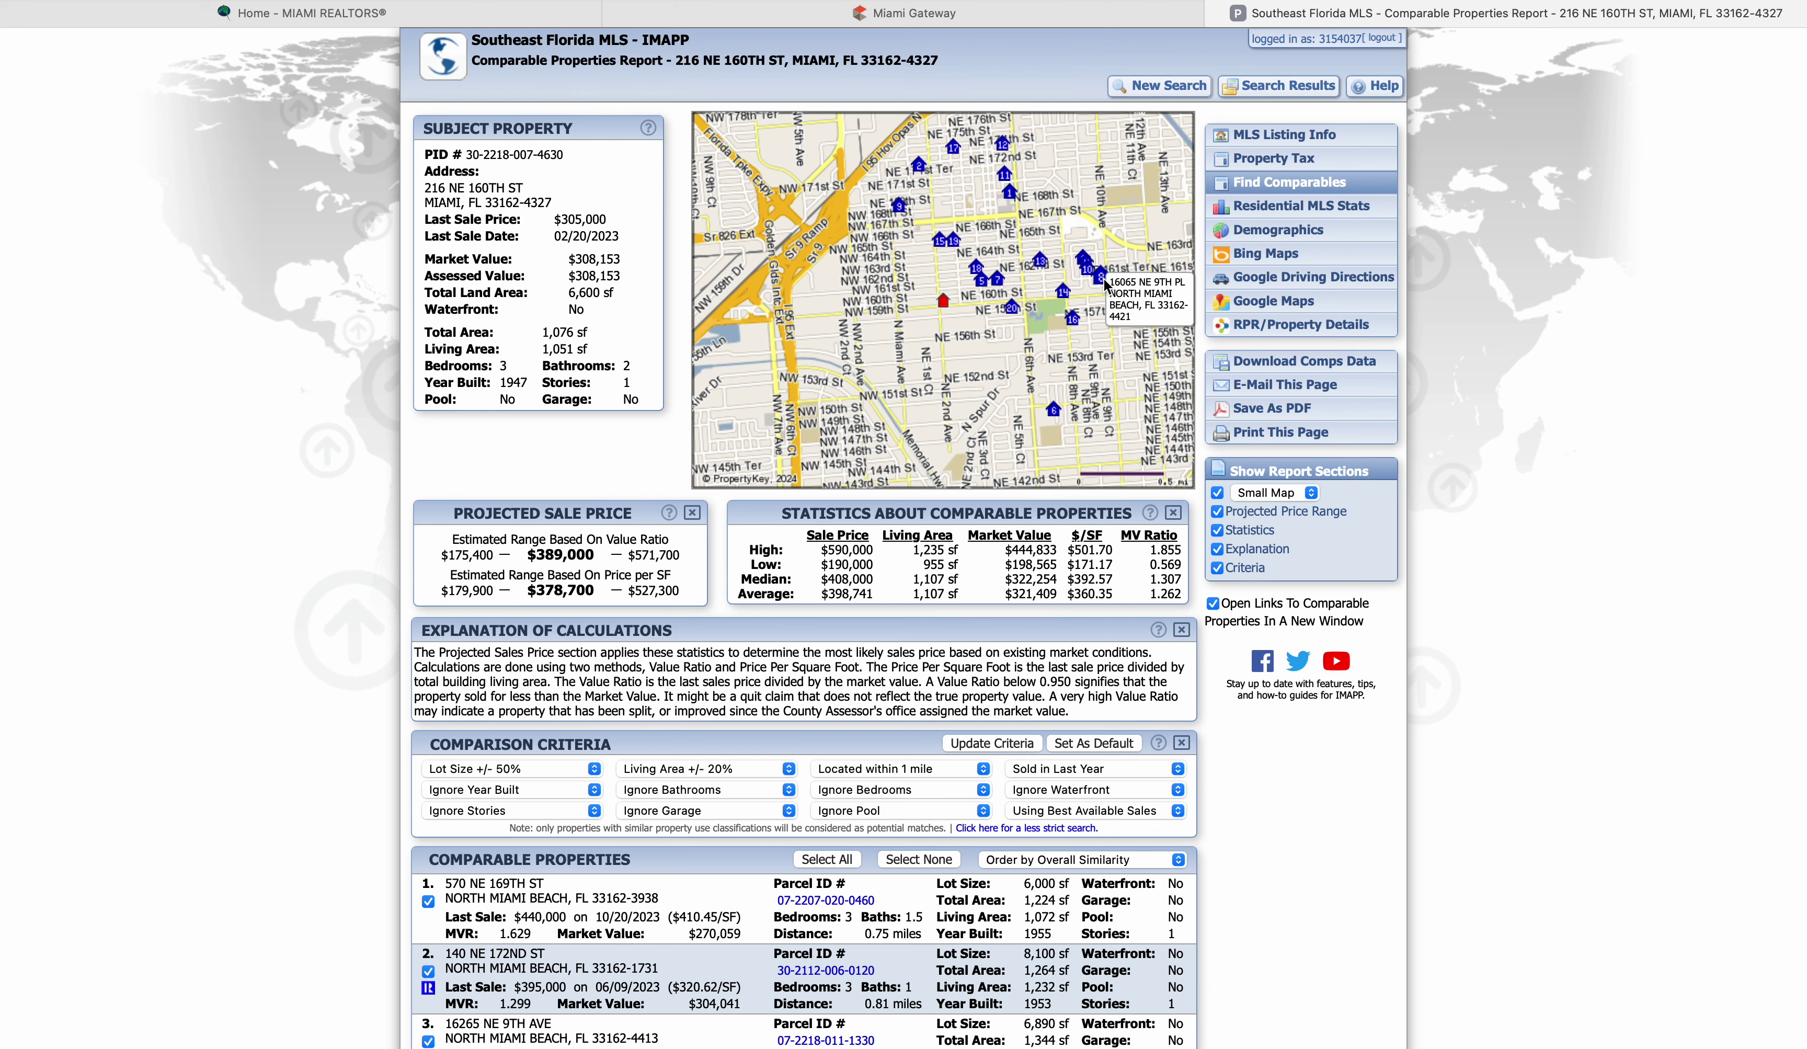
pyautogui.scroll(-6, 640, 938)
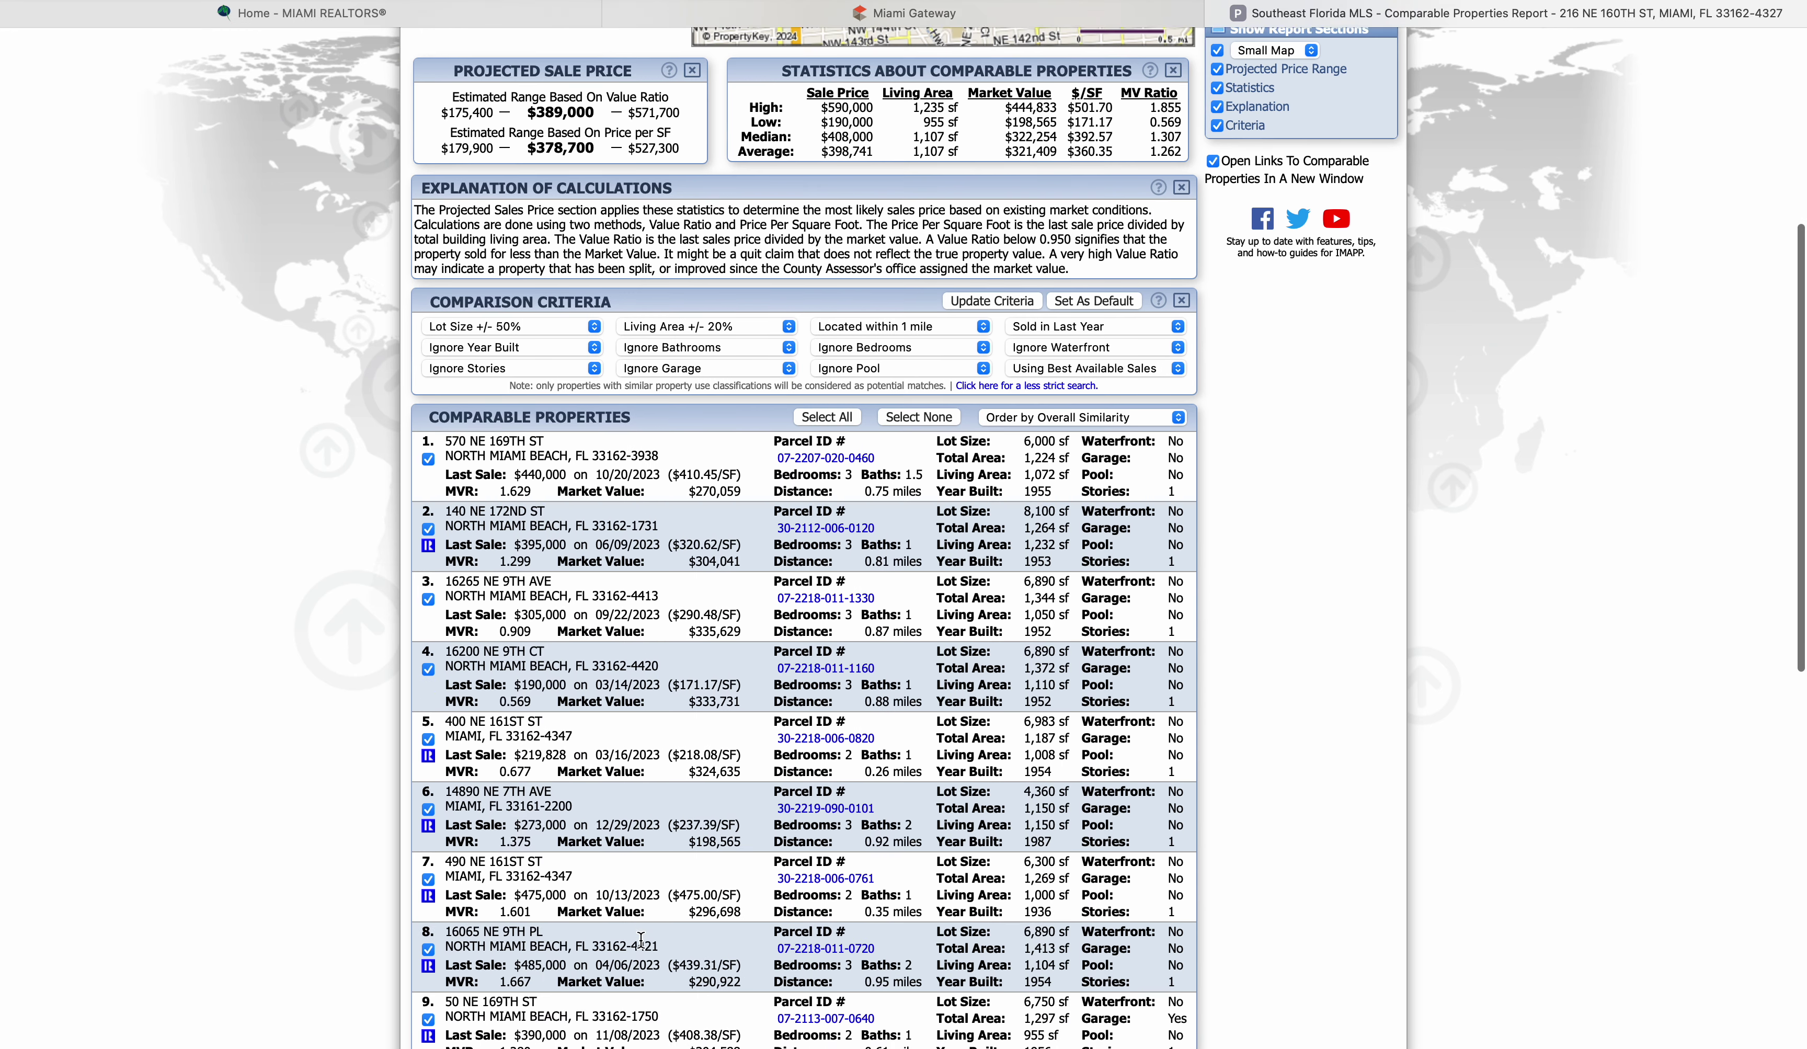
pyautogui.scroll(-3, 640, 939)
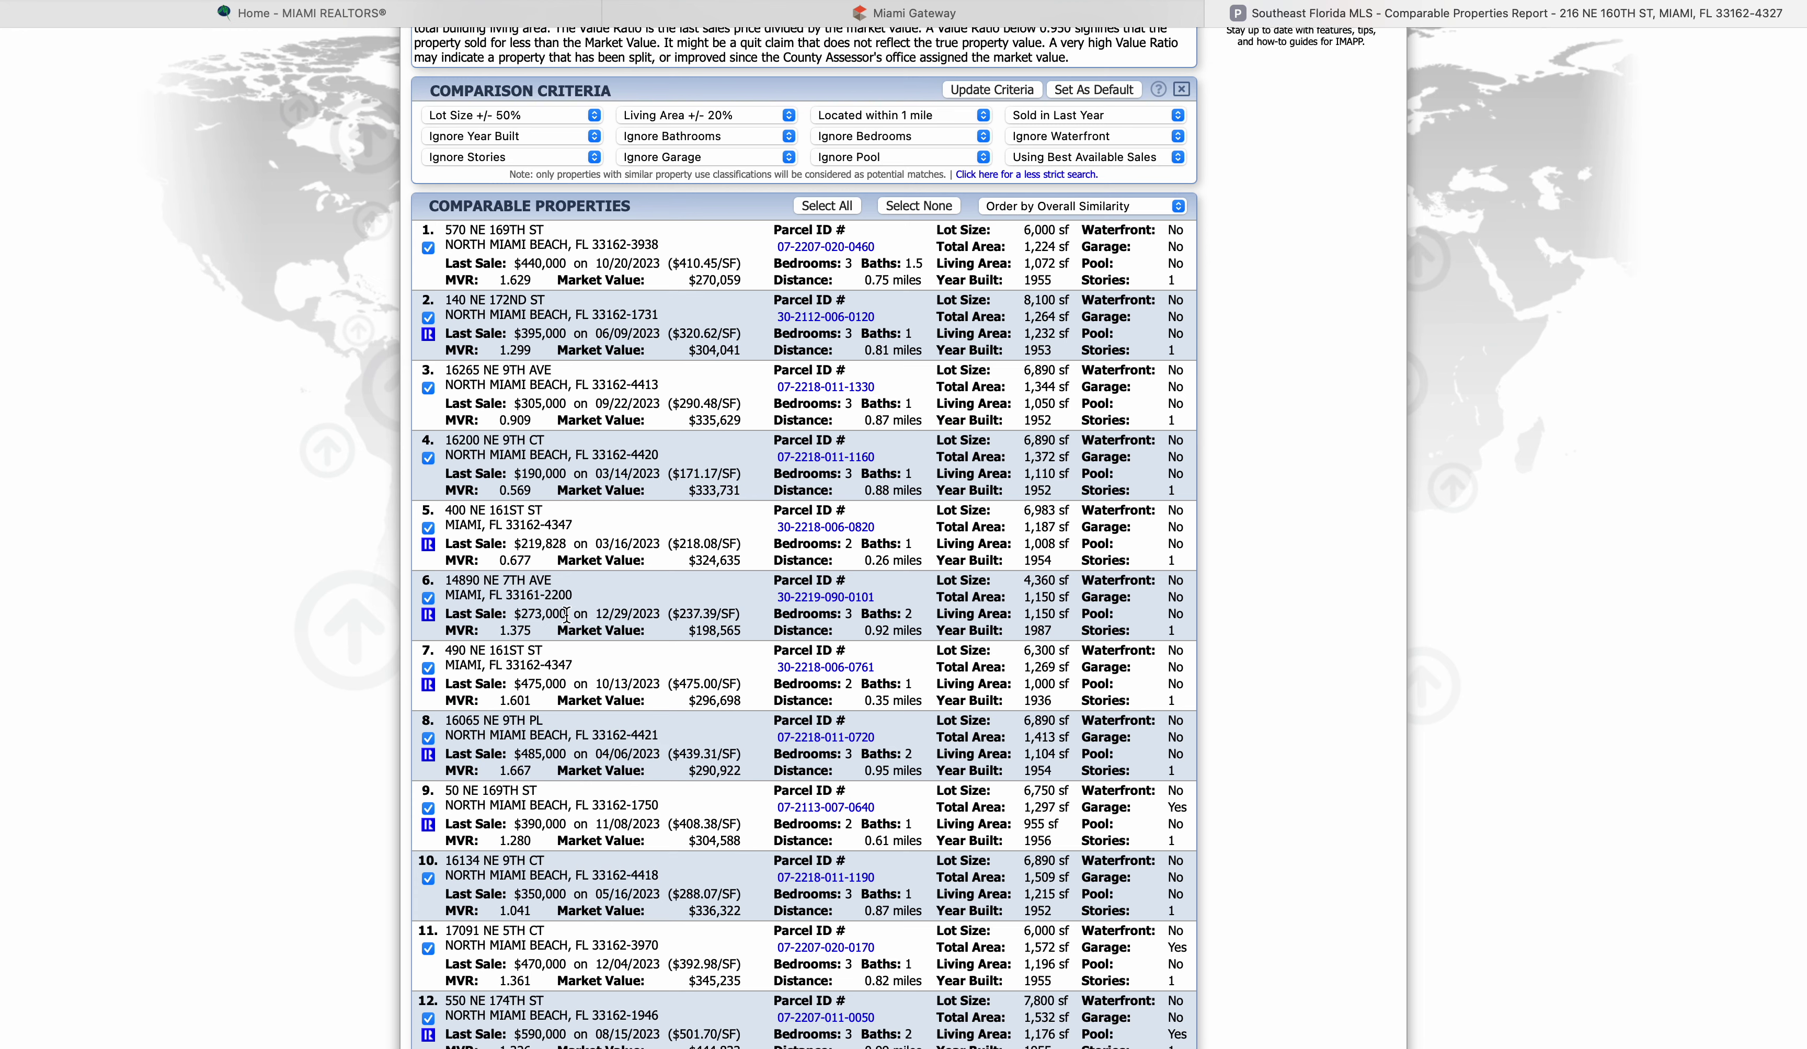
pyautogui.scroll(10, 567, 613)
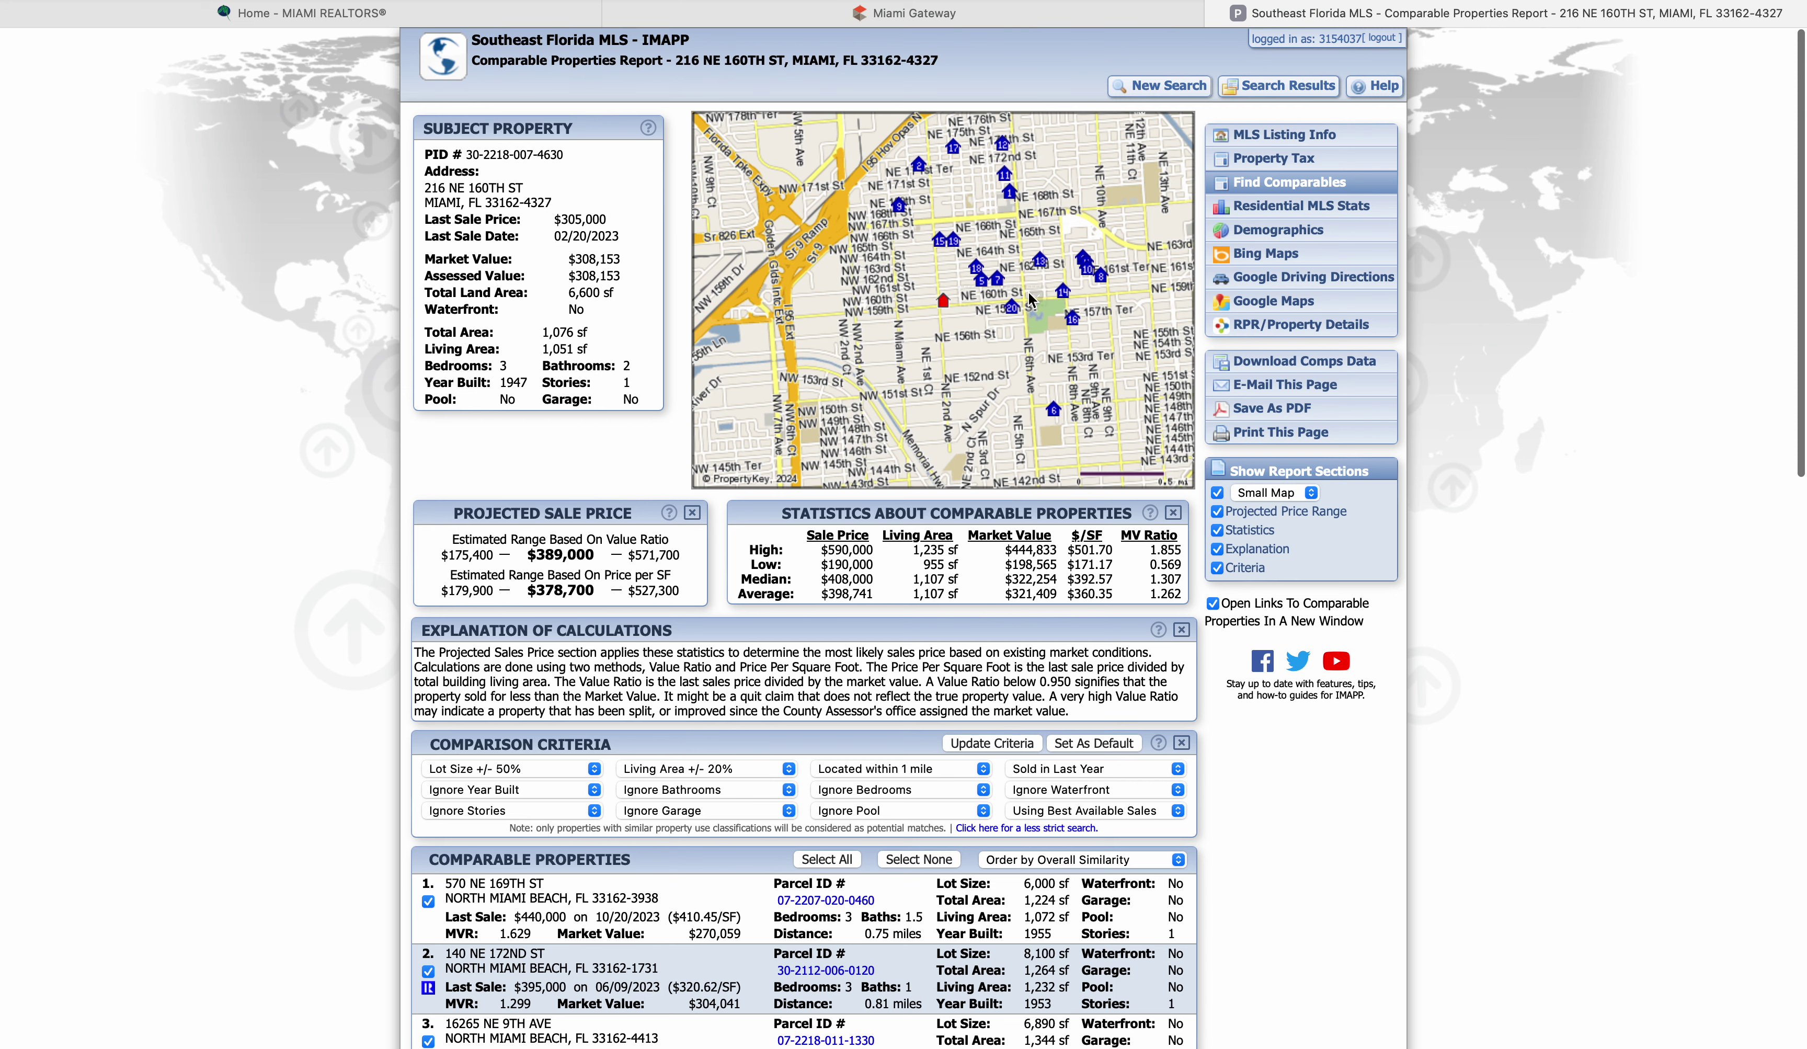
pyautogui.moveTo(1058, 416)
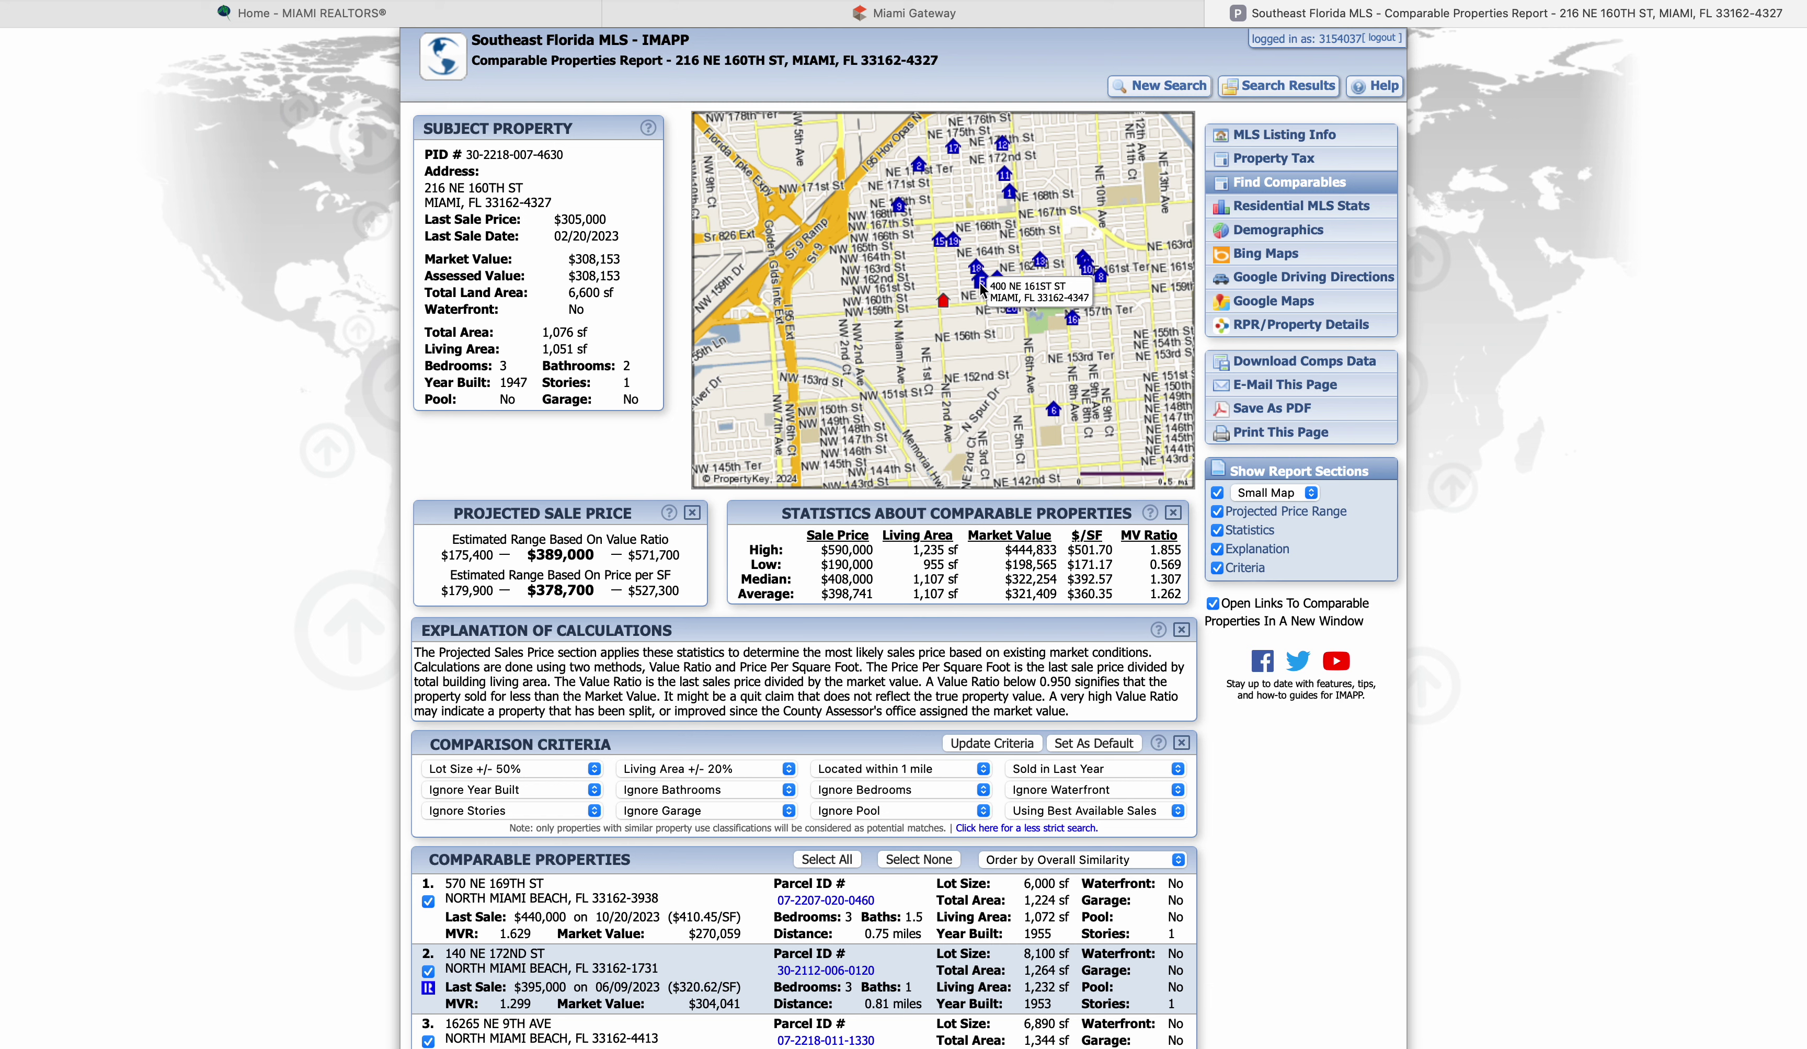
pyautogui.scroll(-5, 642, 891)
pyautogui.scroll(-2, 642, 891)
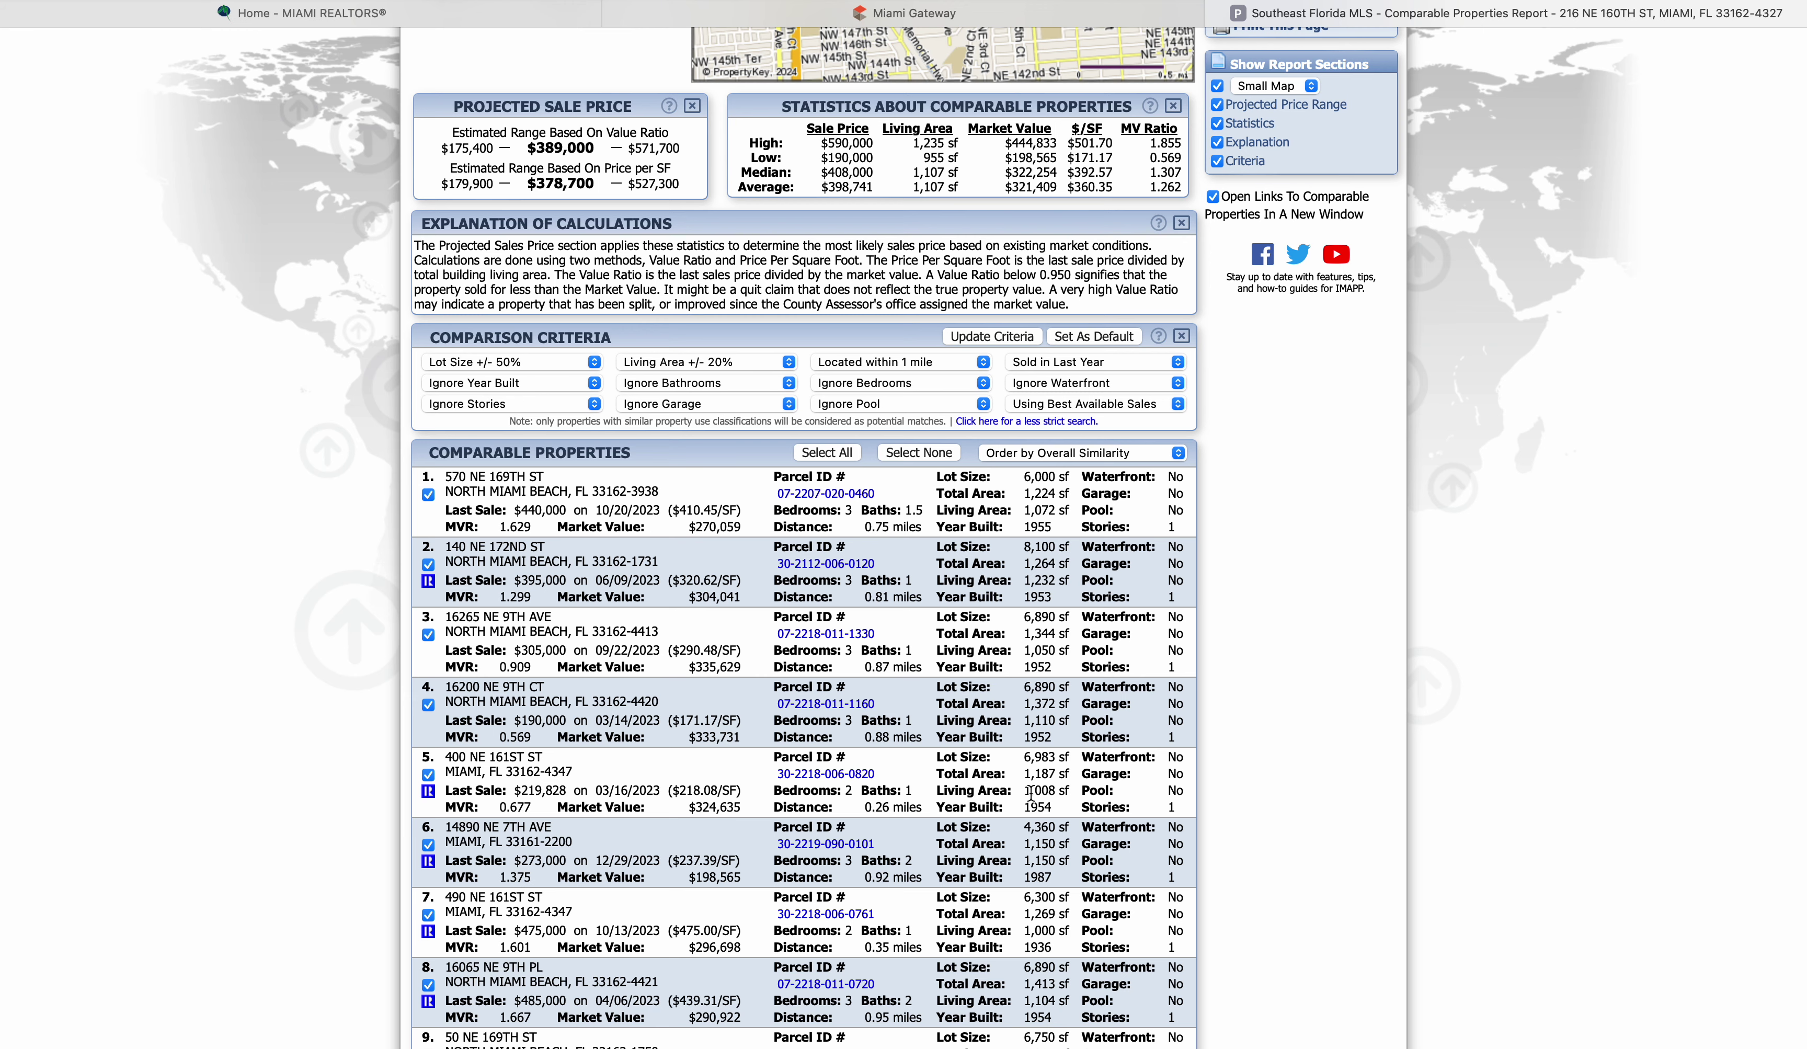
pyautogui.scroll(-10, 434, 797)
pyautogui.scroll(10, 433, 797)
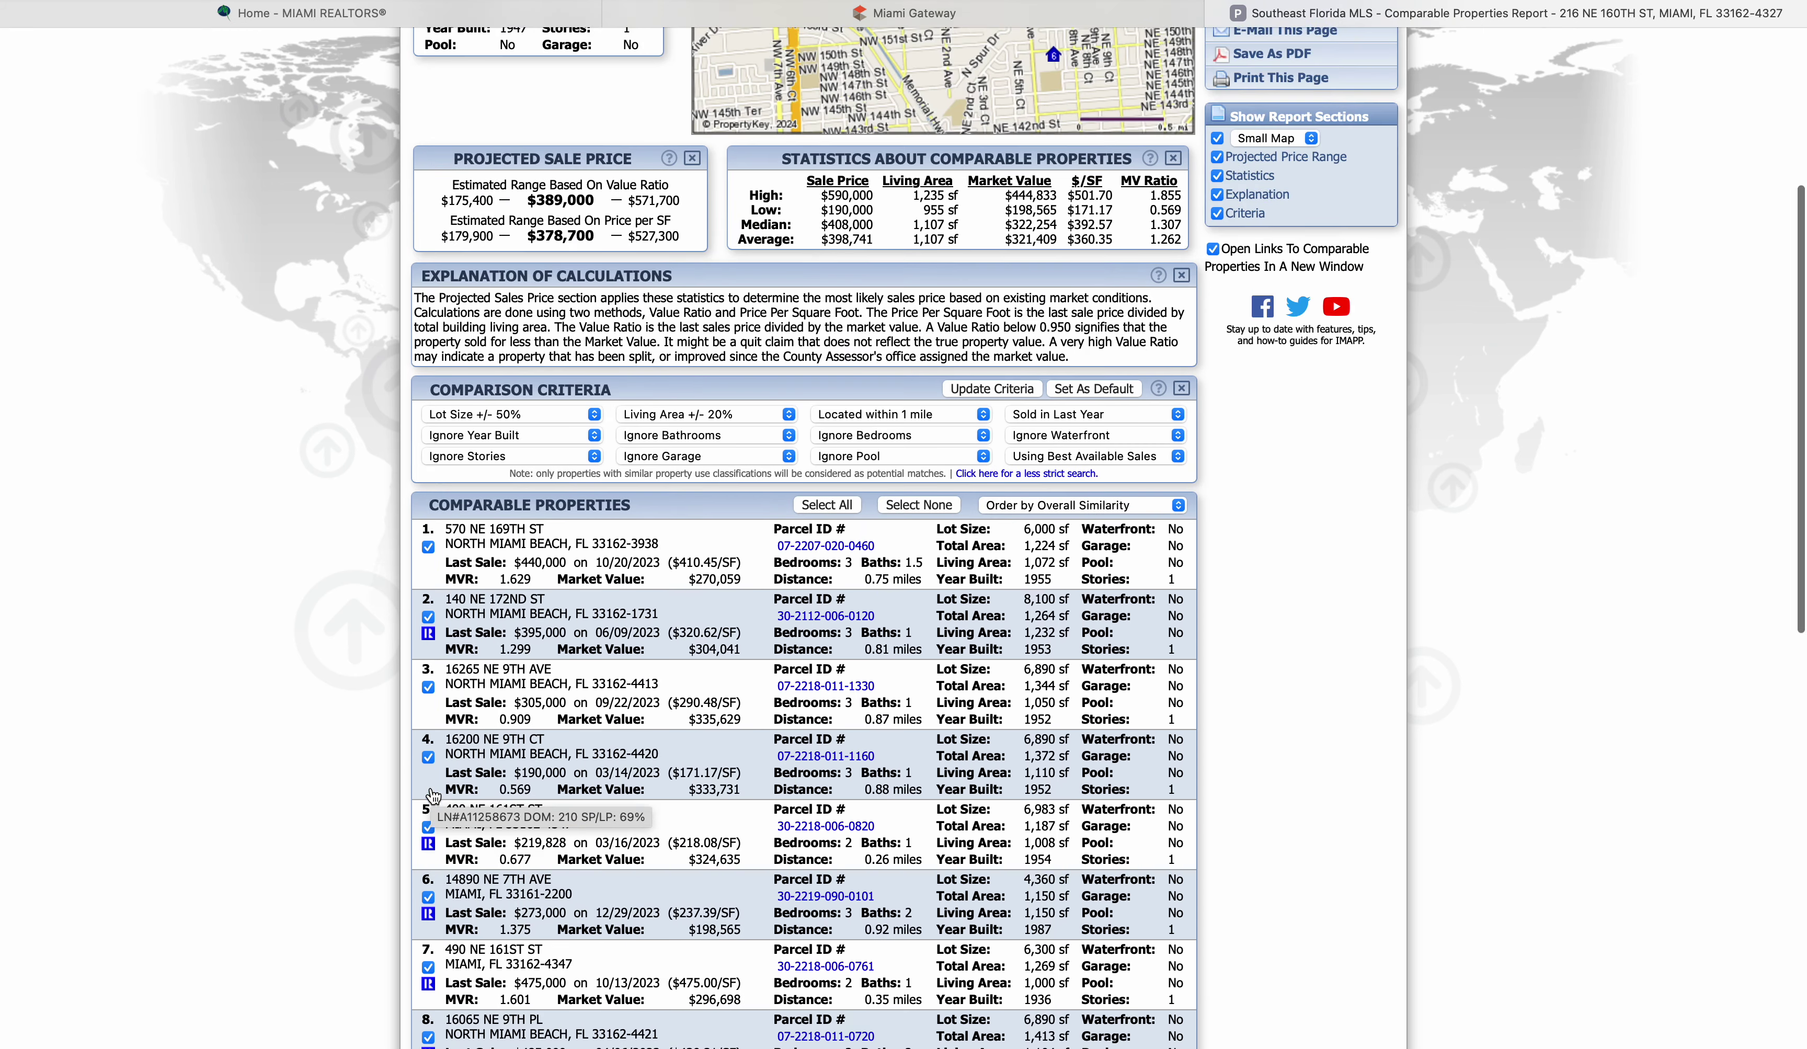
pyautogui.scroll(4, 430, 792)
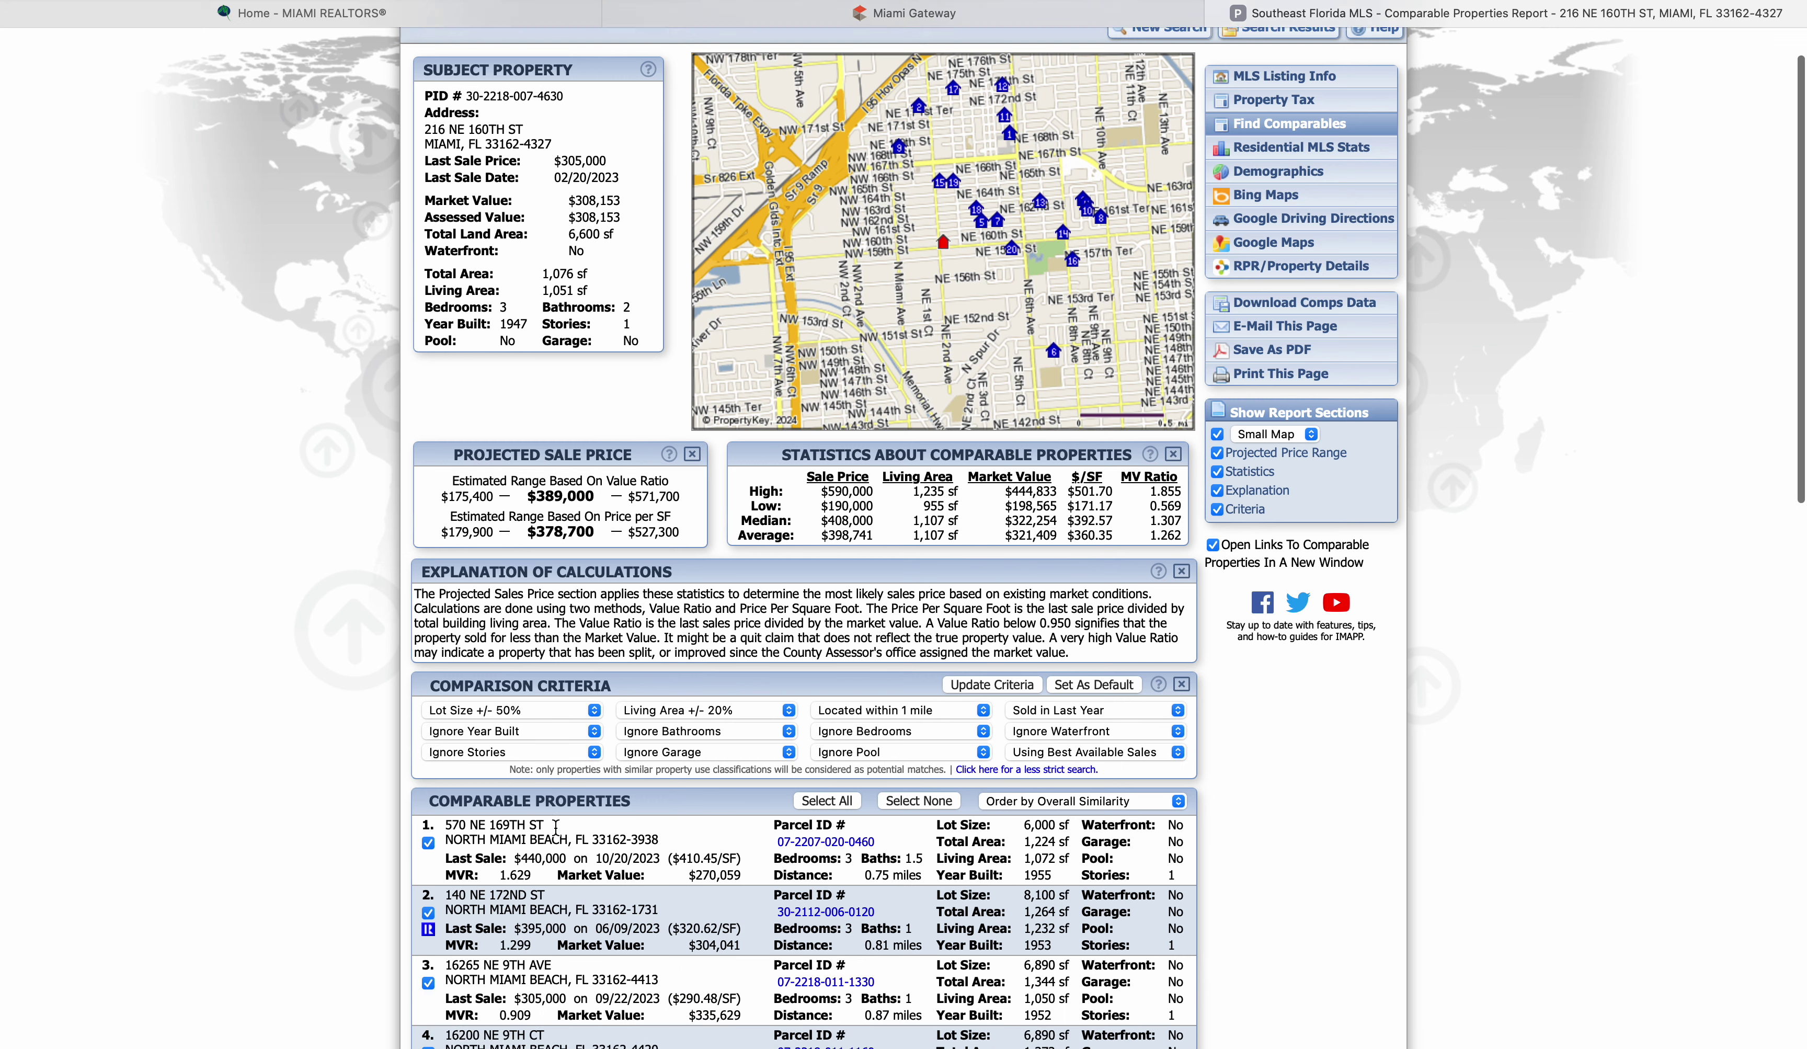
pyautogui.scroll(-4, 556, 828)
pyautogui.scroll(-5, 556, 832)
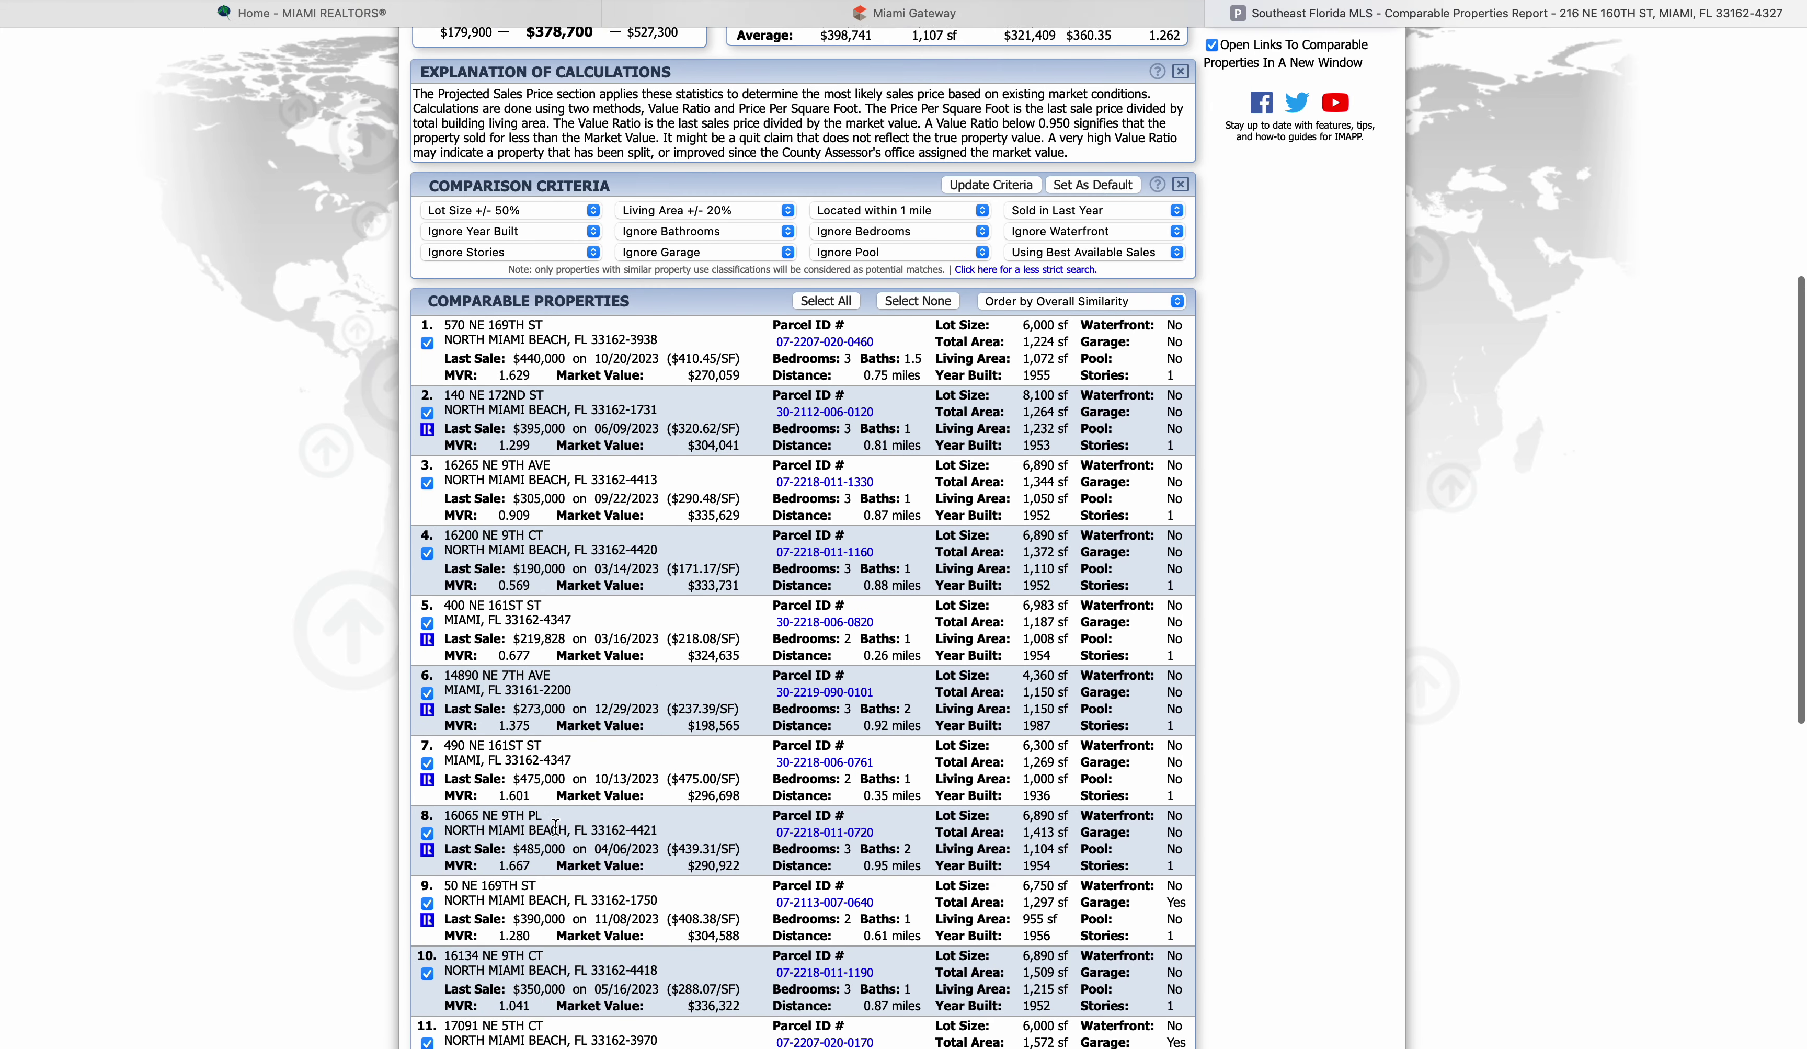
pyautogui.scroll(-2, 555, 825)
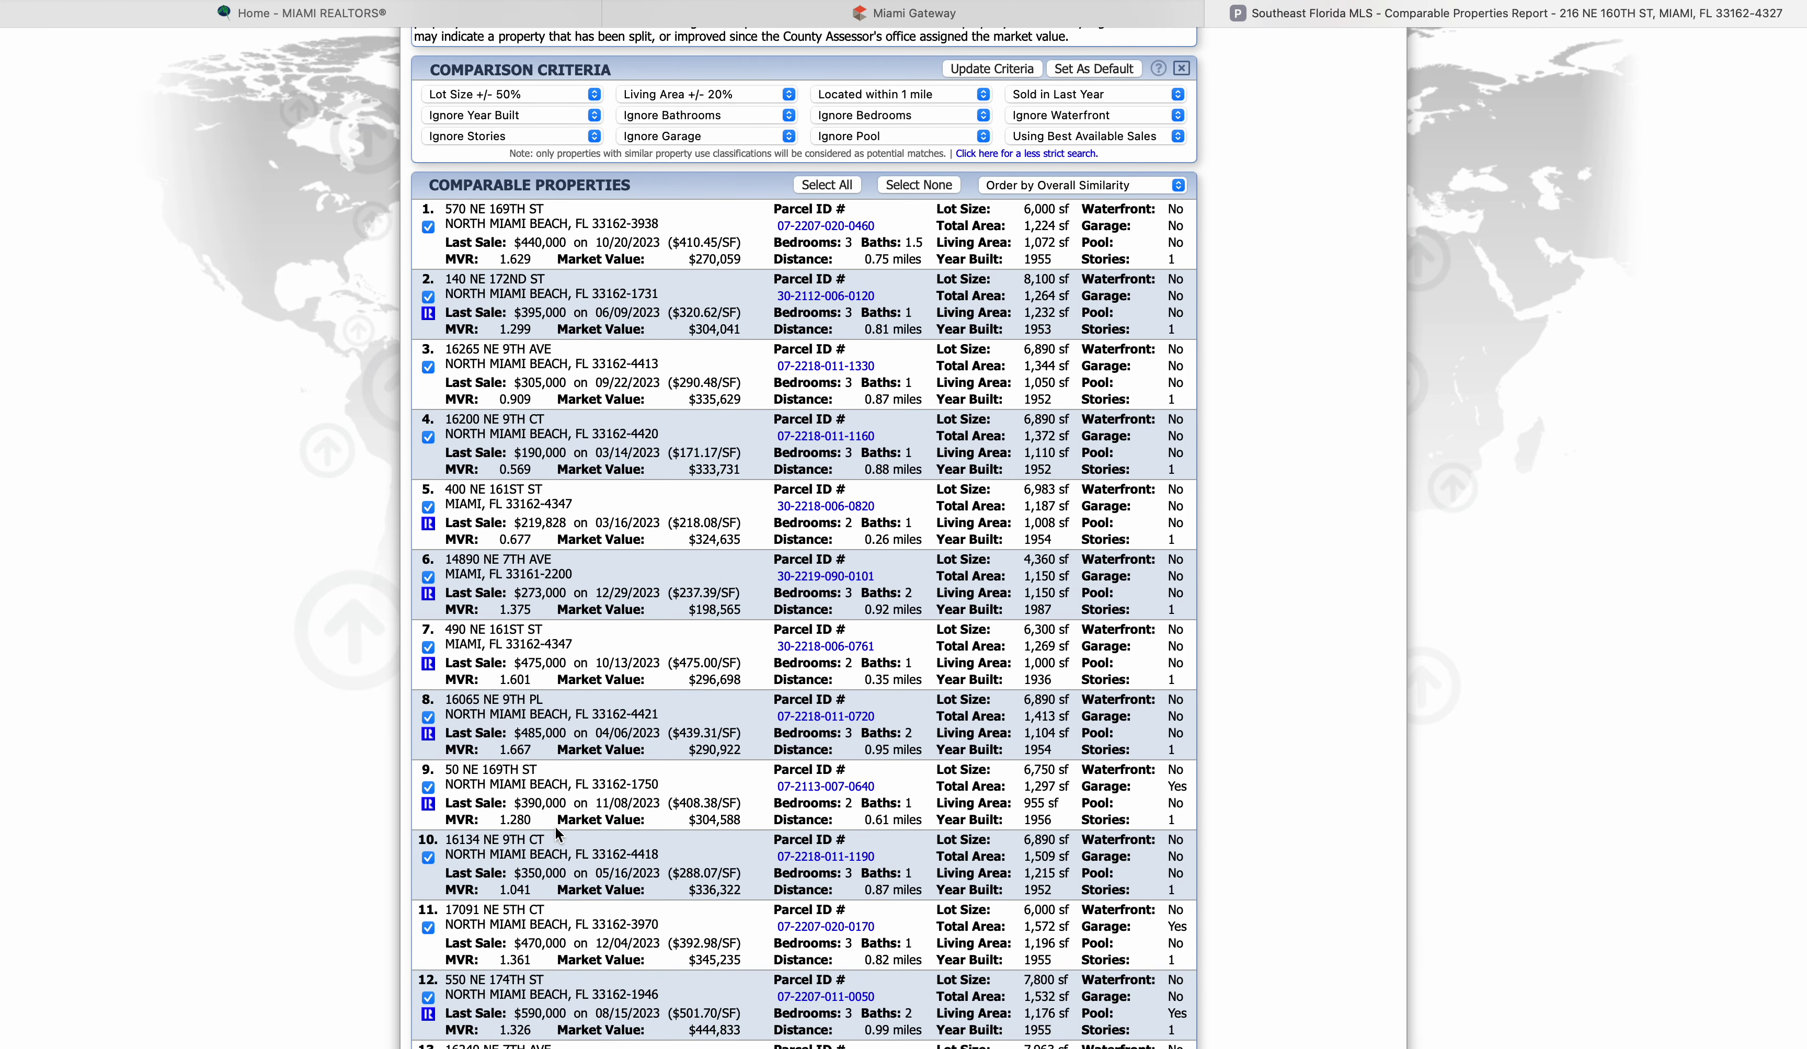
pyautogui.click(428, 508)
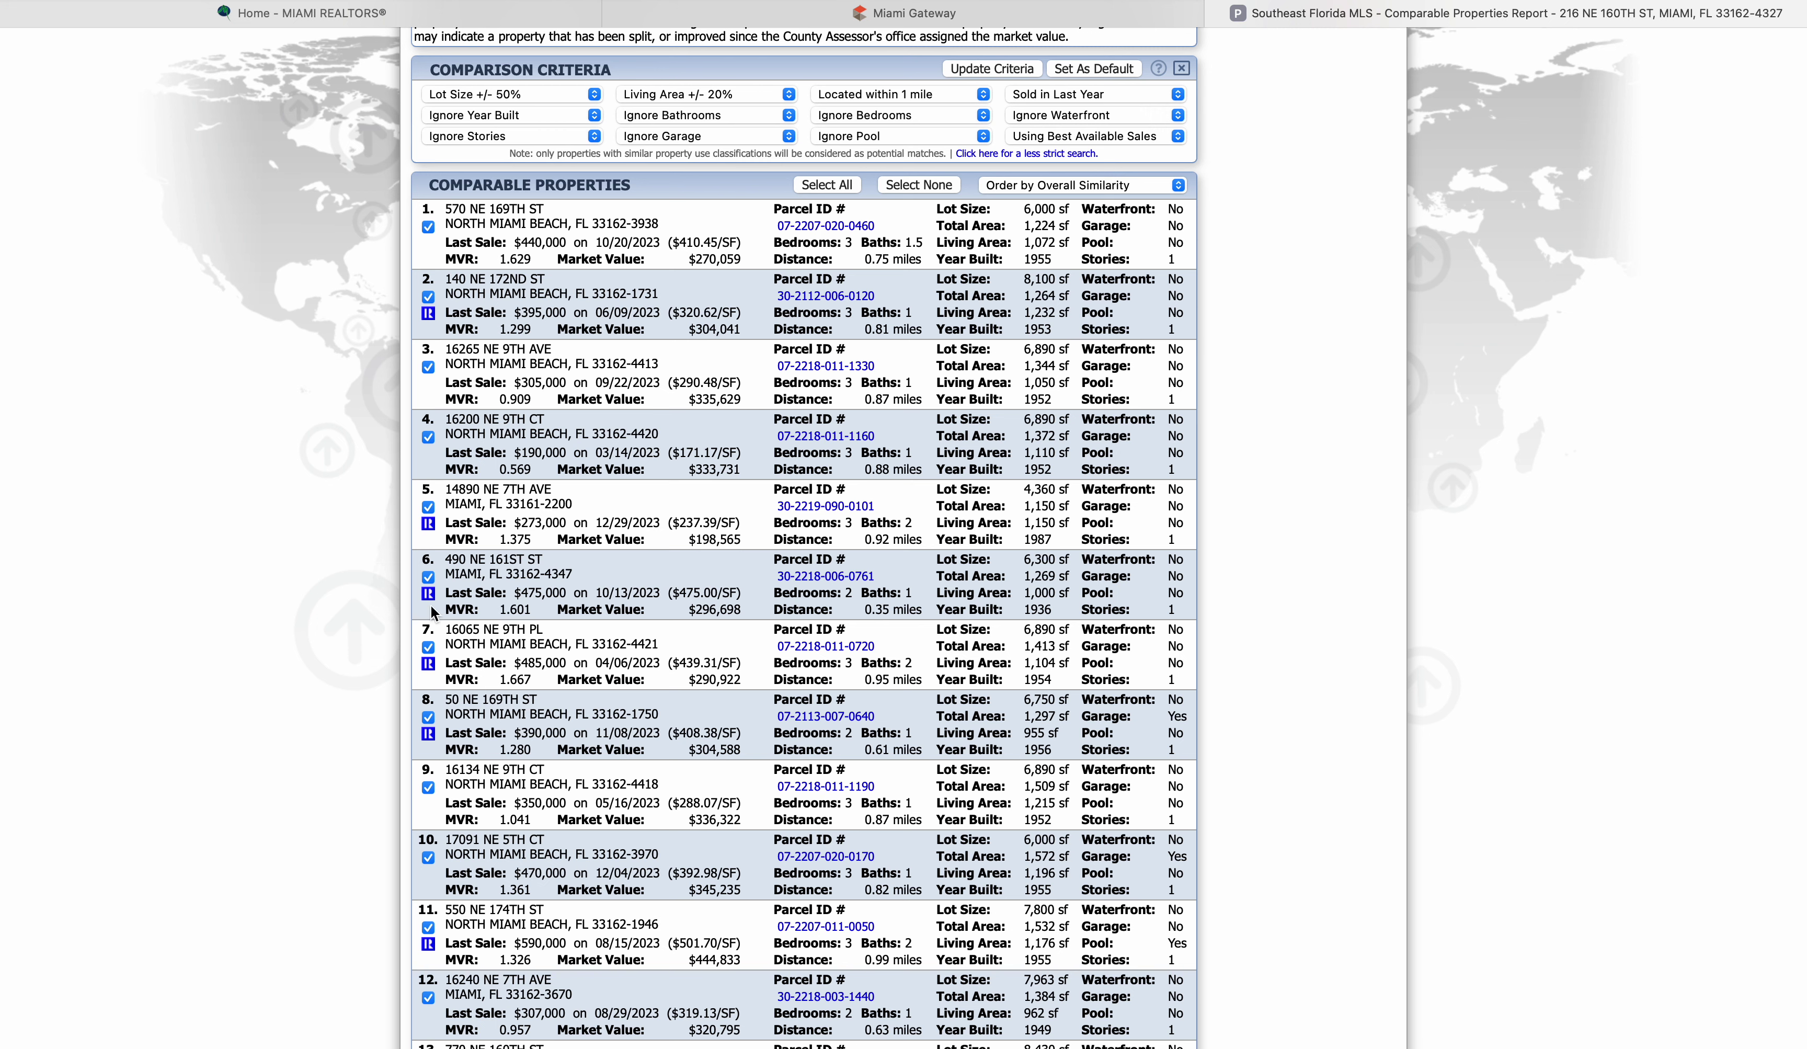
pyautogui.click(428, 577)
pyautogui.click(428, 649)
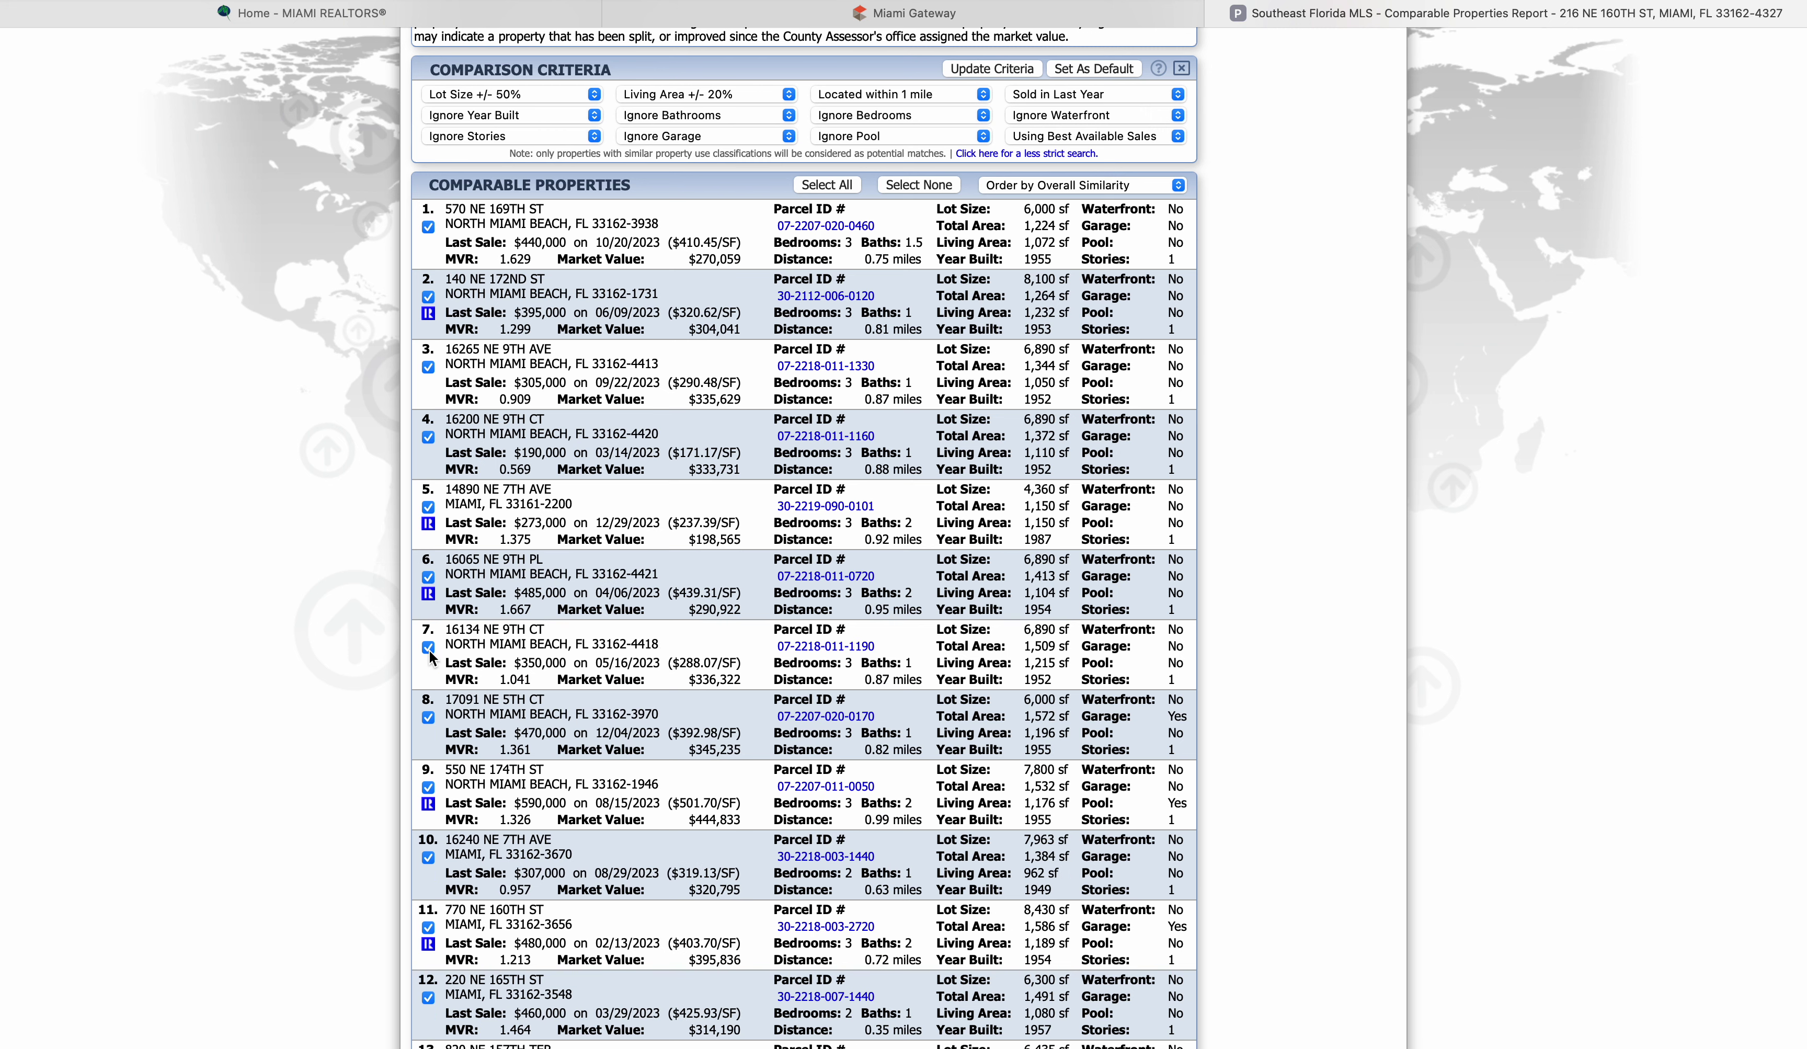
pyautogui.scroll(-3, 430, 799)
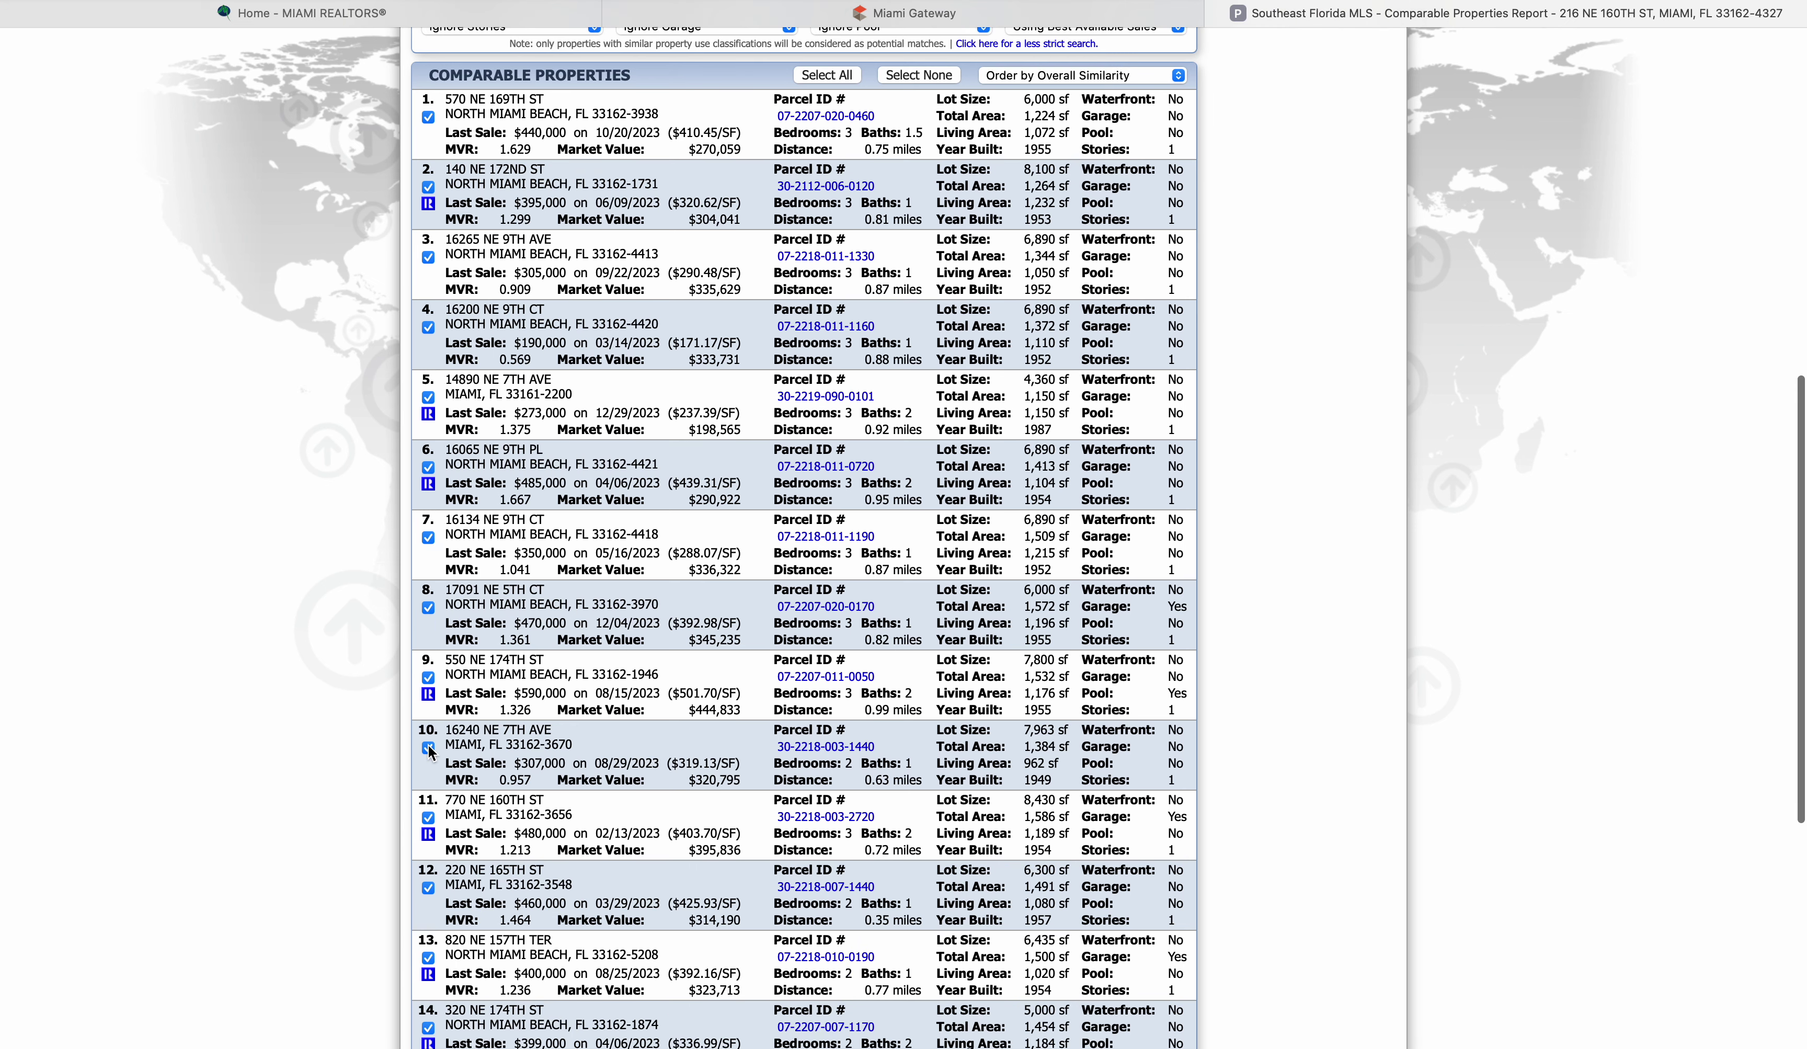
pyautogui.click(428, 747)
pyautogui.click(429, 818)
pyautogui.click(428, 805)
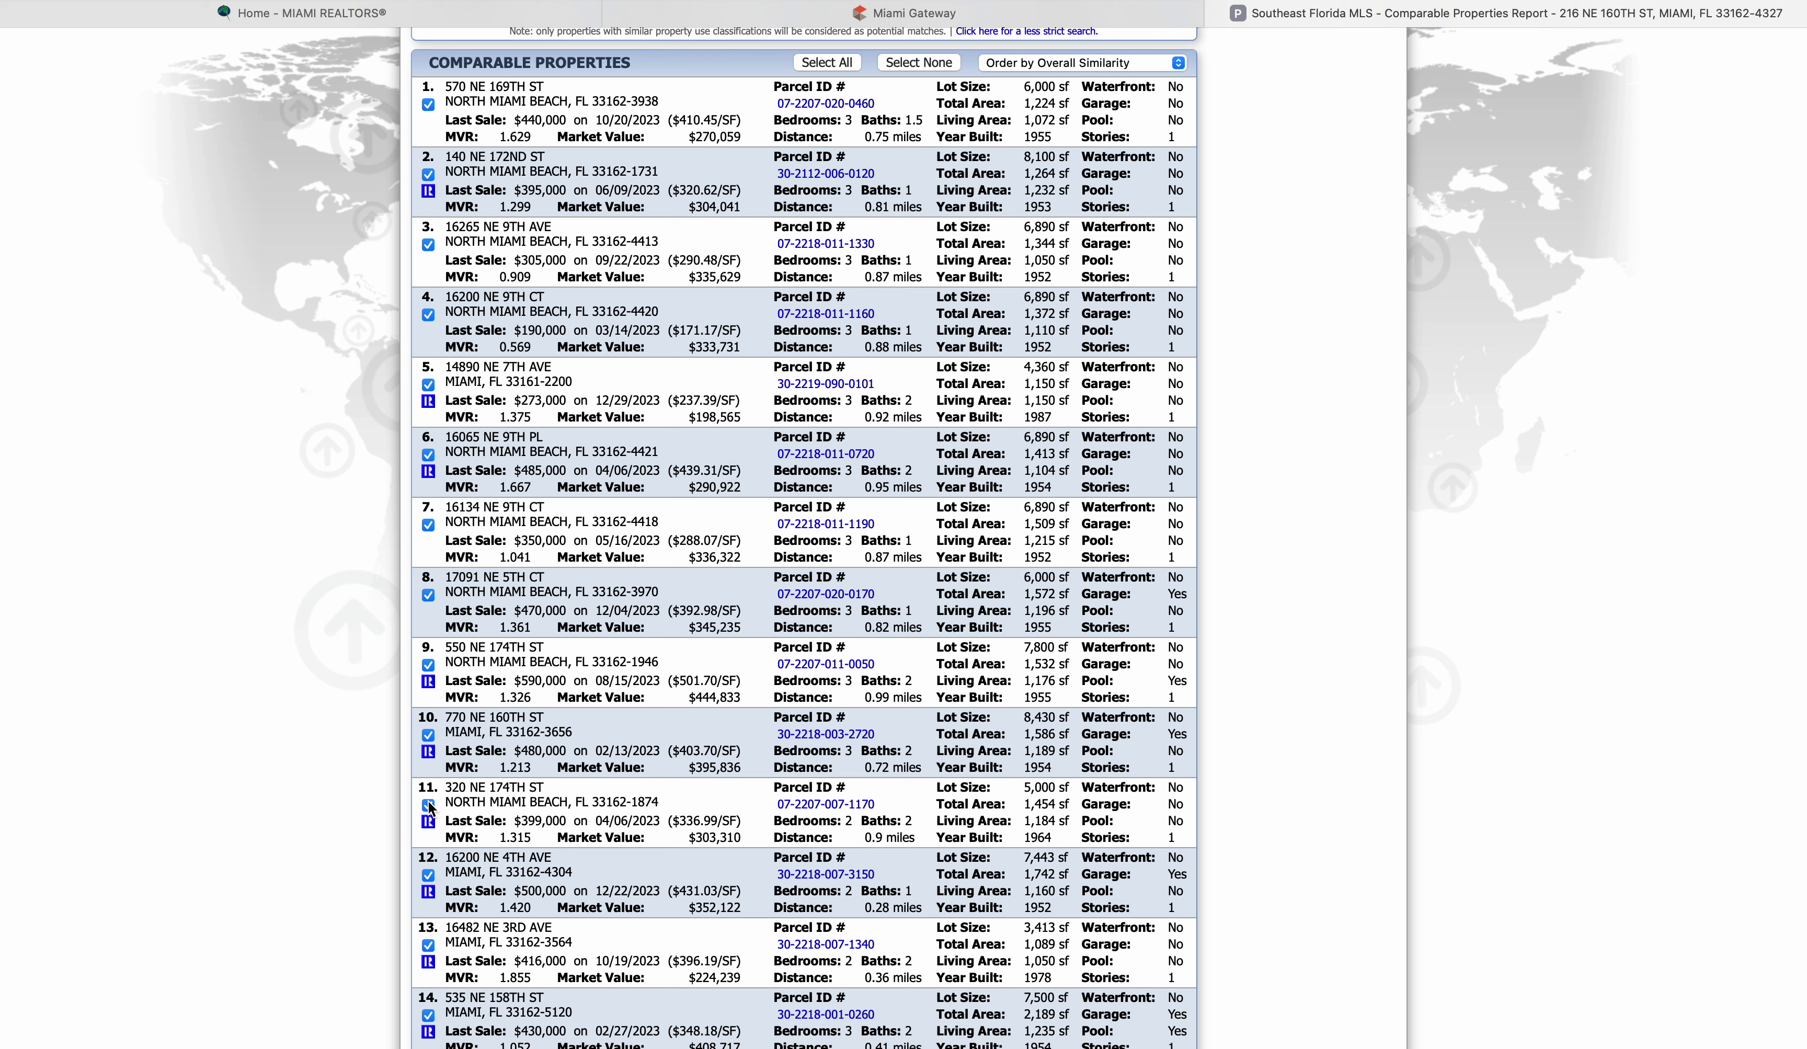
pyautogui.click(428, 804)
pyautogui.click(428, 805)
pyautogui.click(428, 805)
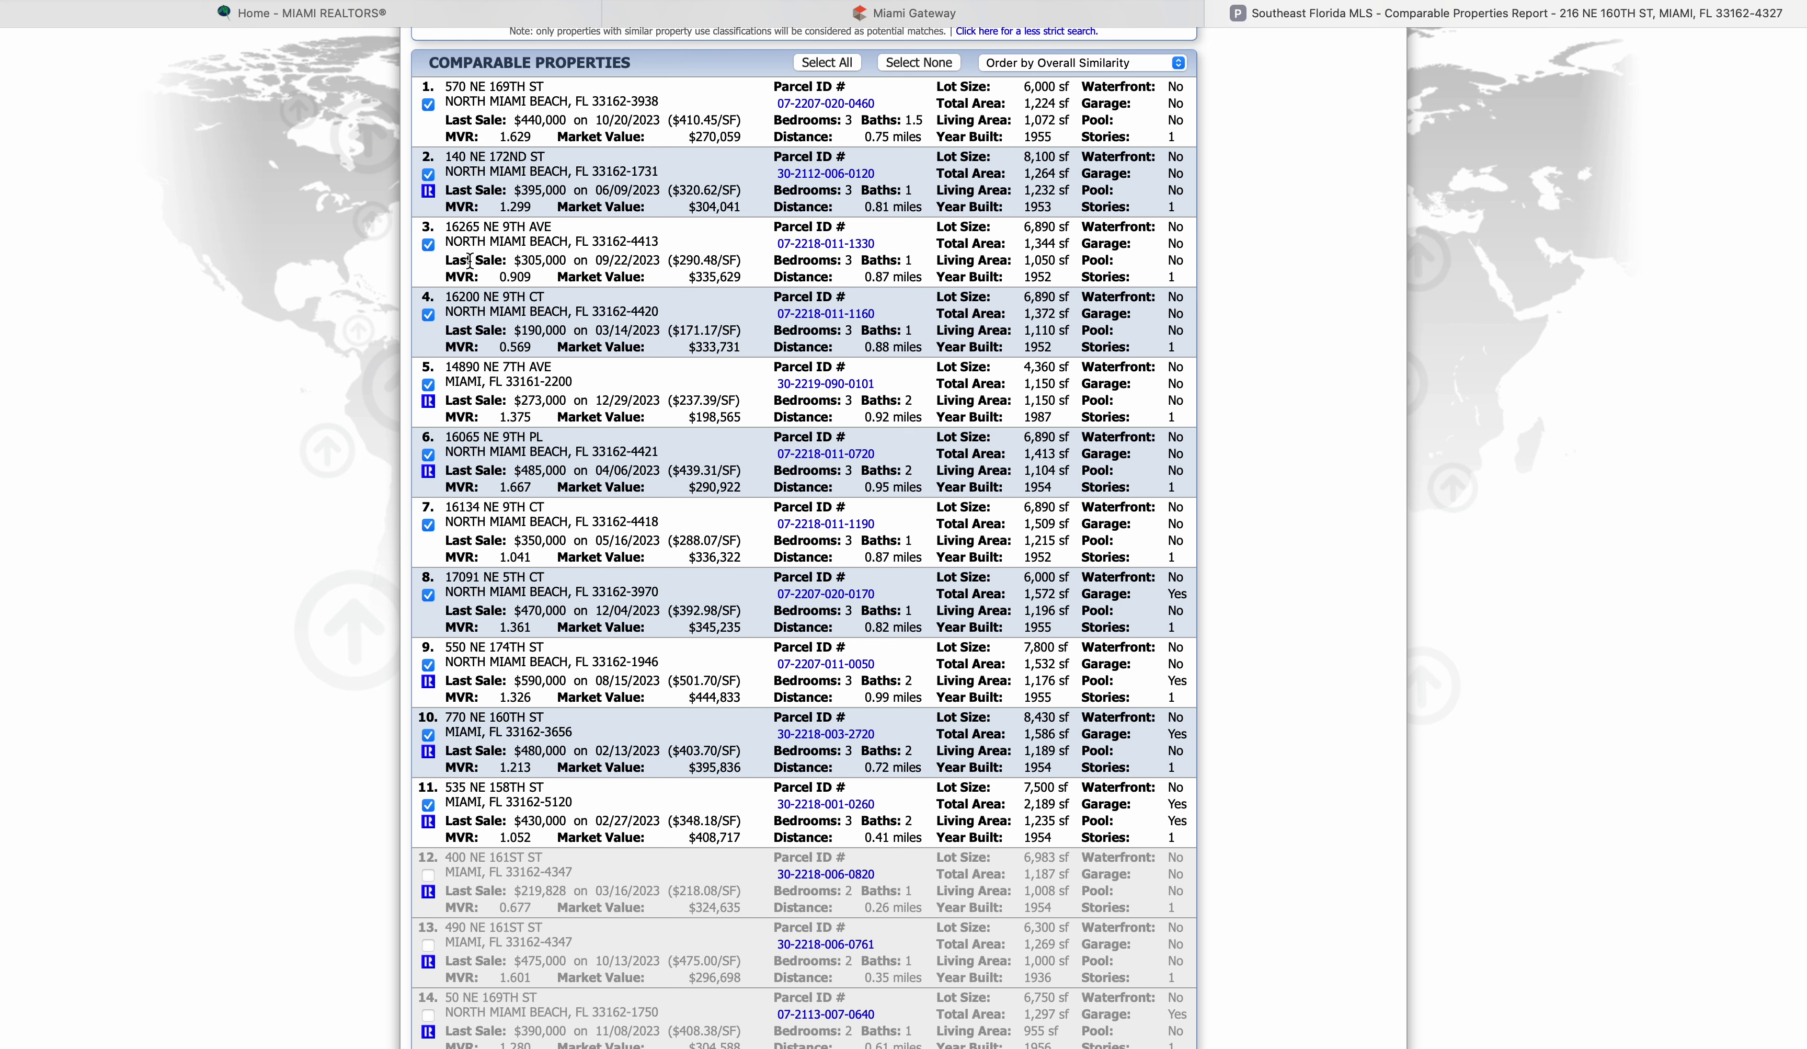
pyautogui.click(428, 105)
pyautogui.click(429, 105)
pyautogui.click(428, 105)
pyautogui.click(428, 105)
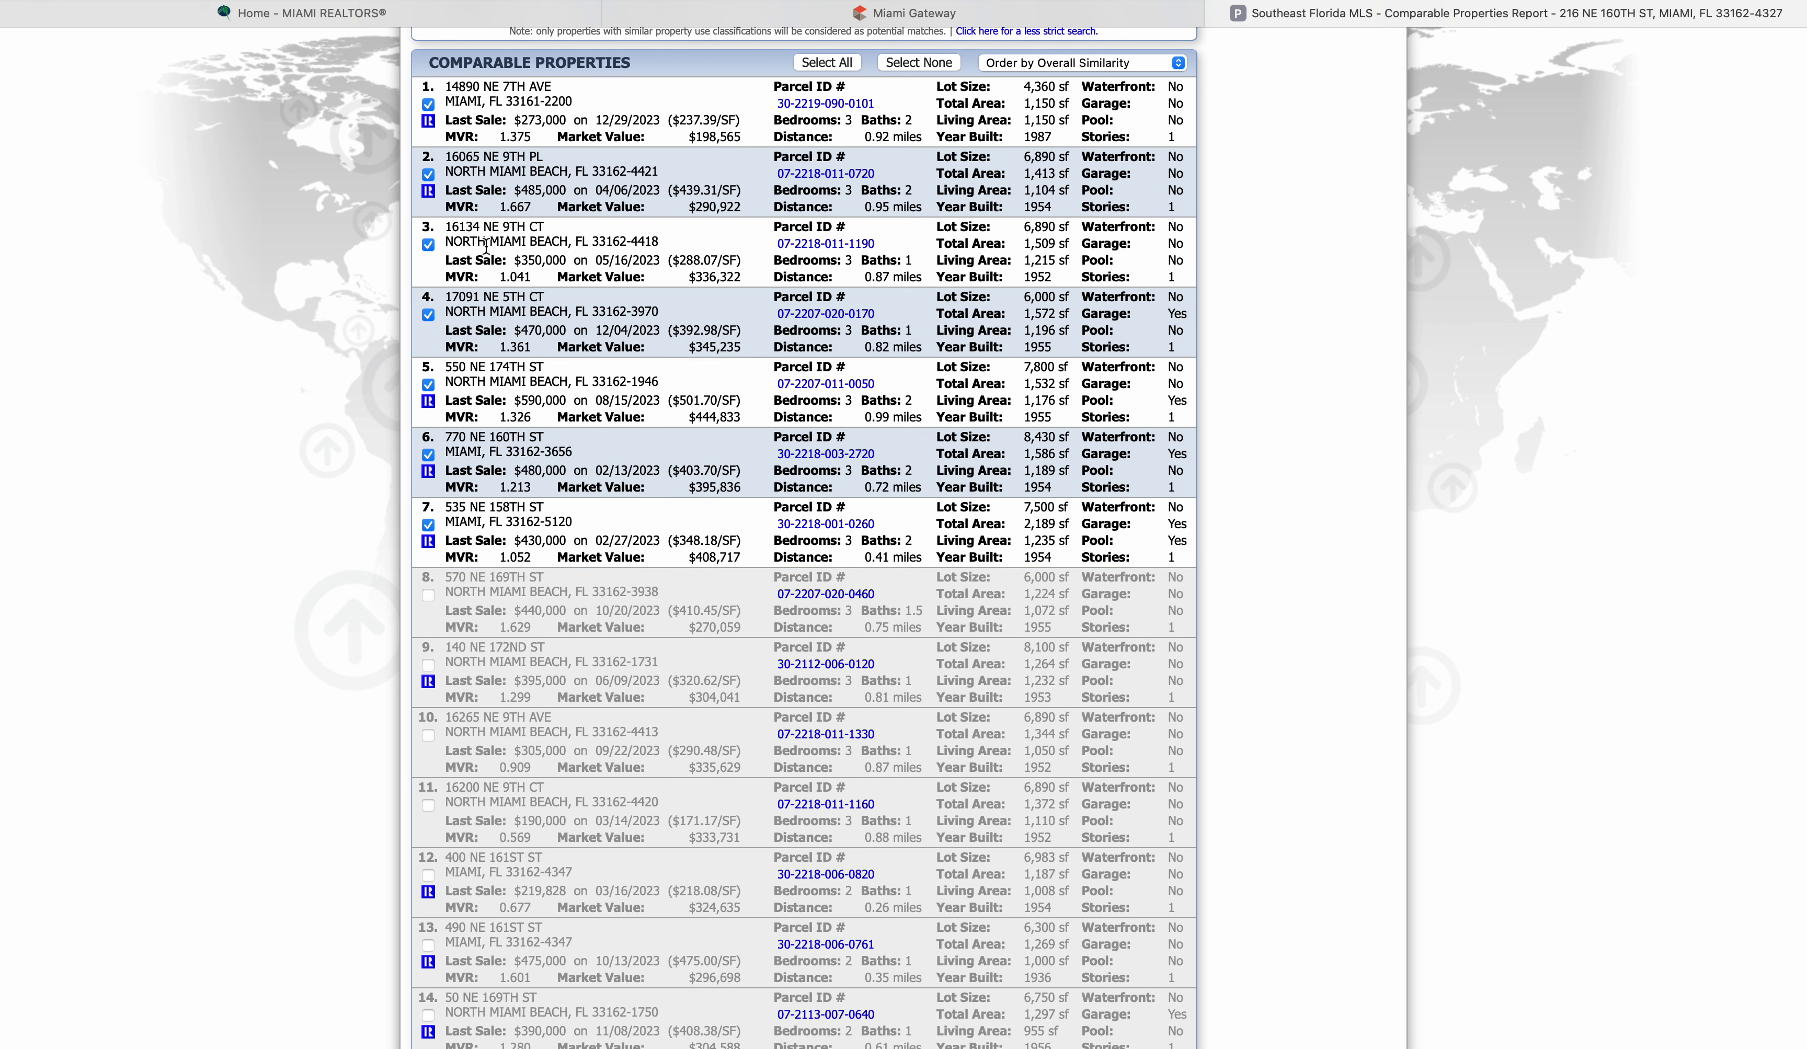
pyautogui.click(429, 246)
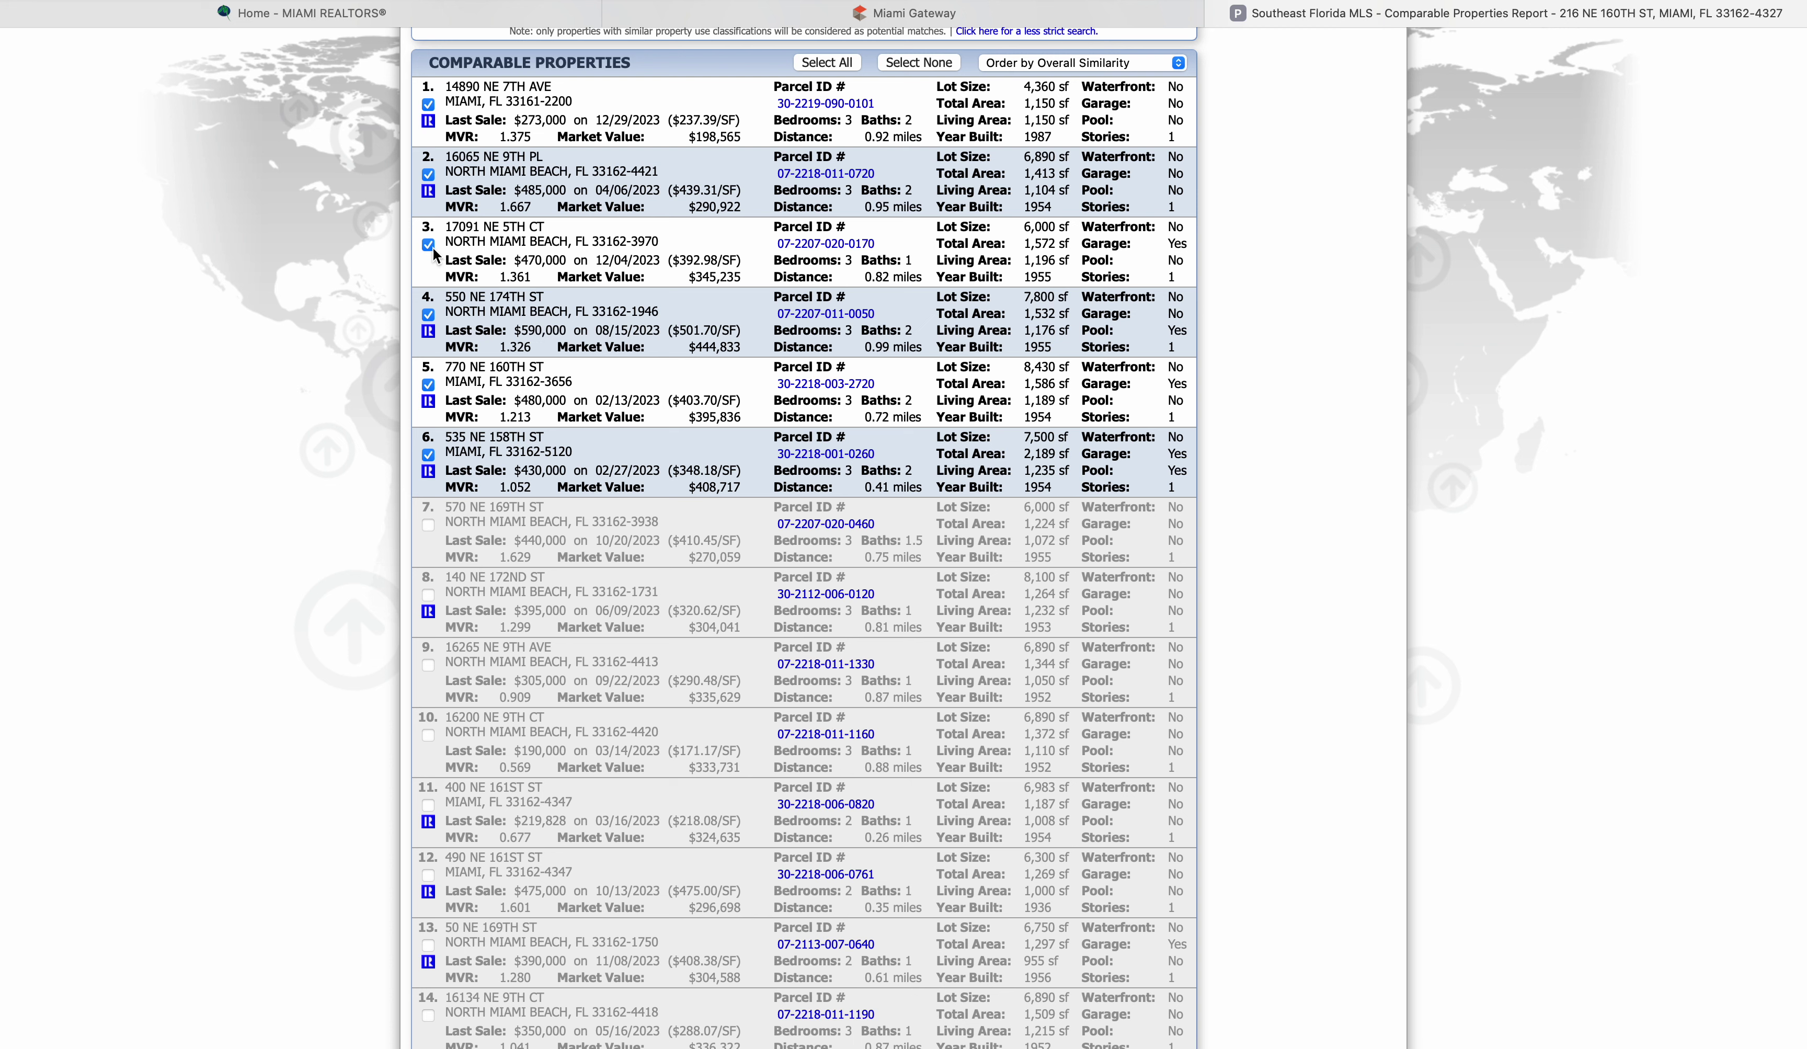
pyautogui.click(429, 246)
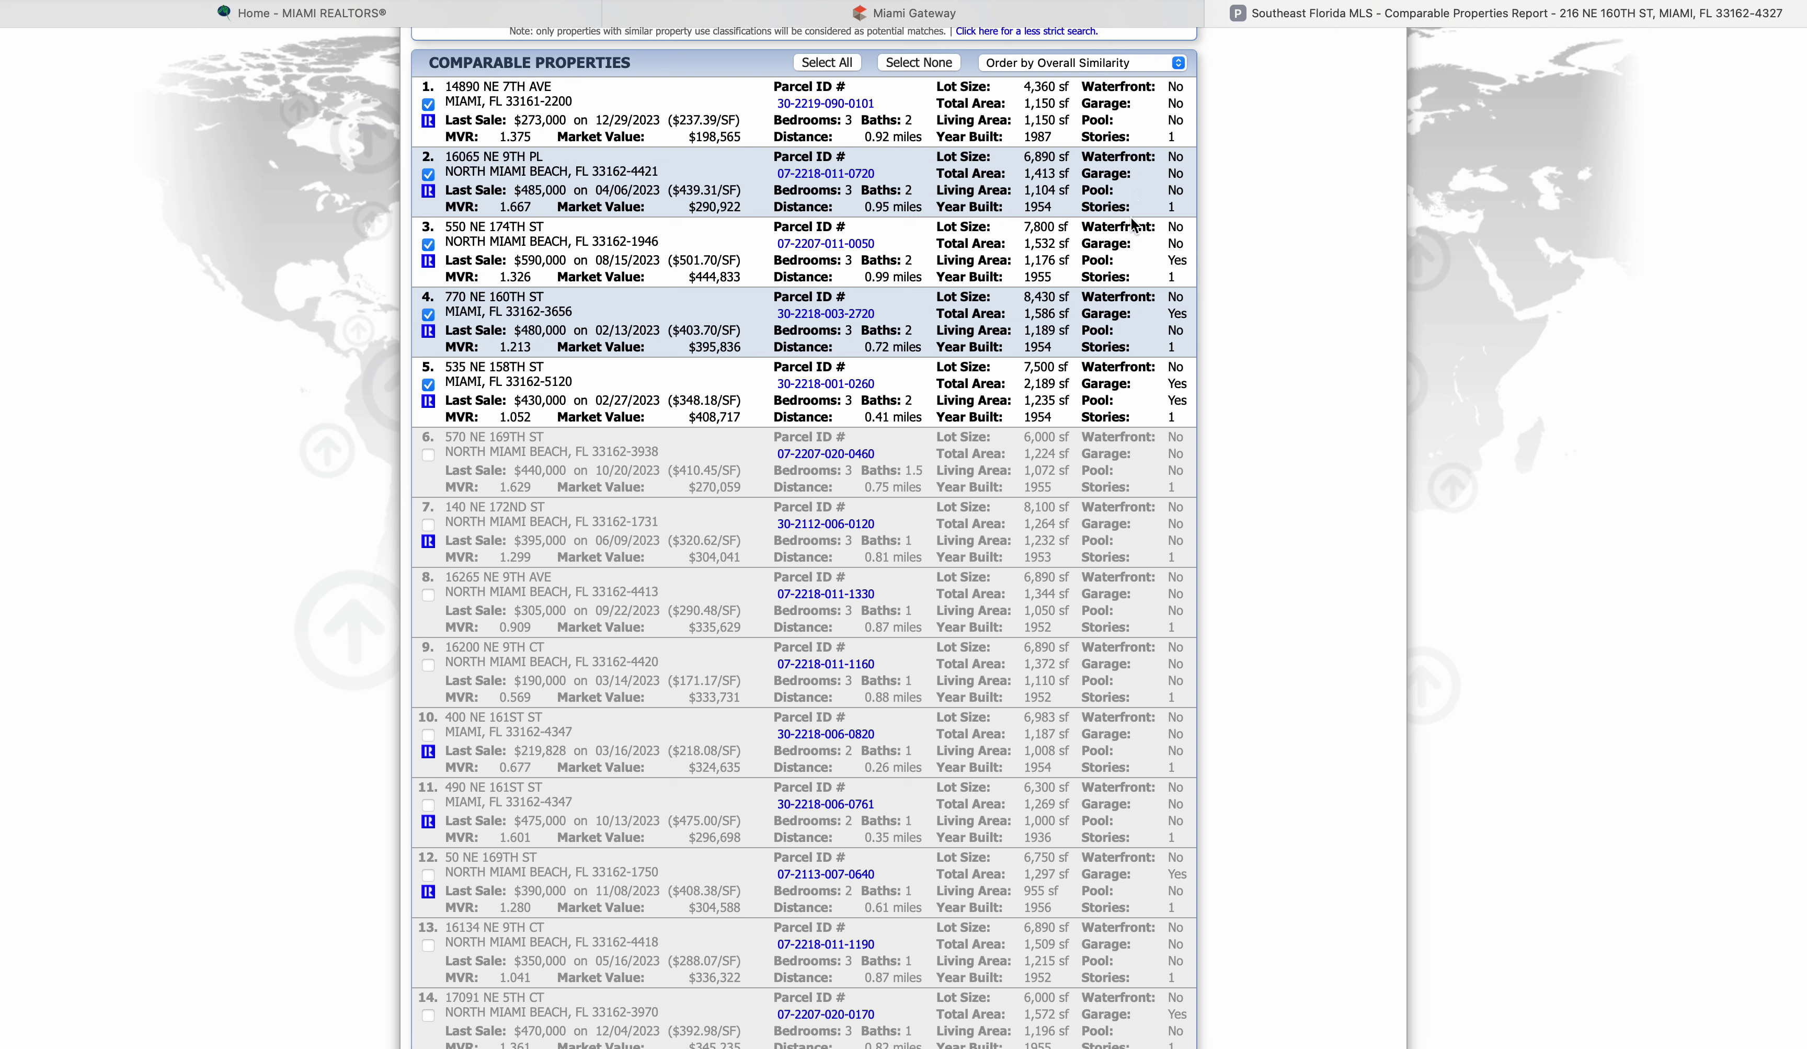
pyautogui.click(430, 246)
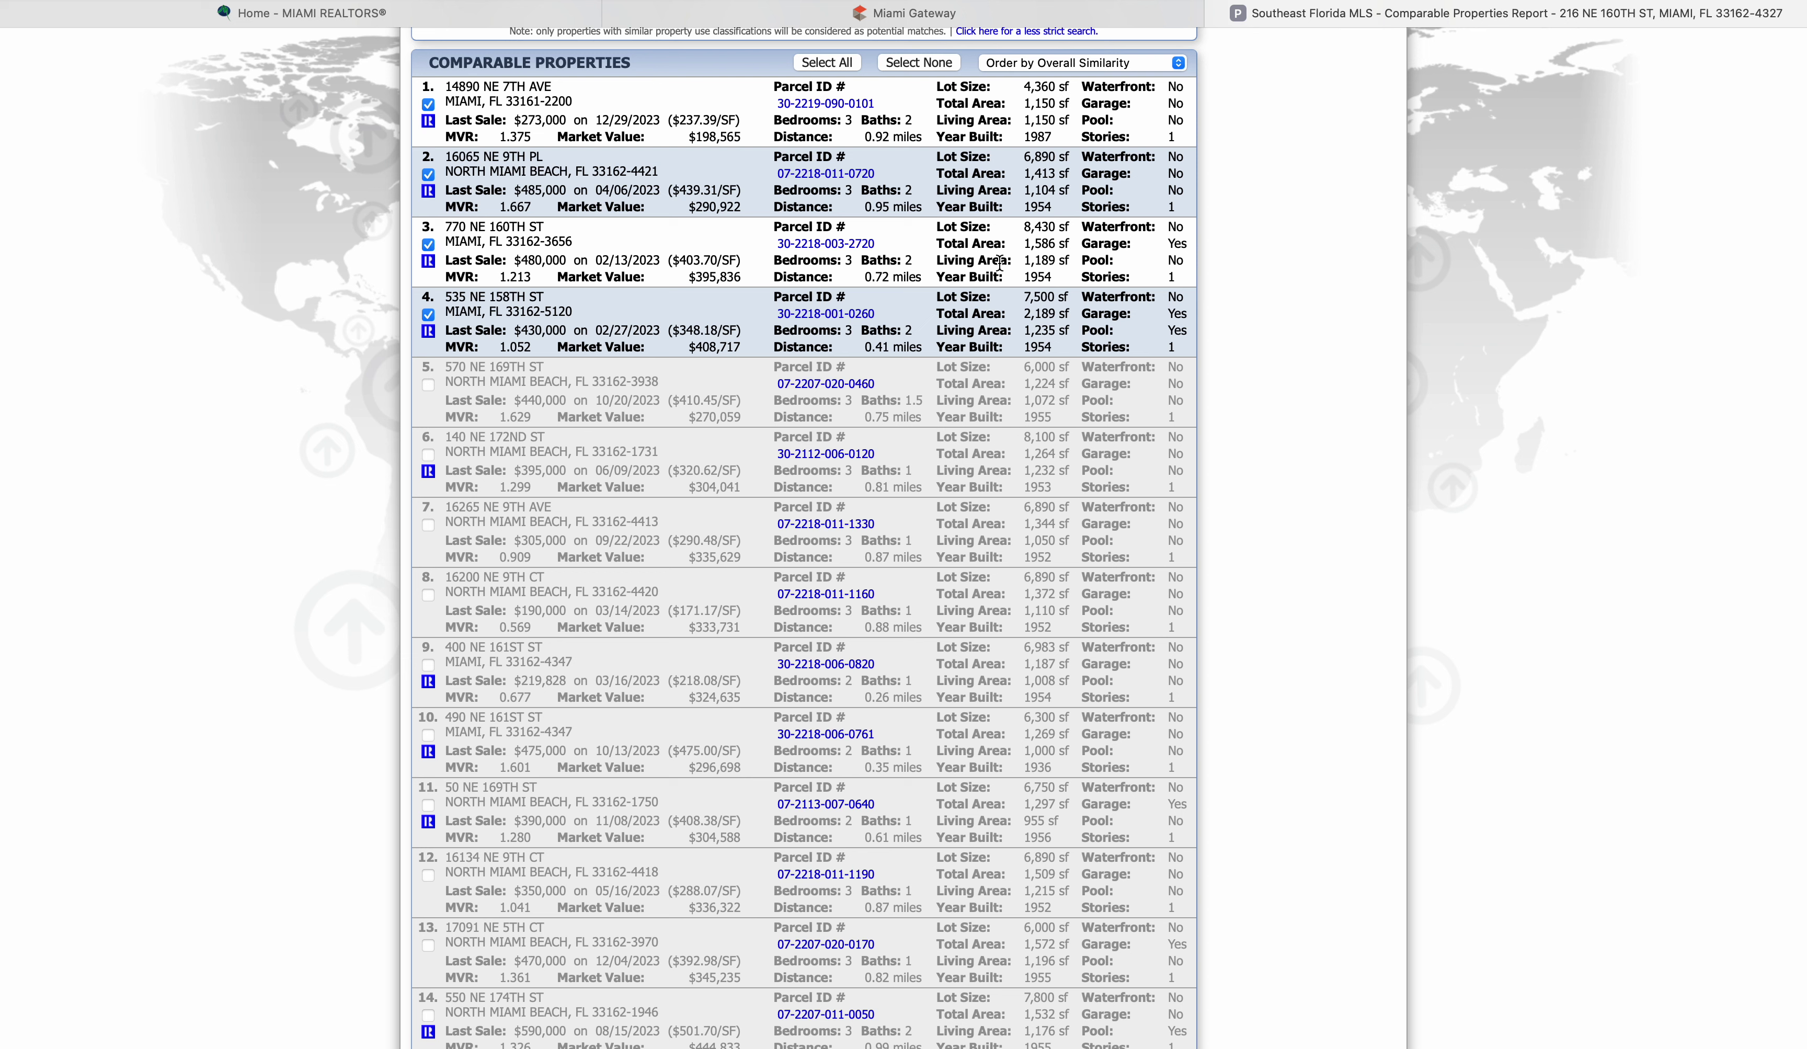
pyautogui.click(428, 316)
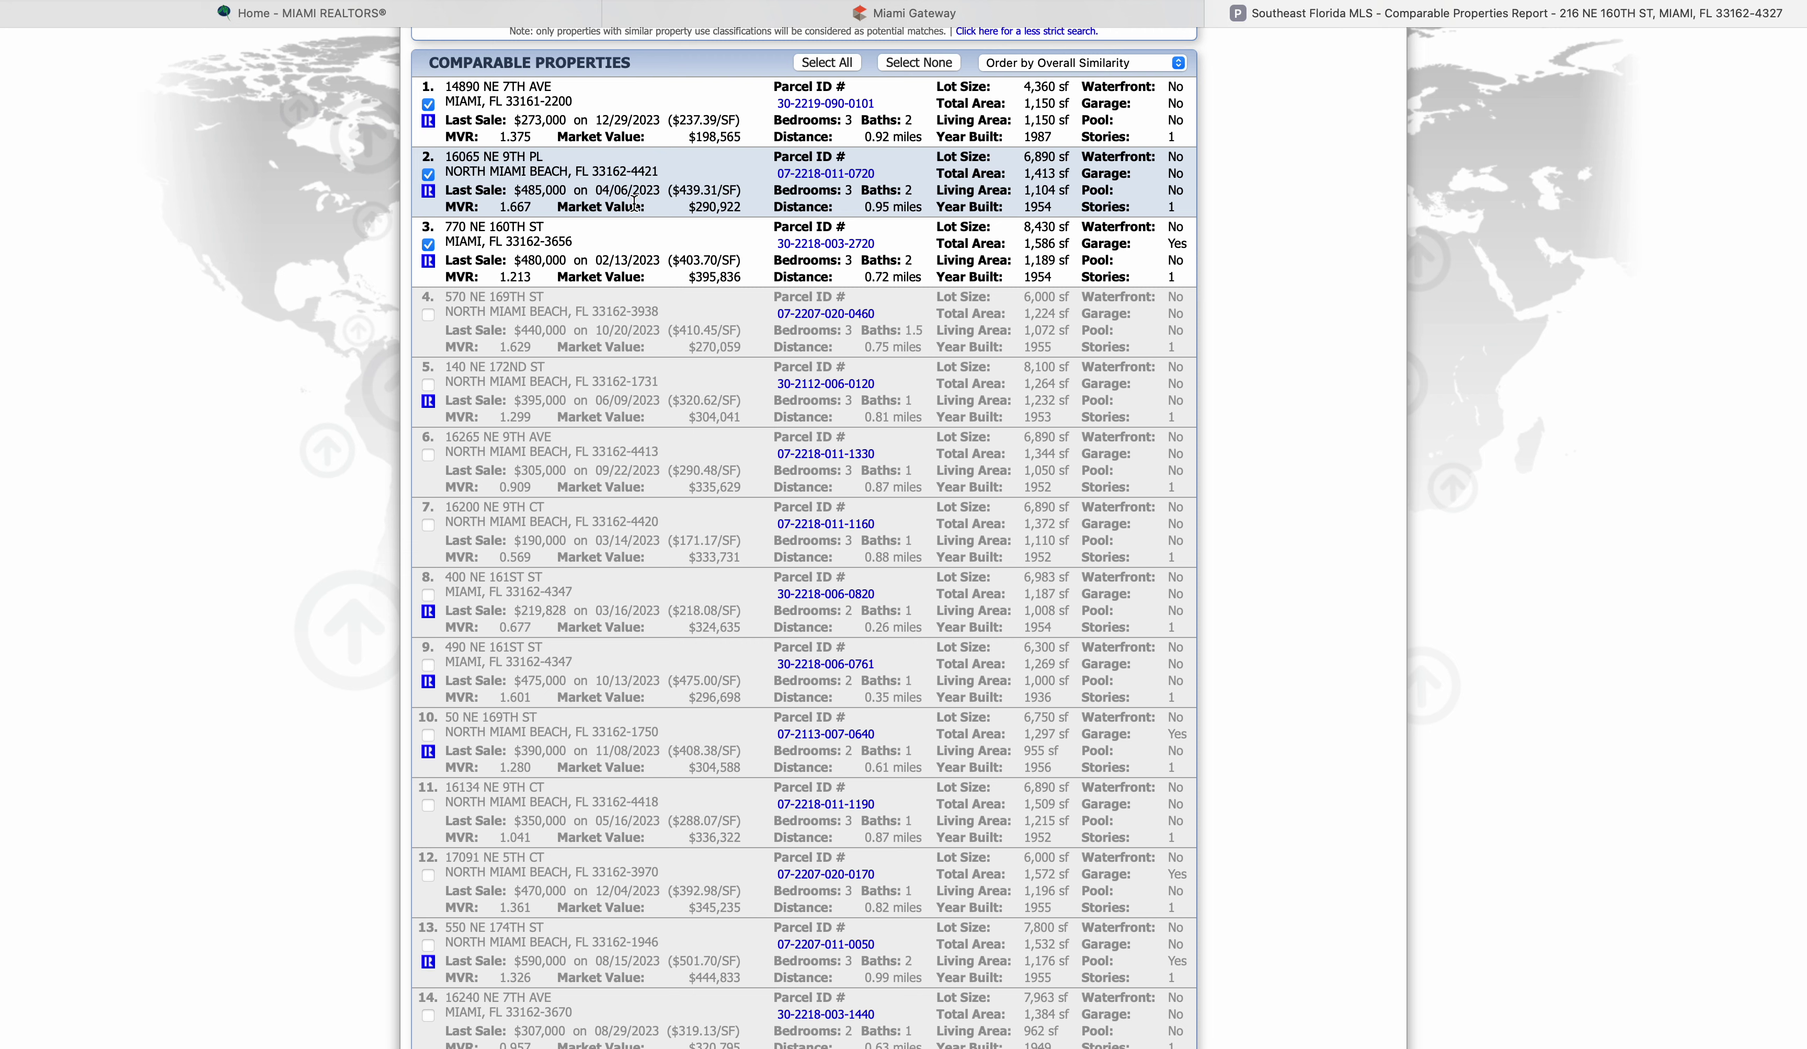
pyautogui.scroll(10, 633, 204)
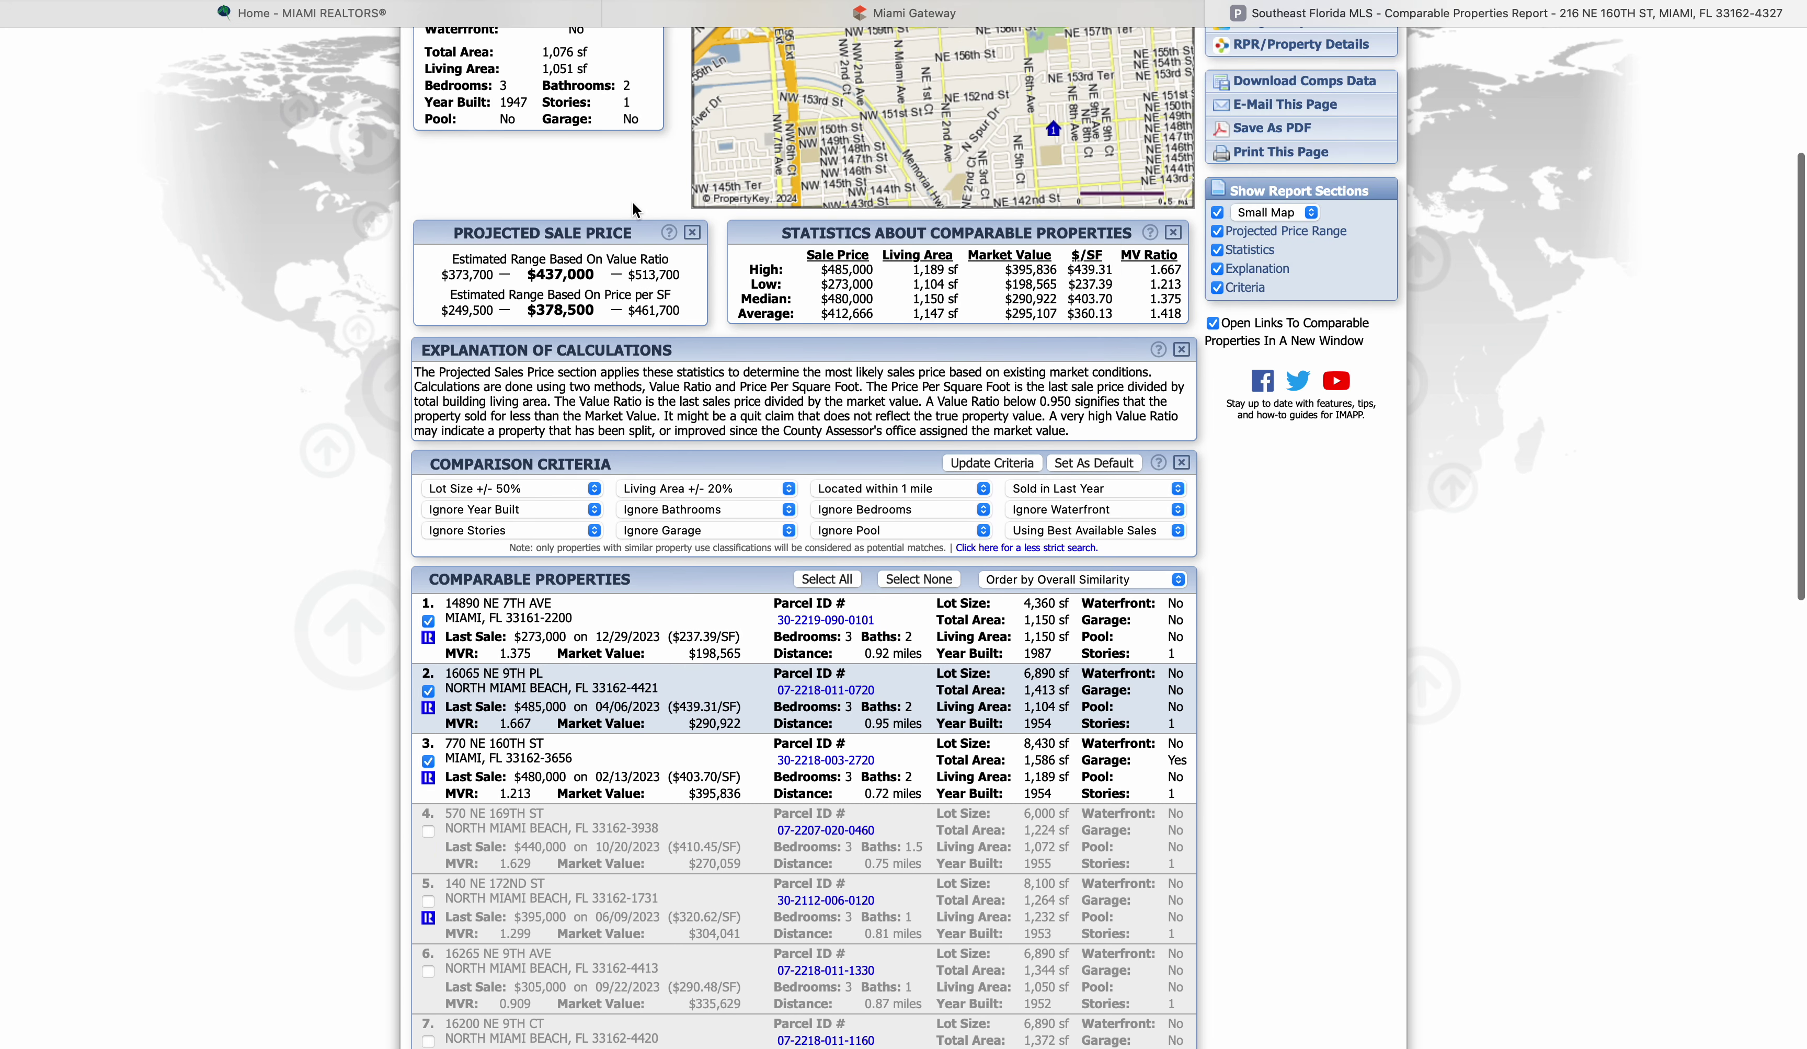
pyautogui.scroll(4, 634, 209)
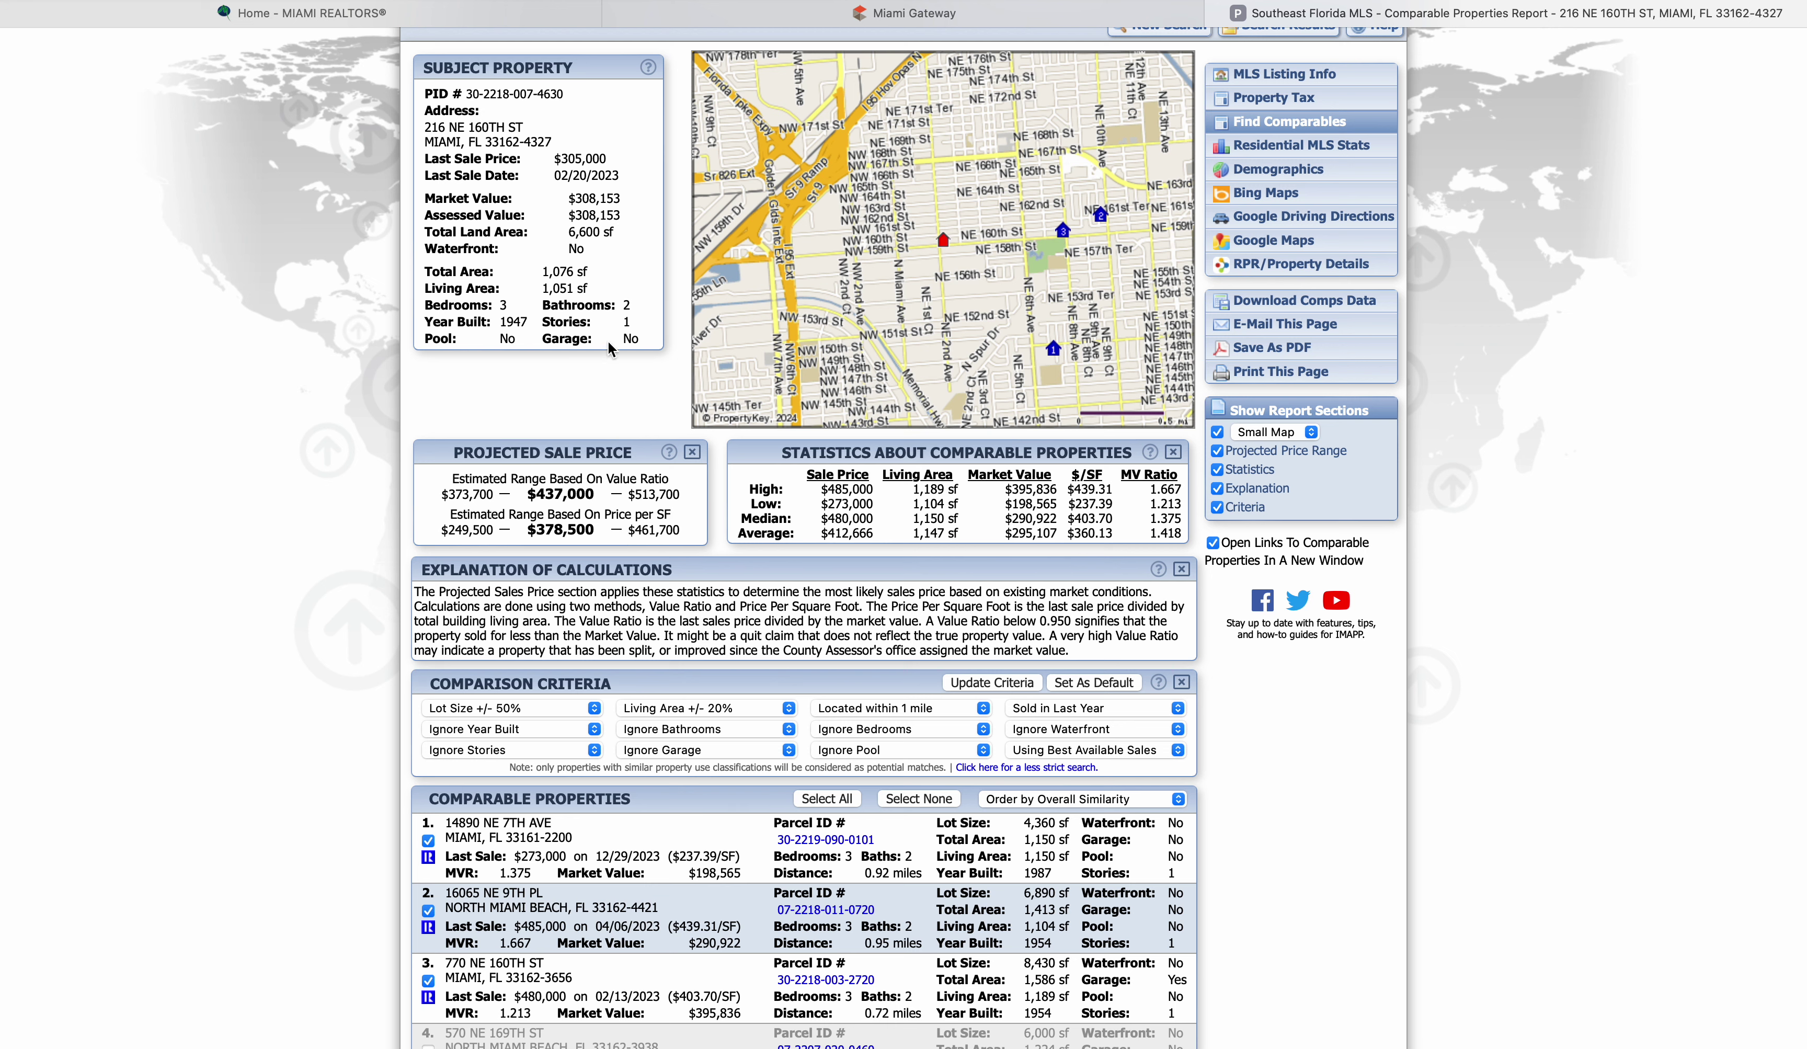
pyautogui.scroll(2, 702, 271)
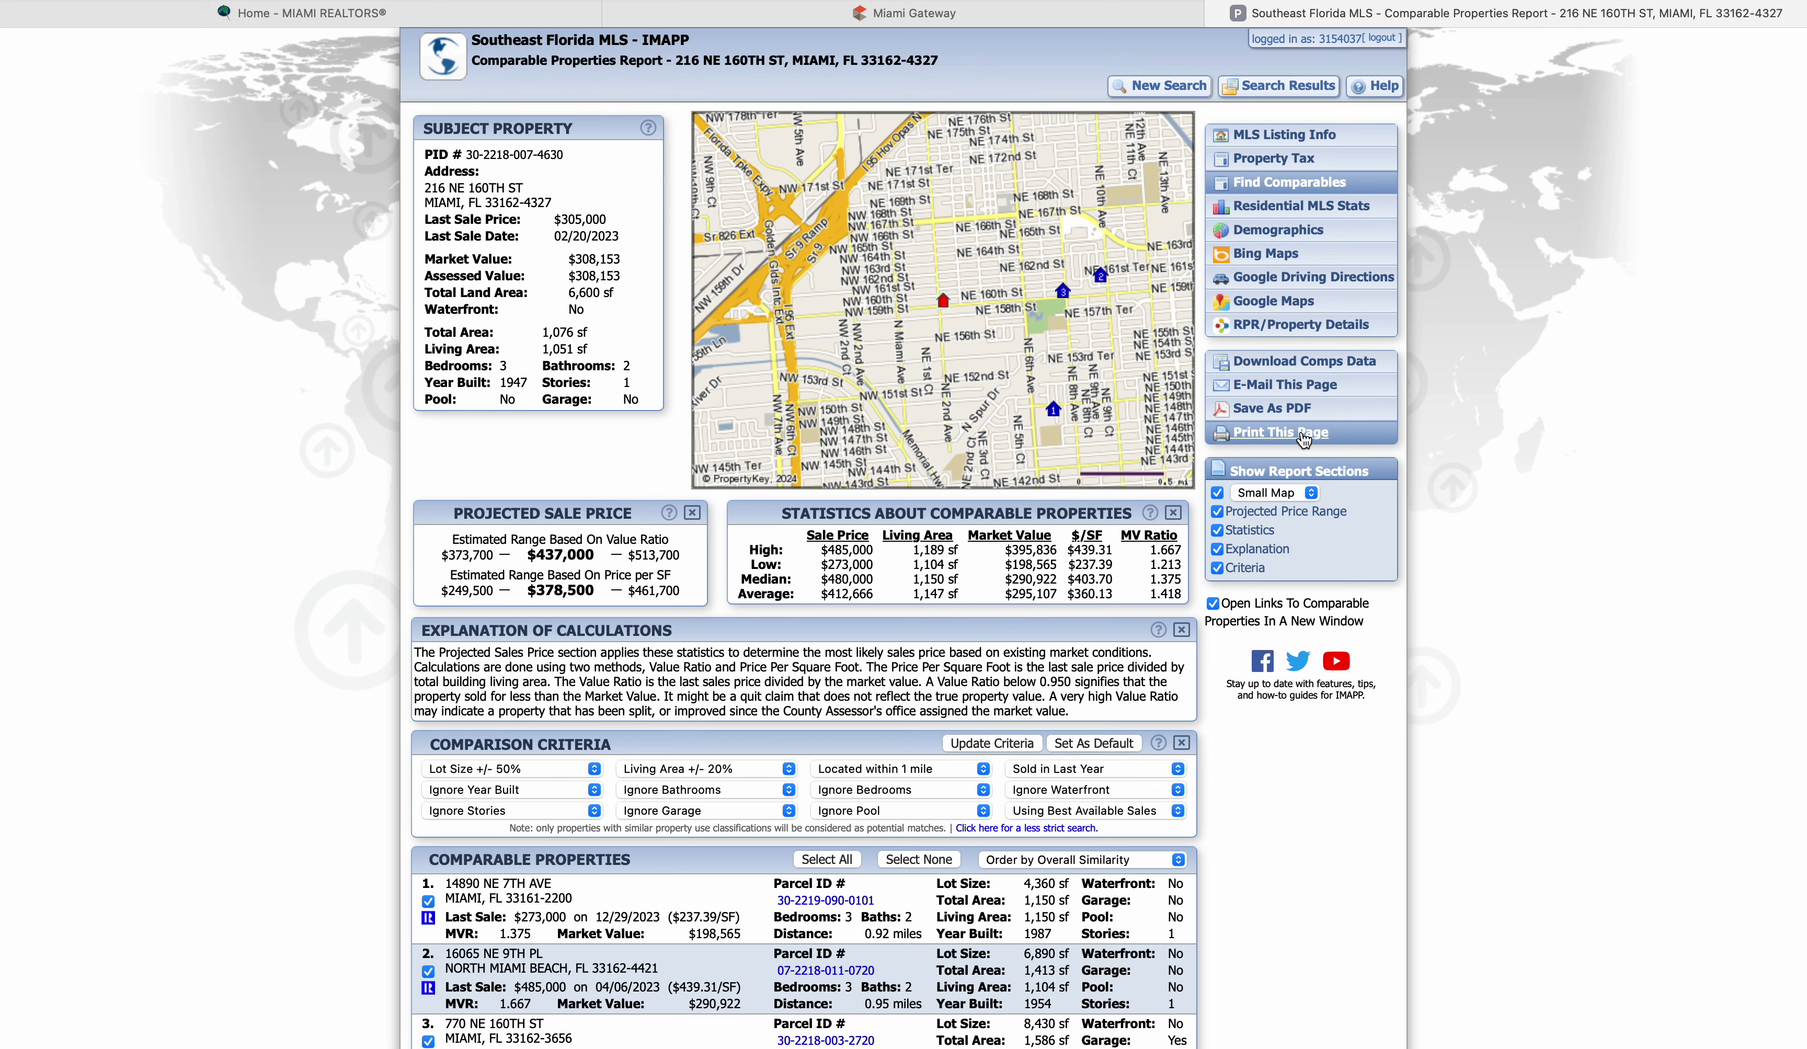
# Print the comparables report and choose Save as PDF from the PDF menu
pyautogui.click(1280, 432)
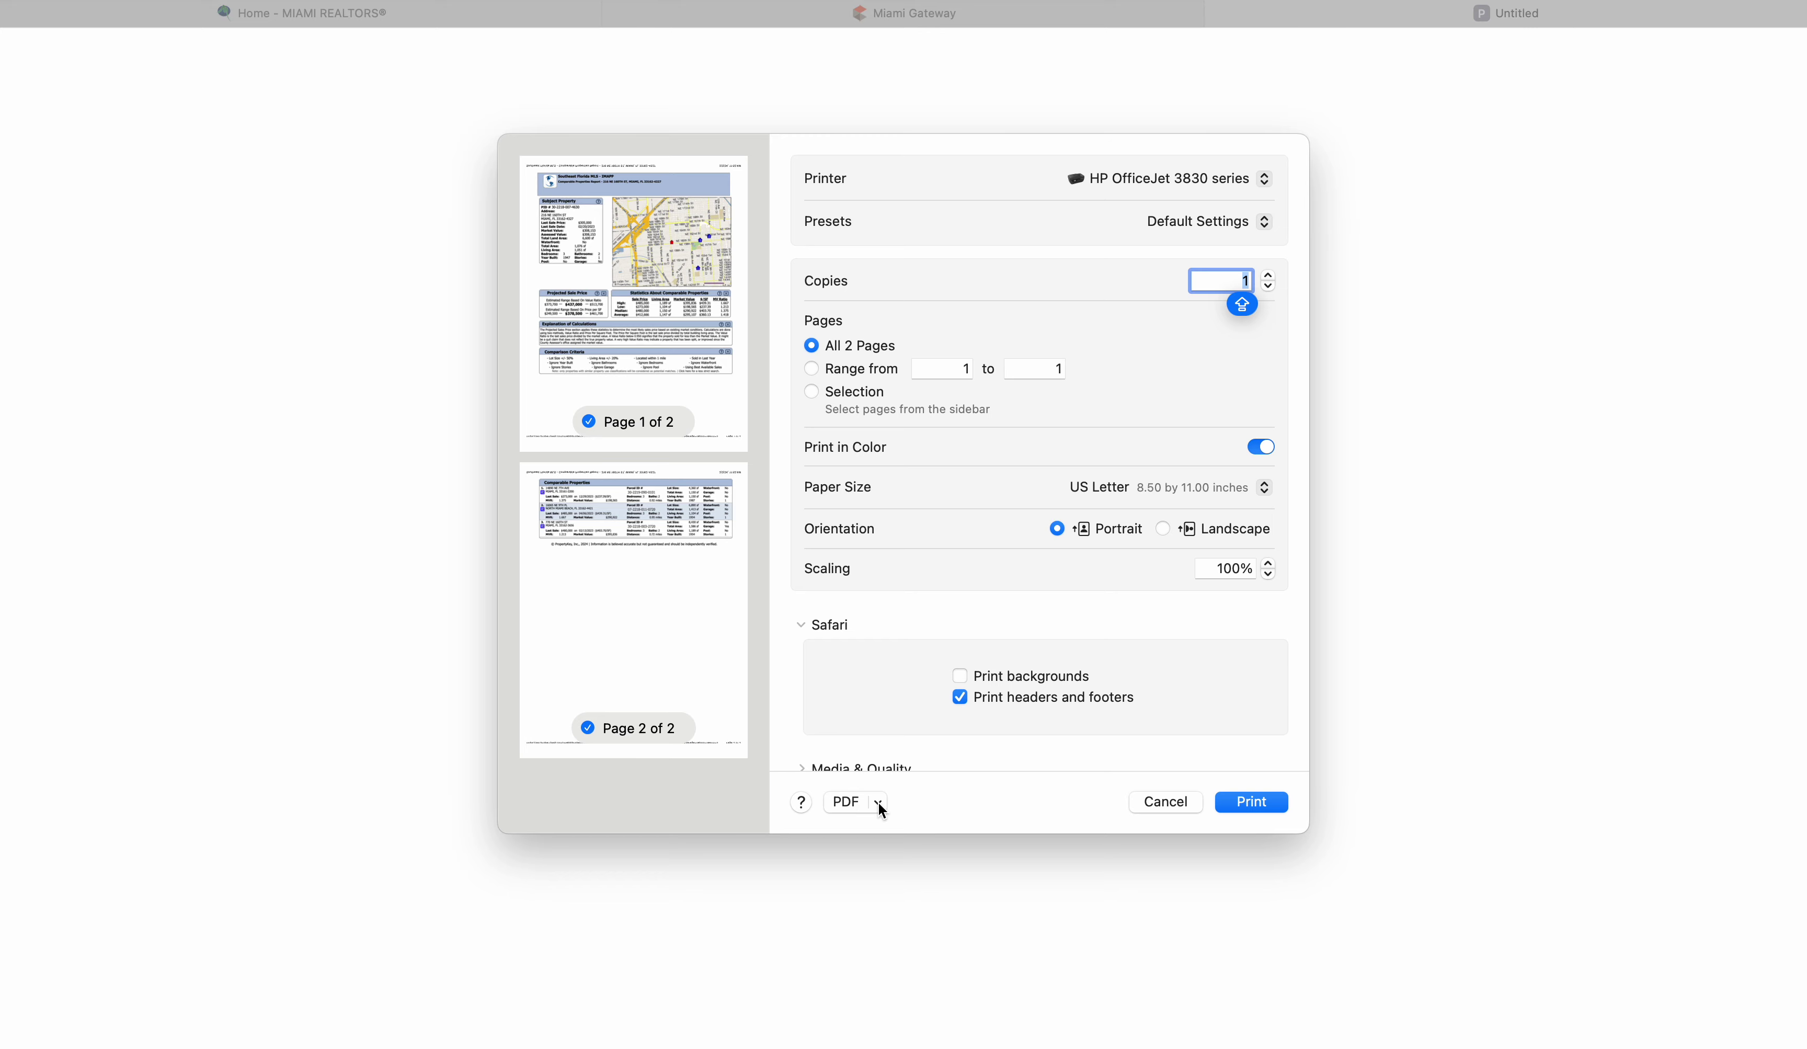
pyautogui.click(878, 801)
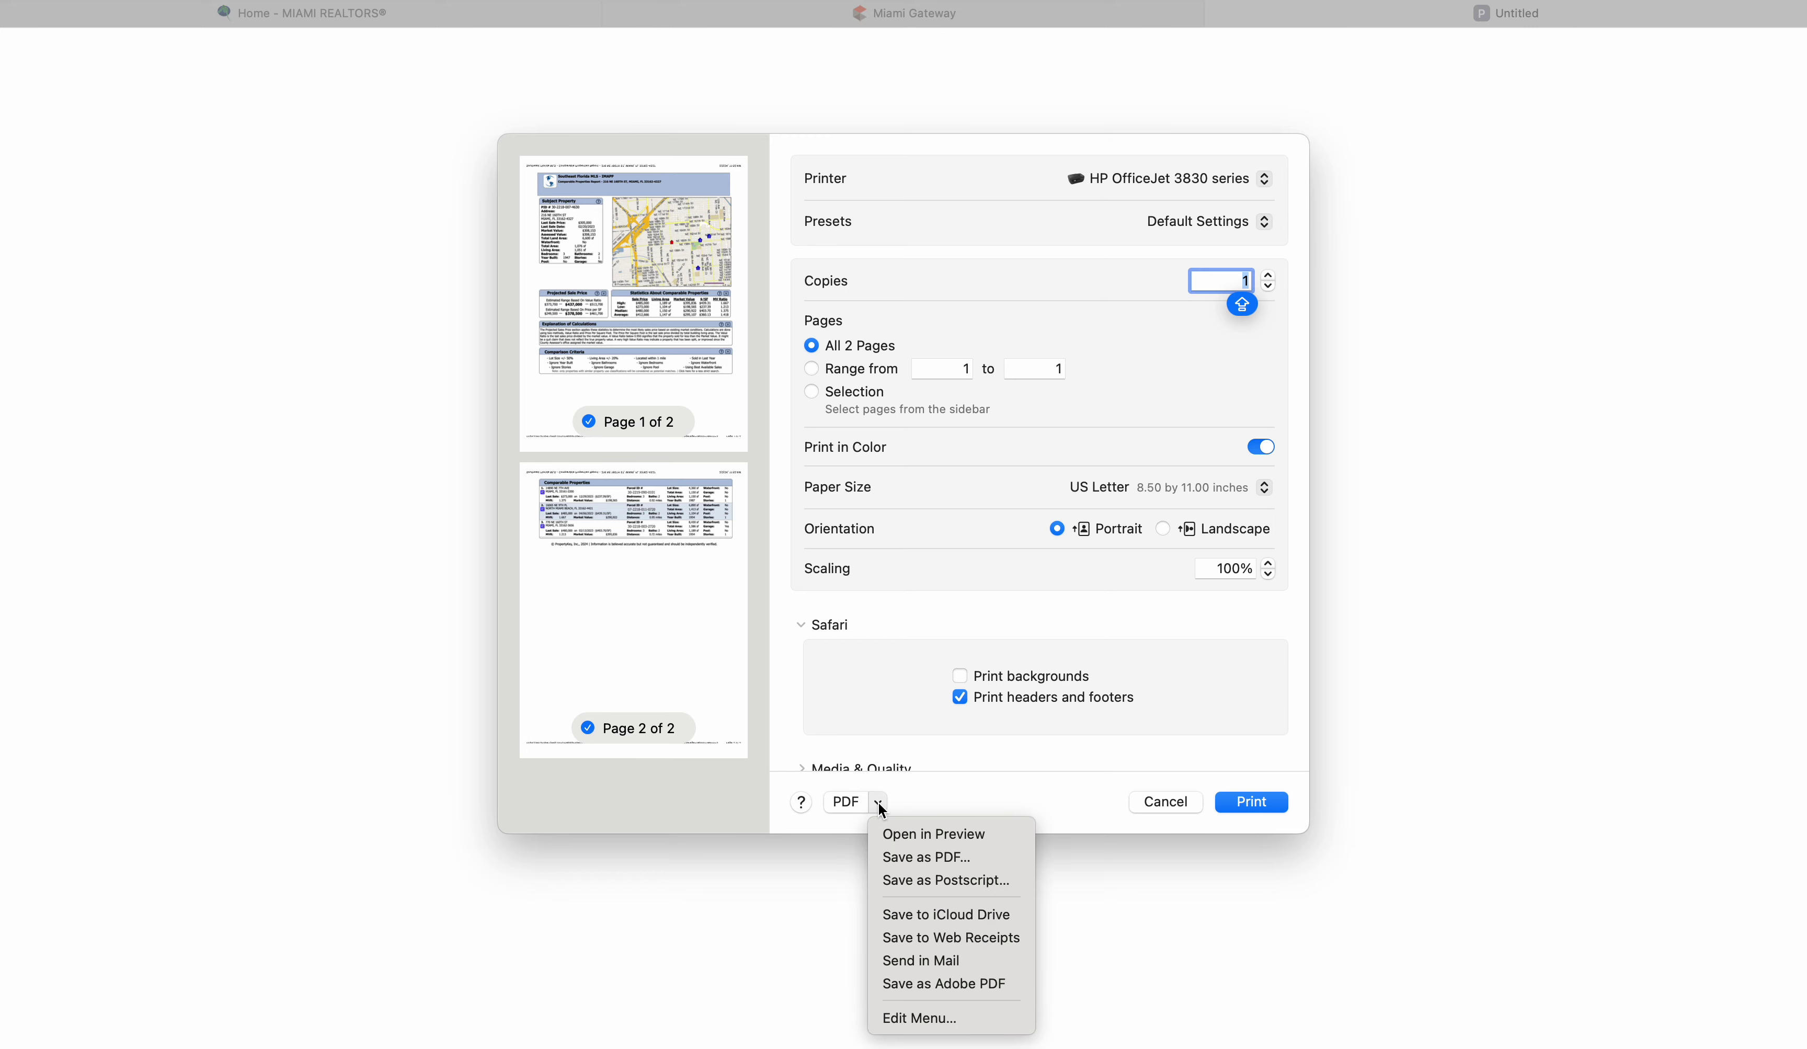
pyautogui.click(891, 857)
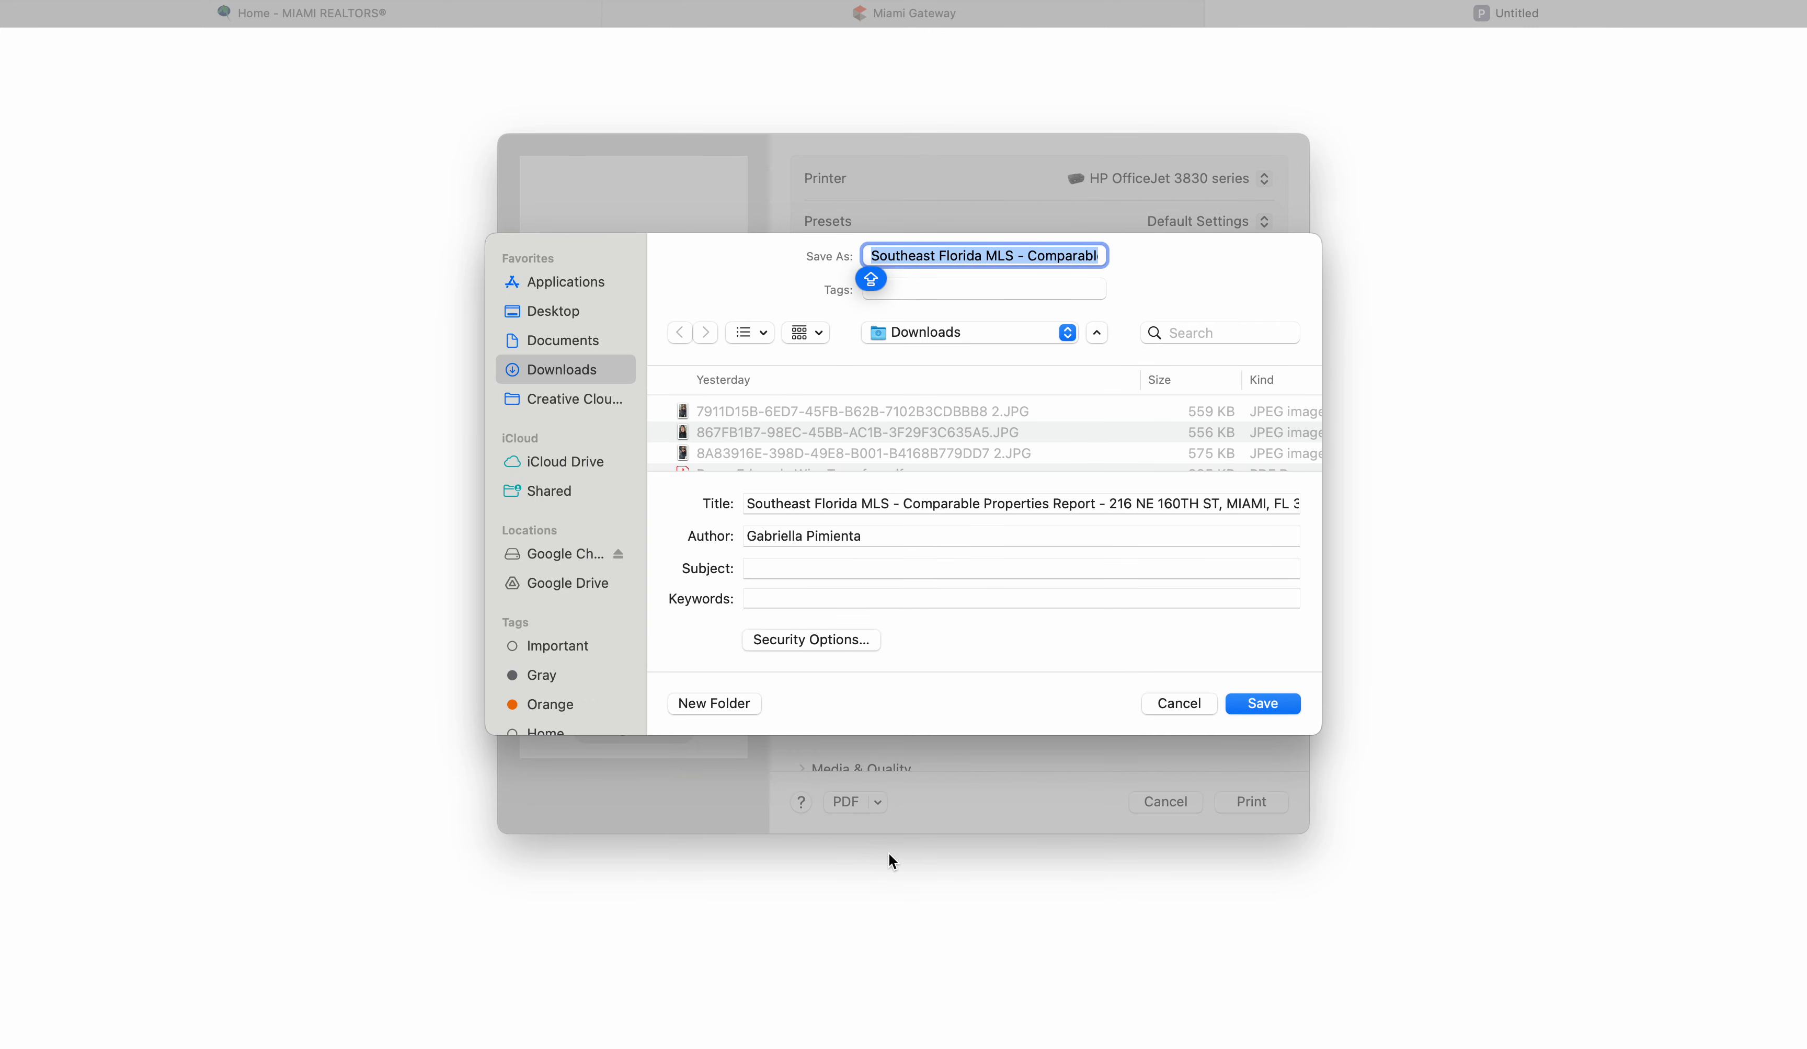